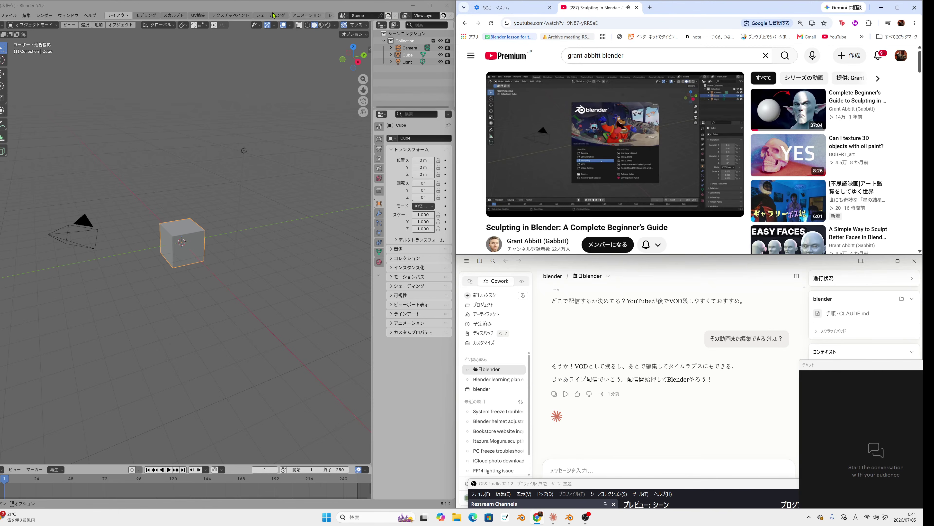
Step: Open the Sculpting workspace for the default cube
{"action": "left_click", "coordinate": [8, 16]}
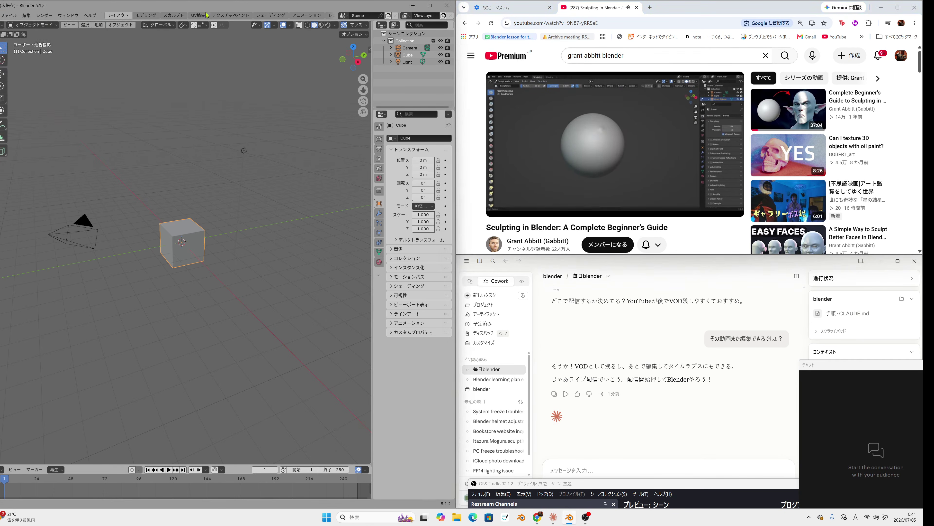
{"action": "left_click", "coordinate": [186, 16]}
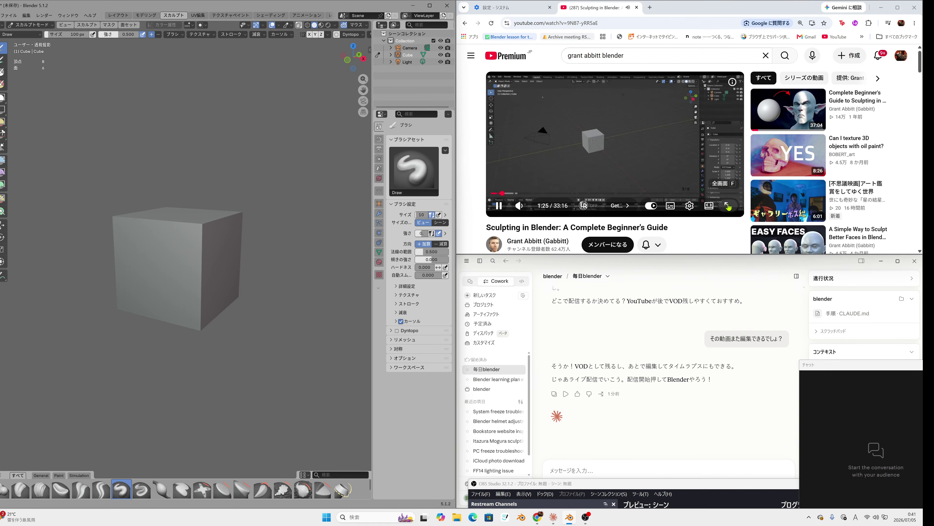
Step: Show the sculpting tutorial video in theater mode and resume its playback
{"action": "left_click", "coordinate": [728, 205]}
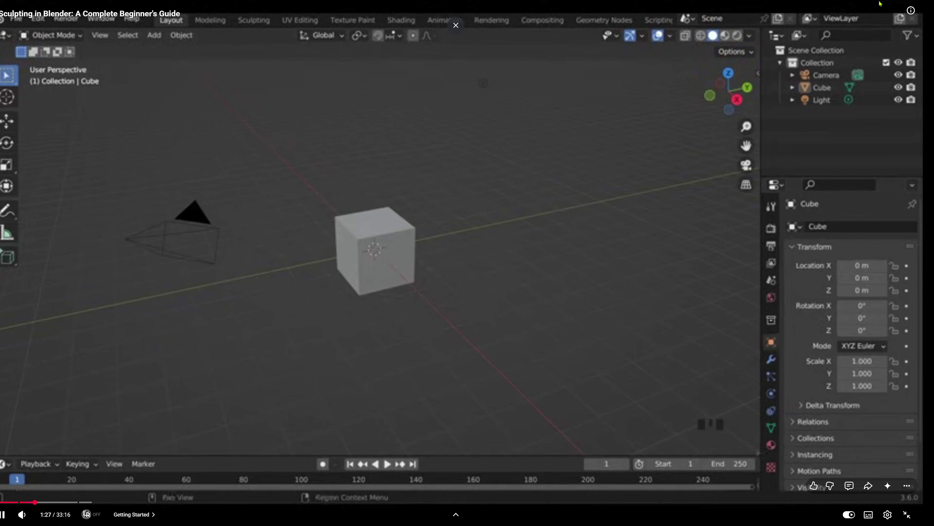
{"action": "key", "text": "space"}
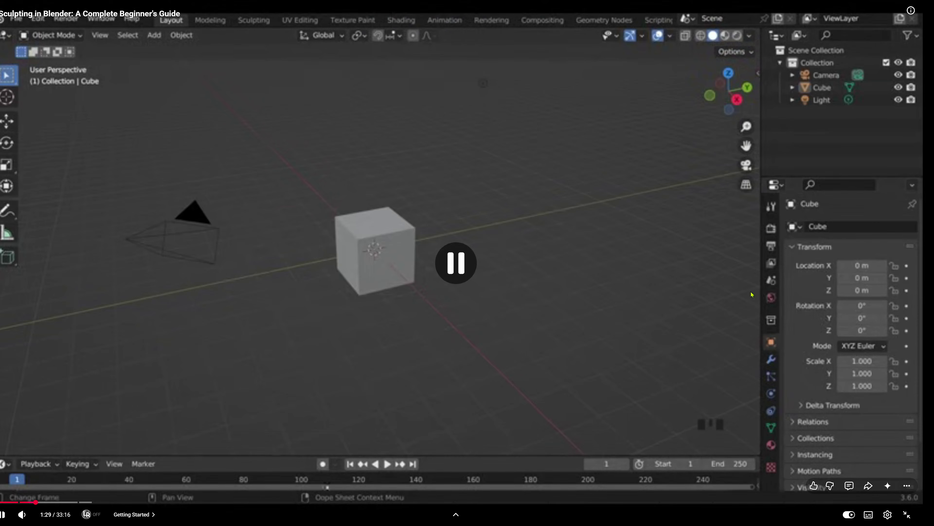
{"action": "left_click", "coordinate": [907, 514]}
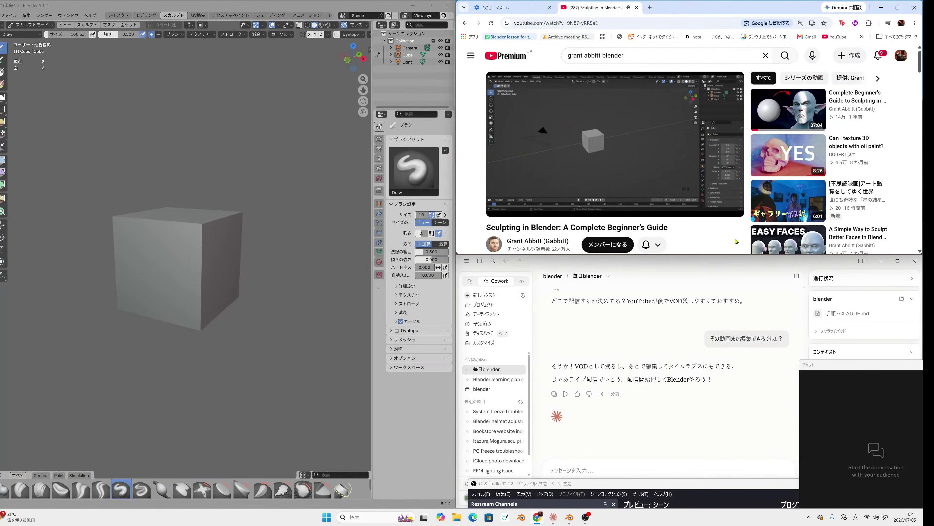
{"action": "left_click", "coordinate": [709, 205]}
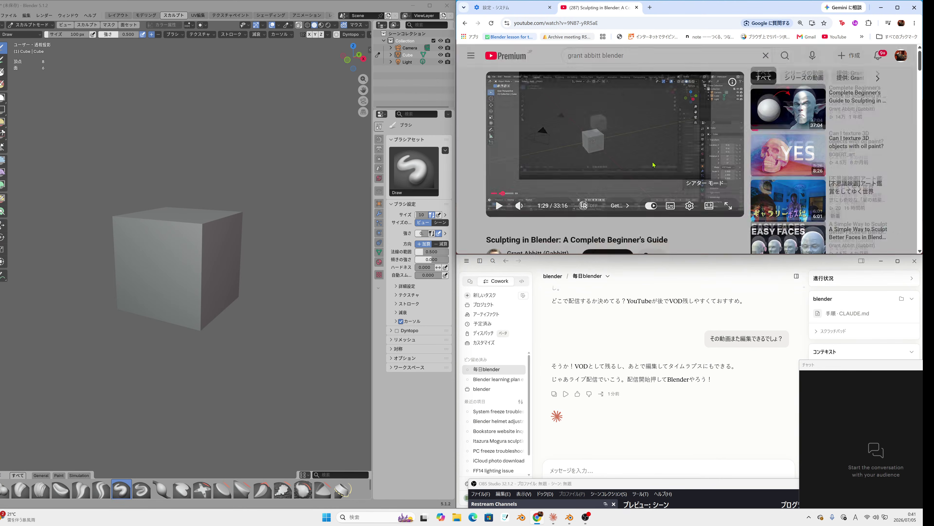
{"action": "key", "text": "space"}
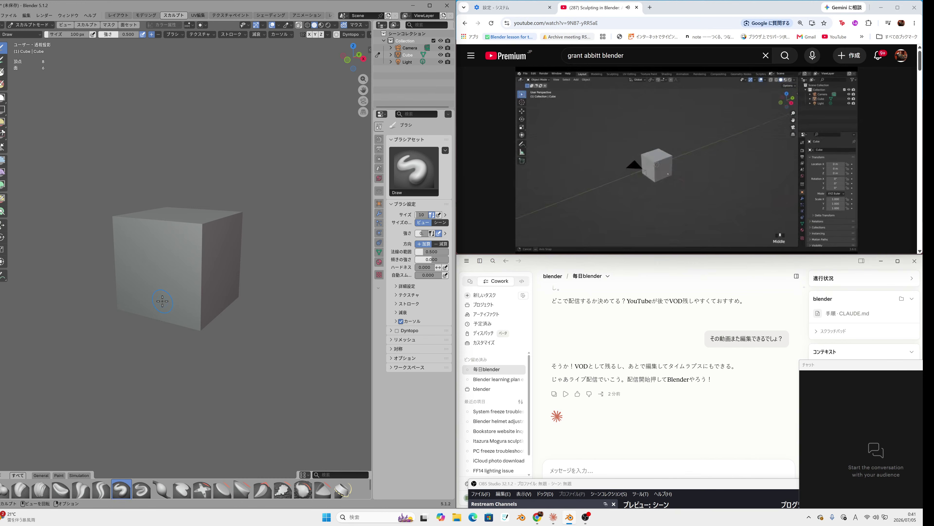
Step: Switch the sculpting viewport around the cube from perspective to orthographic projection
{"action": "middle_click_drag", "start_coordinate": [162, 301], "coordinate": [198, 316]}
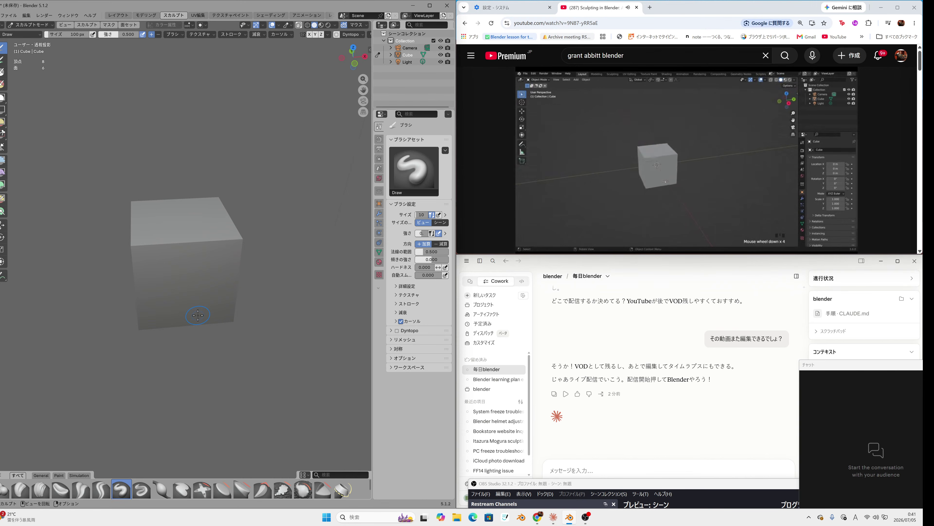
{"action": "scroll", "coordinate": [198, 315], "scroll_direction": "down", "scroll_amount": 7}
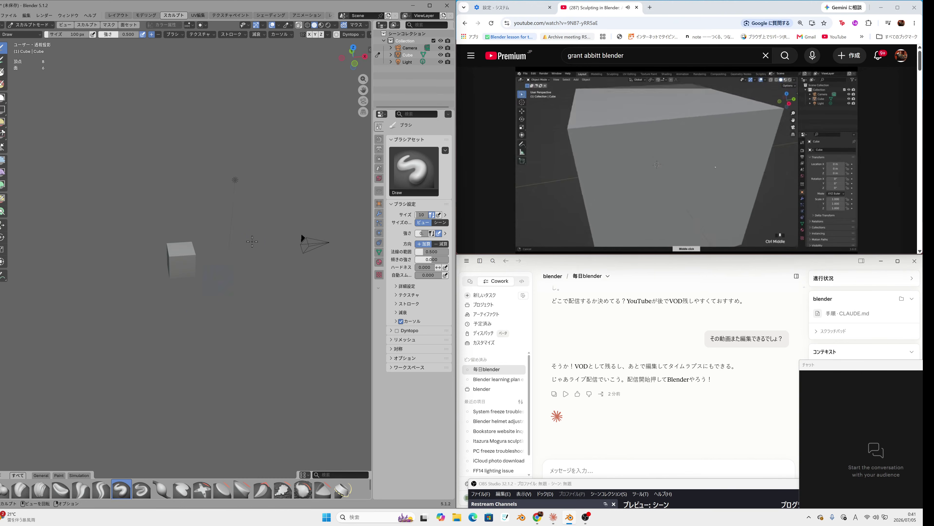
{"action": "left_click", "coordinate": [362, 111]}
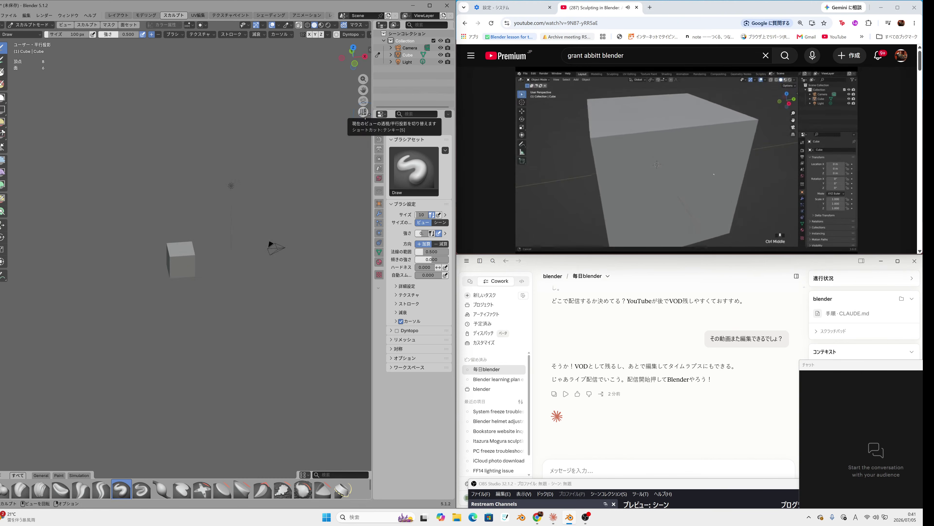
{"action": "left_click", "coordinate": [363, 112]}
{"action": "left_click", "coordinate": [362, 113]}
{"action": "scroll", "coordinate": [257, 221], "scroll_direction": "up", "scroll_amount": 5}
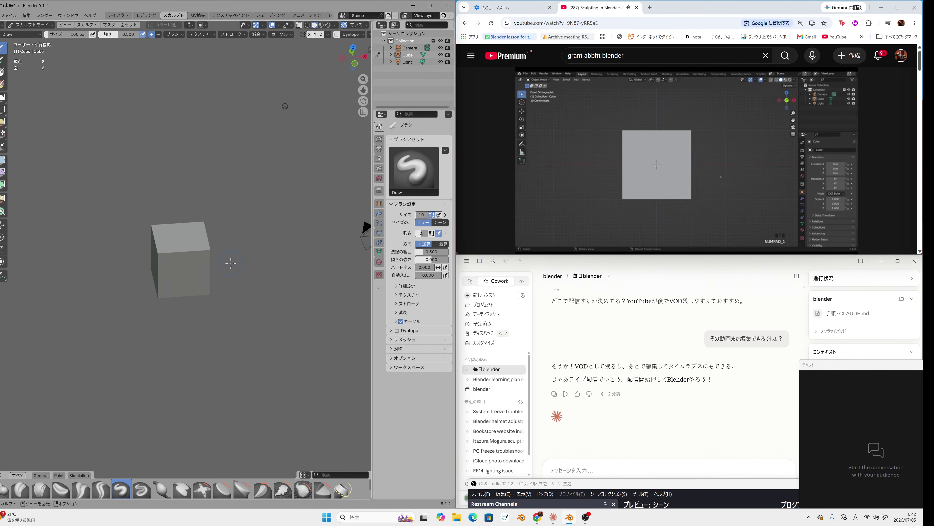
{"action": "mouse_move", "coordinate": [273, 221]}
{"action": "middle_mouse_down"}
{"action": "mouse_move", "coordinate": [291, 232]}
{"action": "mouse_move", "coordinate": [293, 249]}
{"action": "middle_mouse_up"}
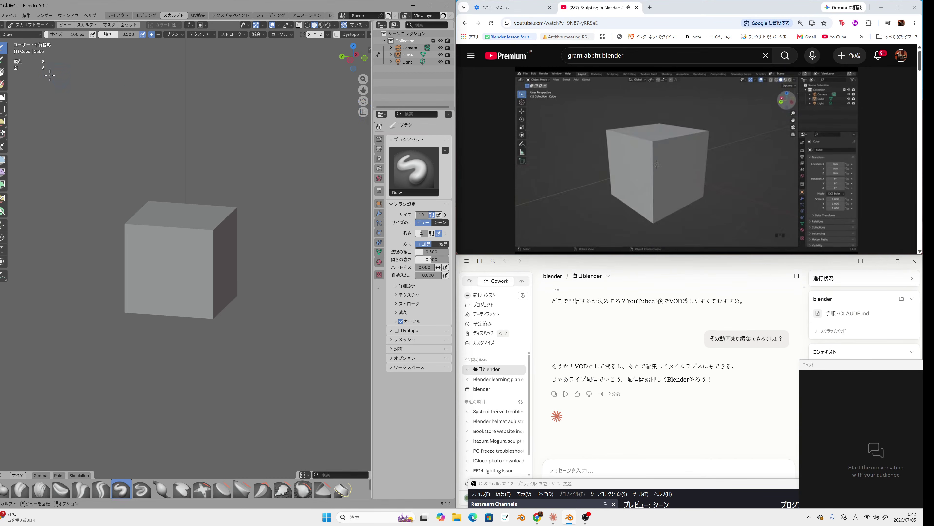
Step: Return to the Layout workspace and set its viewport to orthographic projection
{"action": "left_click", "coordinate": [134, 15]}
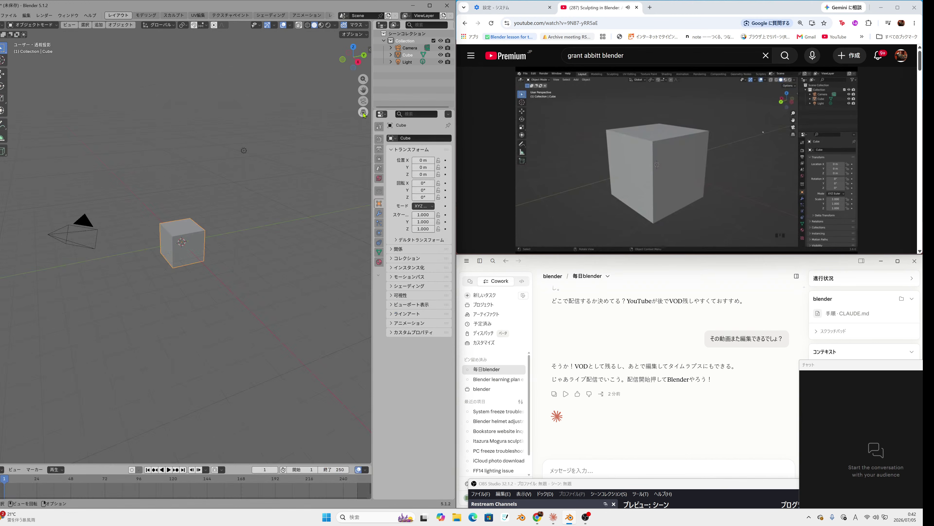
{"action": "left_click", "coordinate": [174, 15]}
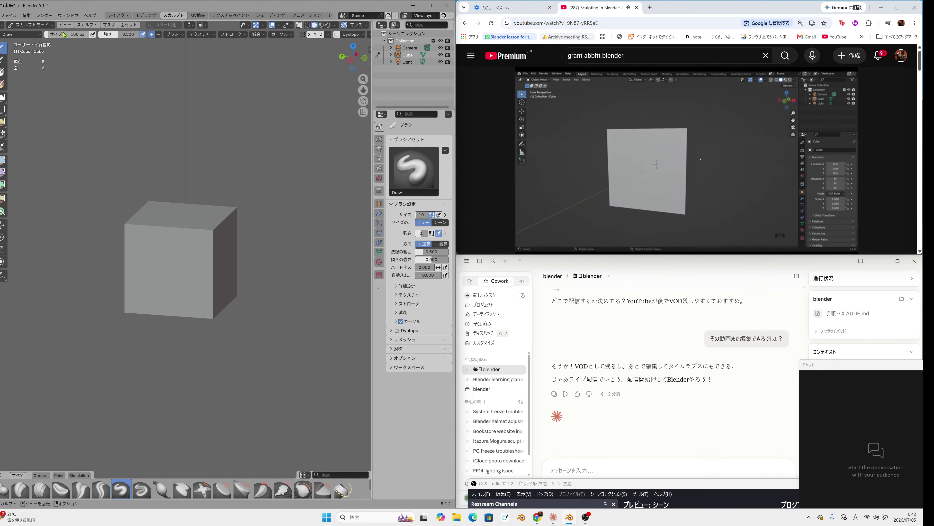
{"action": "left_click", "coordinate": [112, 13]}
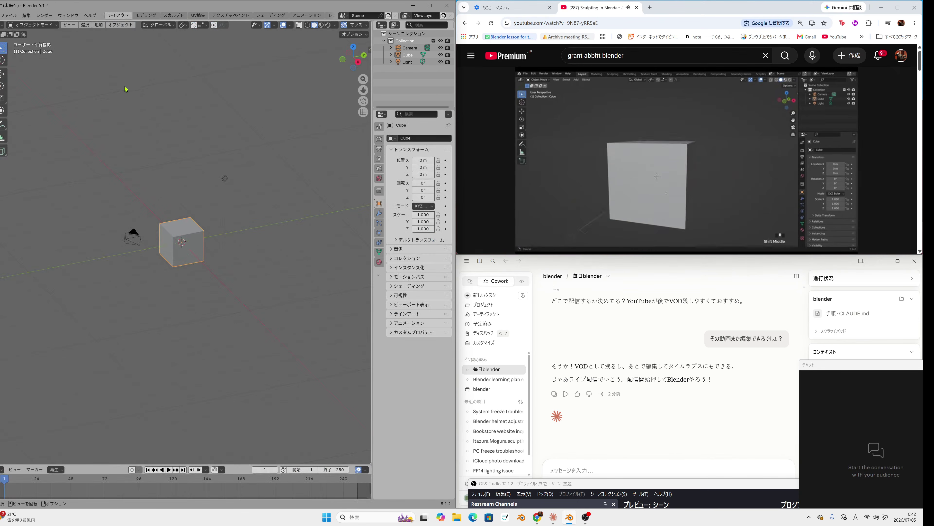
Step: Delete the default cube from the scene
{"action": "mouse_move", "coordinate": [721, 190]}
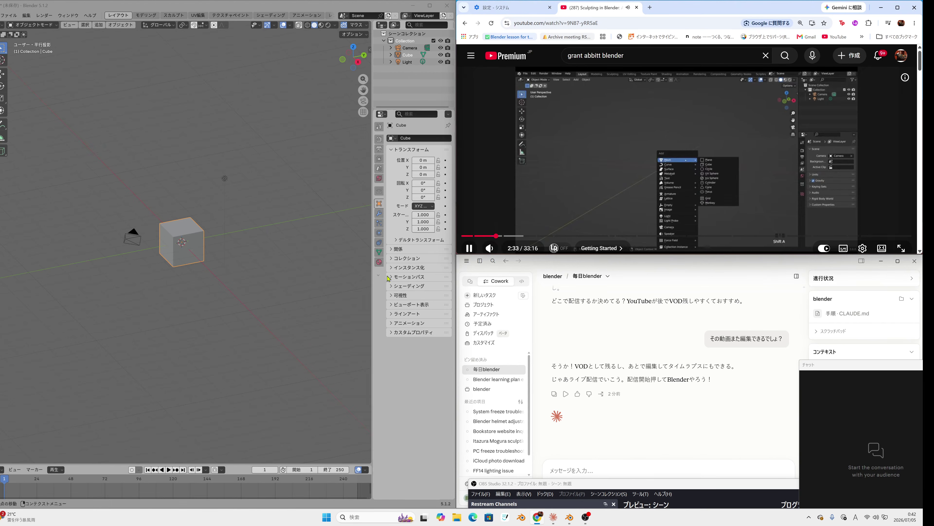
{"action": "left_click", "coordinate": [194, 246]}
{"action": "key", "text": "x"}
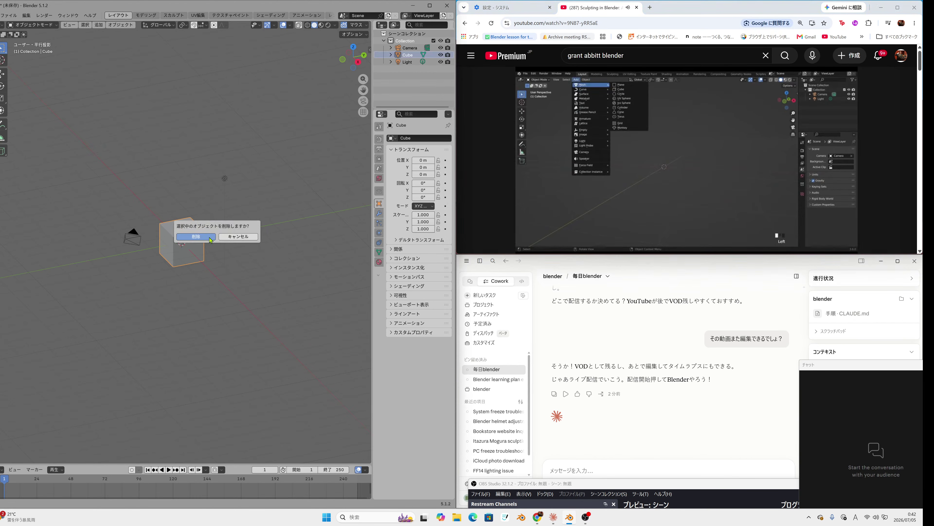
{"action": "left_click", "coordinate": [211, 240]}
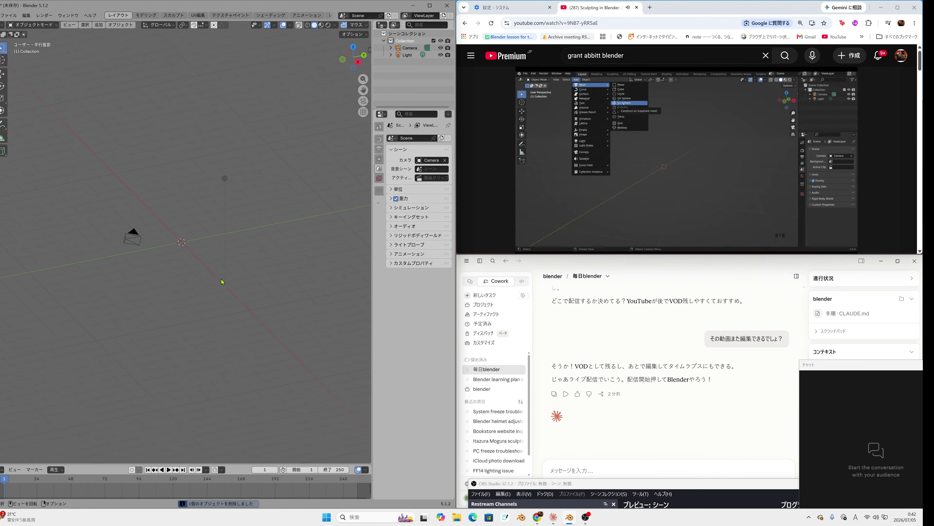
Step: Add an ico sphere mesh at the origin with 5 subdivisions
{"action": "key", "text": "shift+a"}
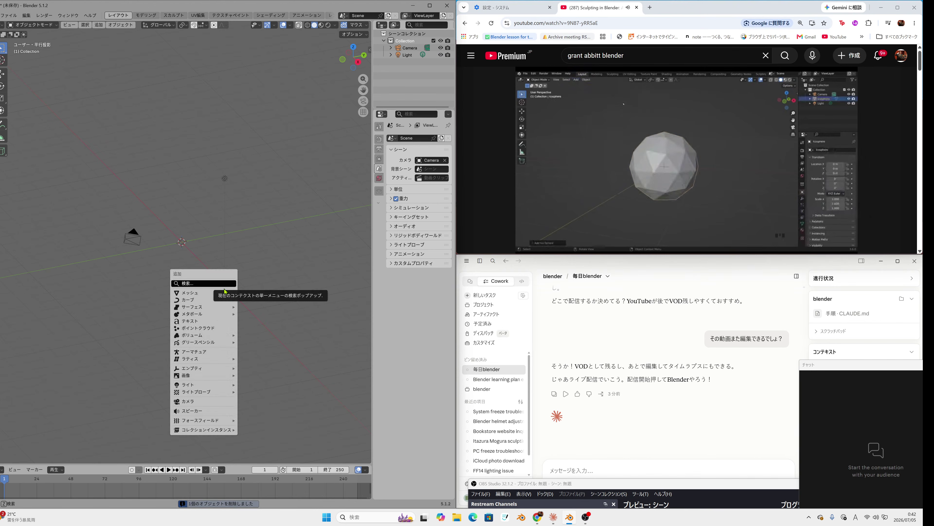
{"action": "mouse_move", "coordinate": [230, 293]}
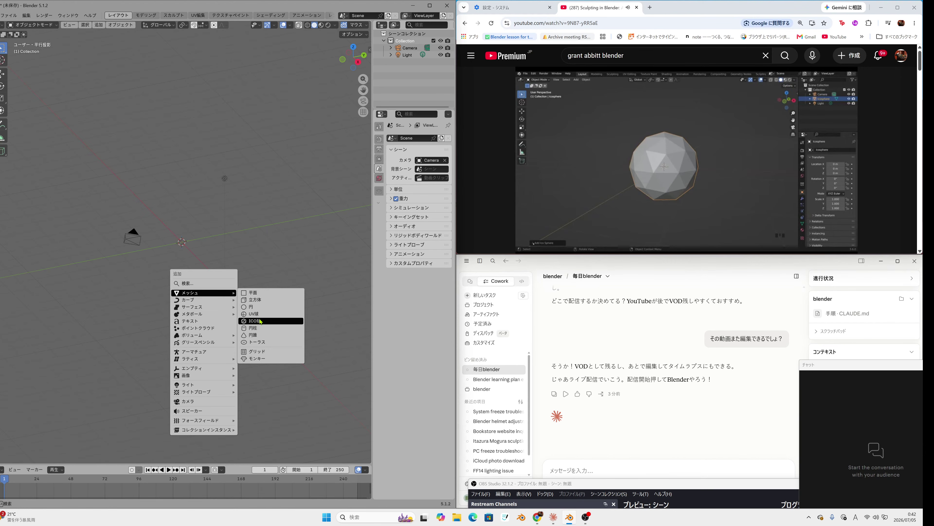
{"action": "left_click", "coordinate": [260, 321]}
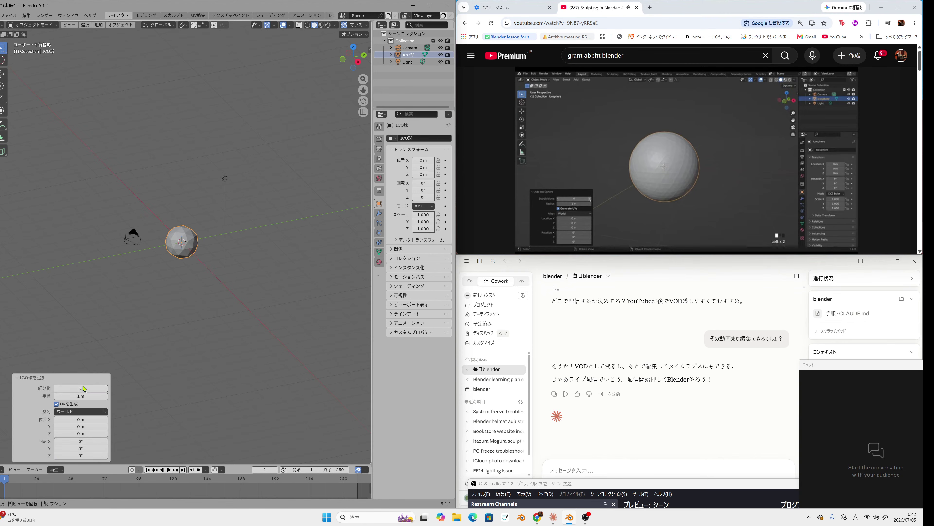
{"action": "left_click", "coordinate": [105, 388]}
{"action": "left_click", "coordinate": [105, 388]}
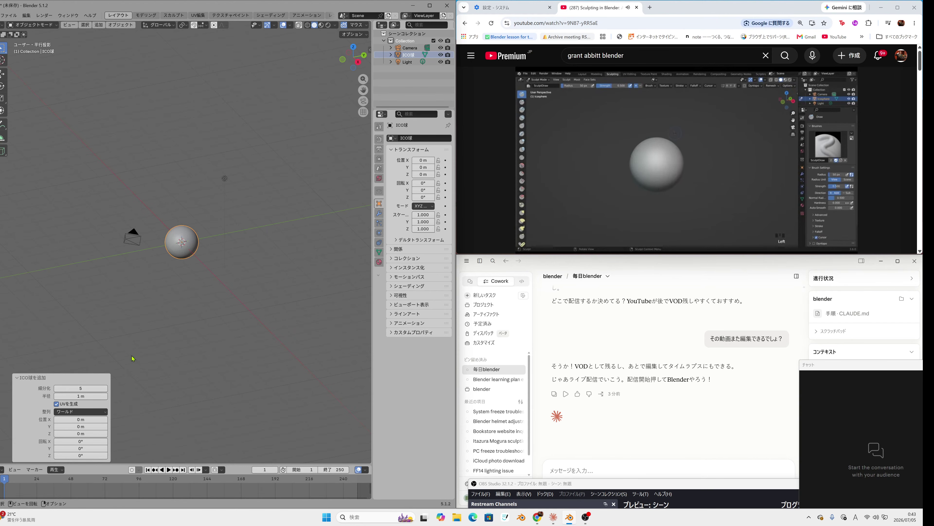
Step: Switch to the Sculpting workspace for the ico sphere, then enlarge the brush shelf and widen the toolbar to show tool names
{"action": "left_click", "coordinate": [175, 18]}
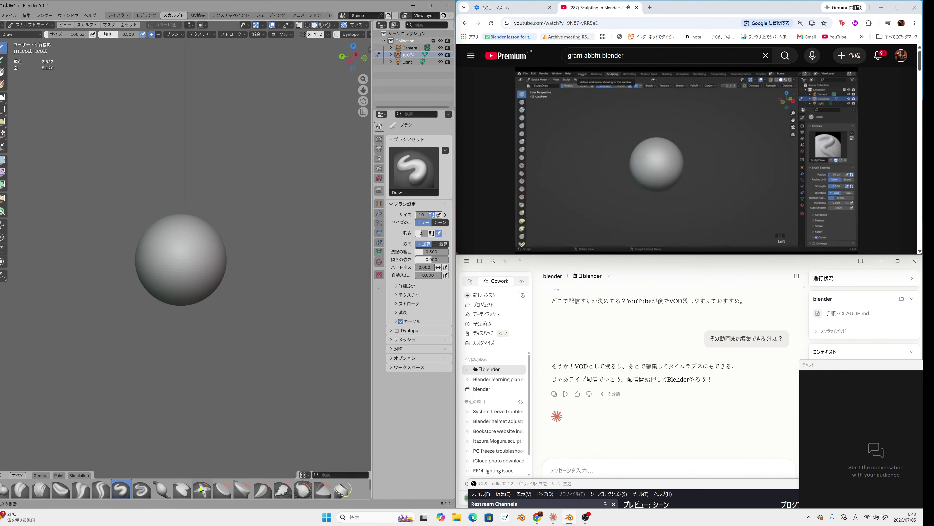
{"action": "mouse_move", "coordinate": [200, 478]}
{"action": "left_mouse_down"}
{"action": "mouse_move", "coordinate": [202, 345]}
{"action": "mouse_move", "coordinate": [202, 363]}
{"action": "left_mouse_up"}
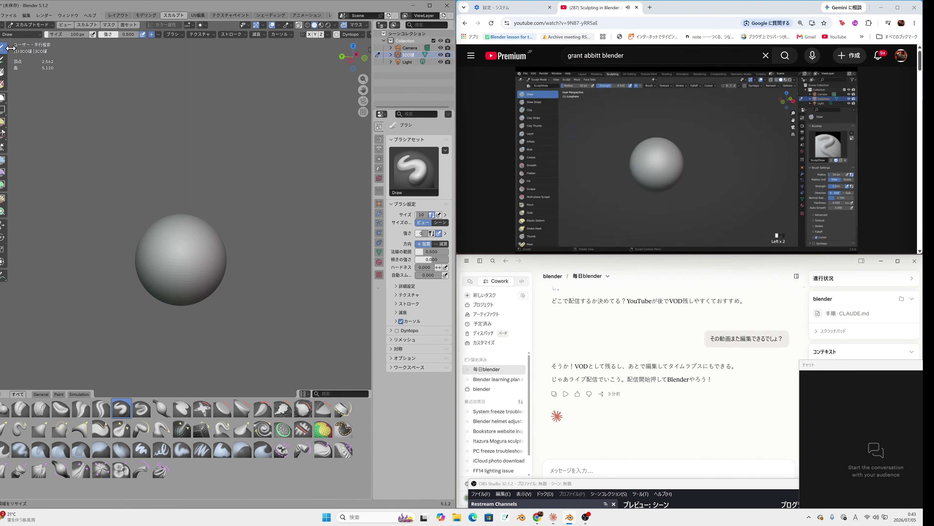
{"action": "left_click_drag", "start_coordinate": [10, 48], "coordinate": [64, 56]}
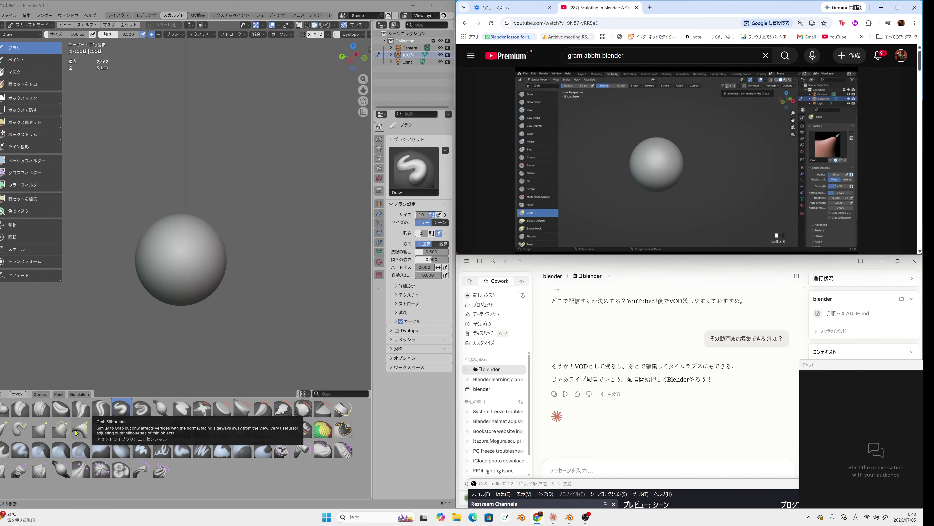
Step: Choose the Grab brush for sculpting the sphere and set its size to 184 px
{"action": "left_click", "coordinate": [41, 428]}
{"action": "left_click", "coordinate": [741, 178]}
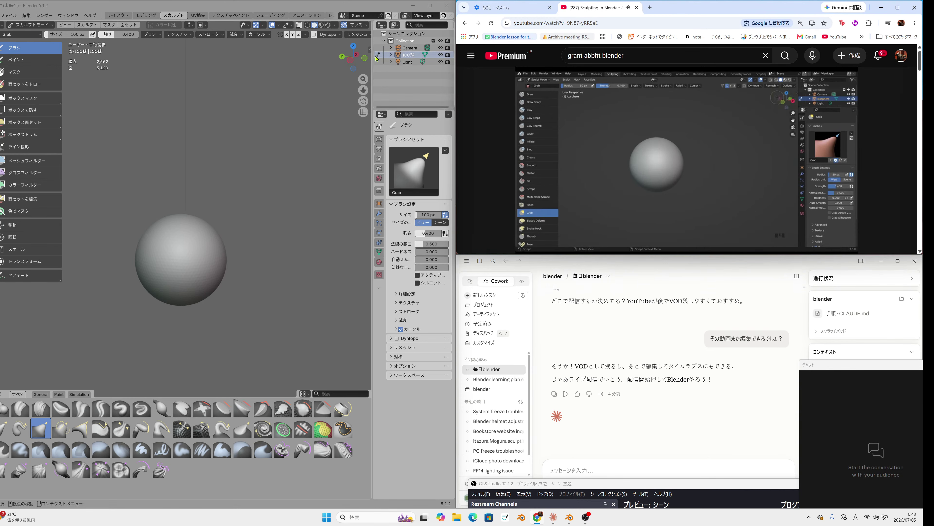
{"action": "left_click_drag", "start_coordinate": [353, 56], "coordinate": [352, 56]}
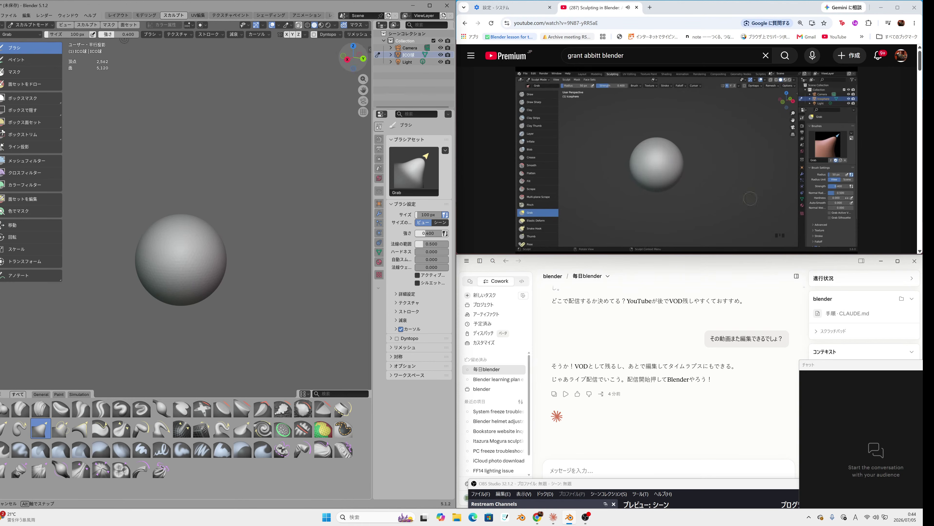
{"action": "left_click_drag", "start_coordinate": [353, 56], "coordinate": [352, 56]}
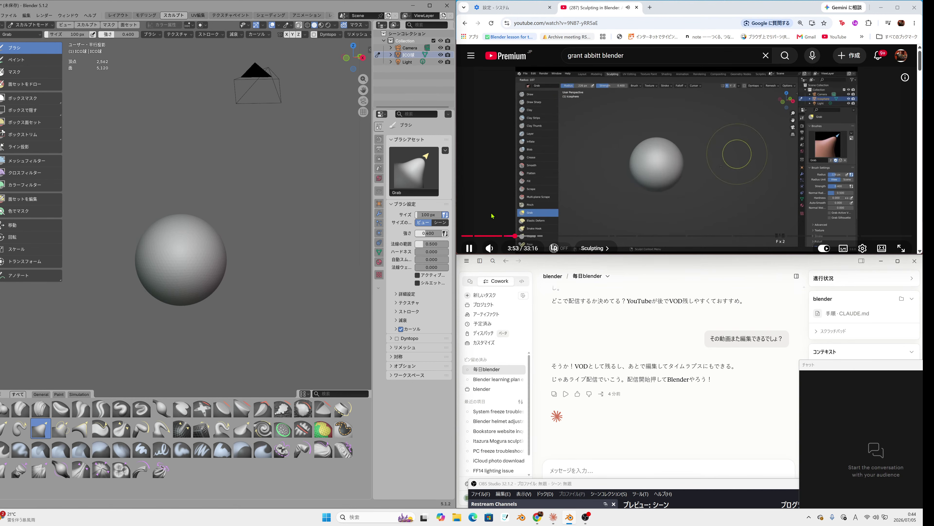
{"action": "key", "text": "f"}
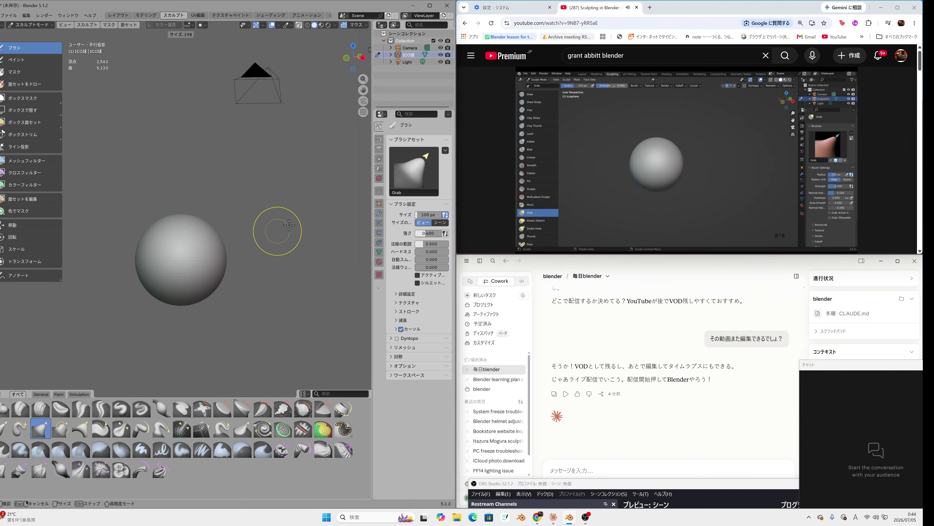
{"action": "left_click", "coordinate": [288, 228]}
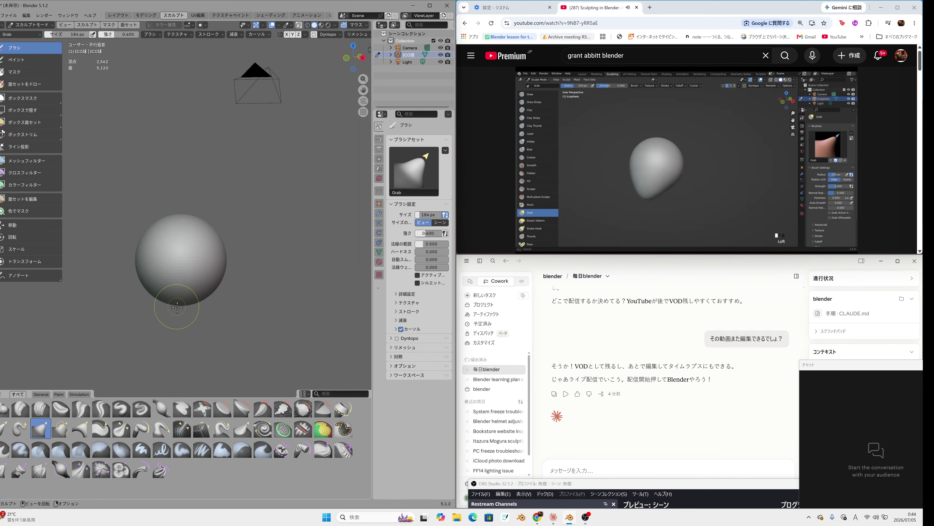
Step: Try to pull the sphere's underside downward into a point with the Grab brush
{"action": "mouse_move", "coordinate": [178, 304]}
{"action": "left_mouse_down"}
{"action": "mouse_move", "coordinate": [191, 375]}
{"action": "mouse_move", "coordinate": [181, 391]}
{"action": "left_mouse_up"}
{"action": "mouse_move", "coordinate": [215, 345]}
{"action": "middle_mouse_down"}
{"action": "mouse_move", "coordinate": [221, 318]}
{"action": "mouse_move", "coordinate": [200, 351]}
{"action": "middle_mouse_up"}
{"action": "left_click", "coordinate": [750, 130]}
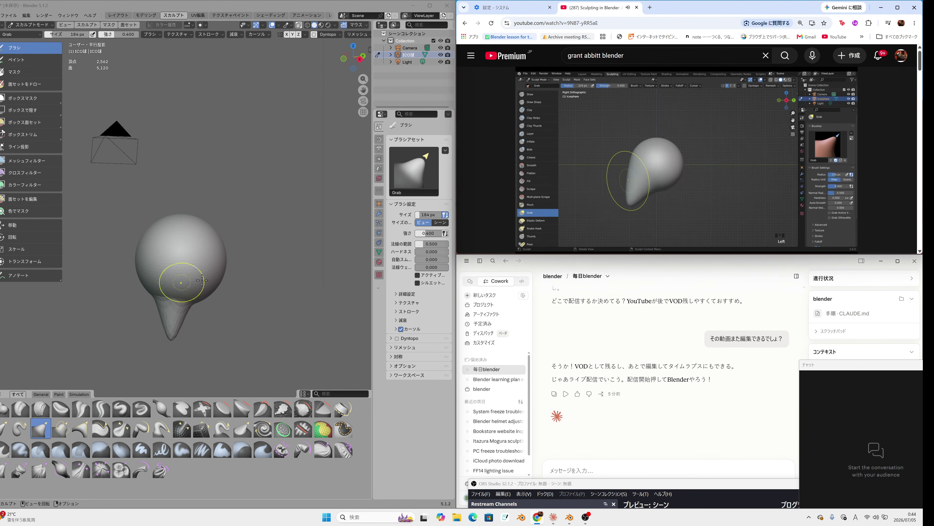
{"action": "left_click", "coordinate": [265, 249]}
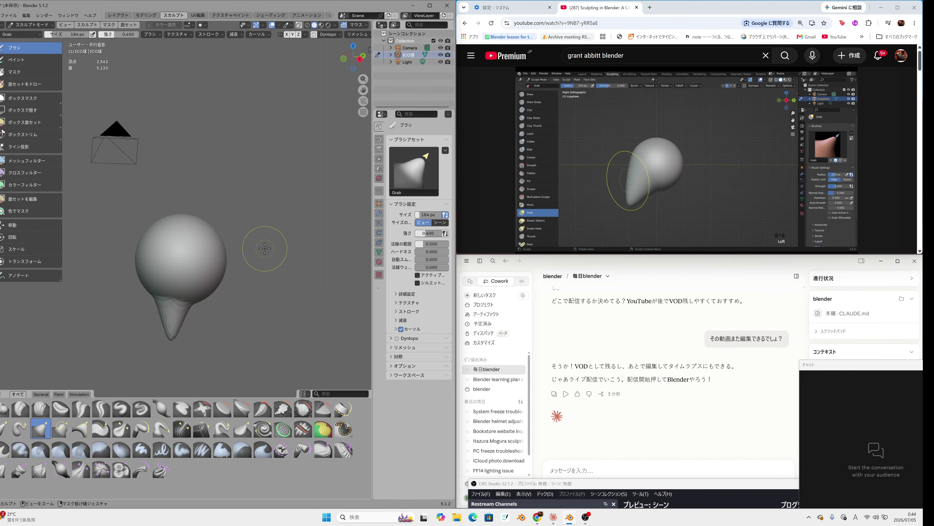
{"action": "key", "text": "ctrl+z"}
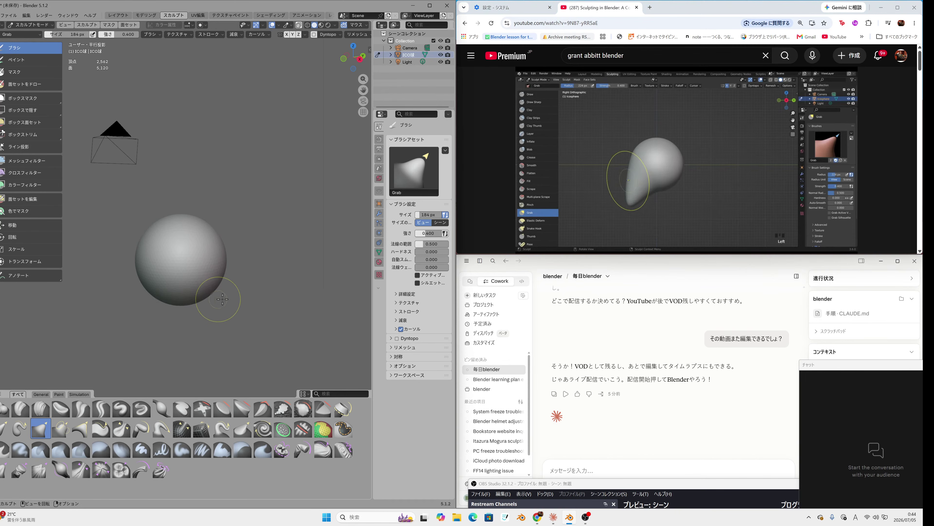
Step: Set the Grab brush size to 240 px
{"action": "key", "text": "f"}
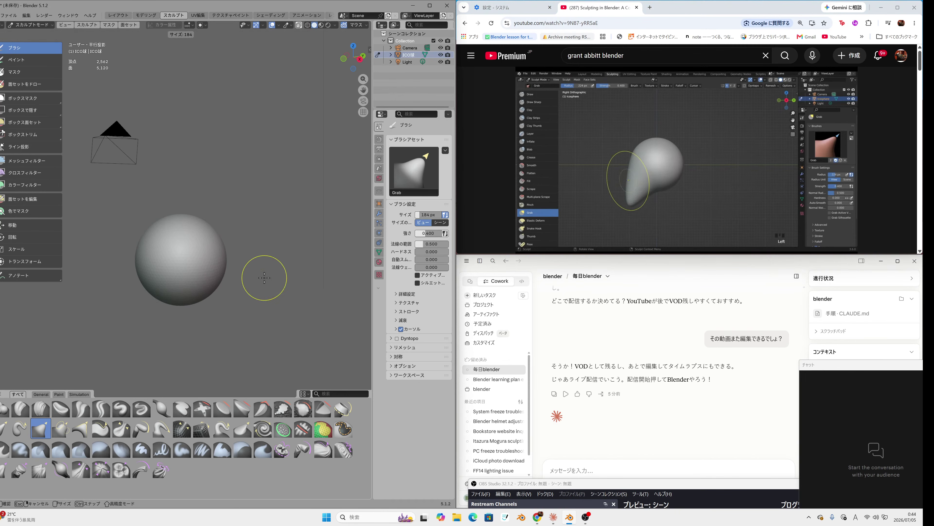
{"action": "left_click", "coordinate": [271, 281]}
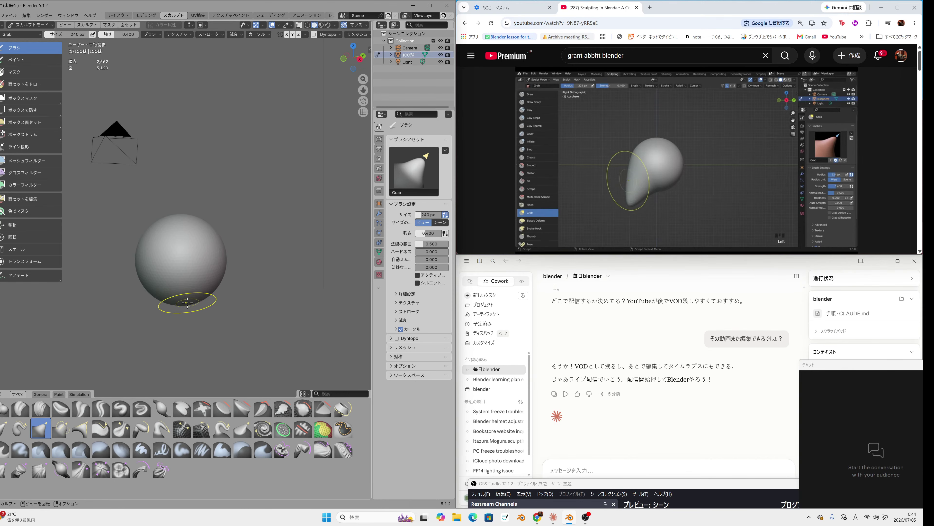
Step: Pull the sphere's lower edge down into a pointed chin with the Grab brush
{"action": "mouse_move", "coordinate": [167, 298]}
{"action": "left_mouse_down"}
{"action": "mouse_move", "coordinate": [162, 374]}
{"action": "mouse_move", "coordinate": [177, 330]}
{"action": "left_mouse_up"}
{"action": "middle_click_drag", "start_coordinate": [259, 271], "coordinate": [249, 283]}
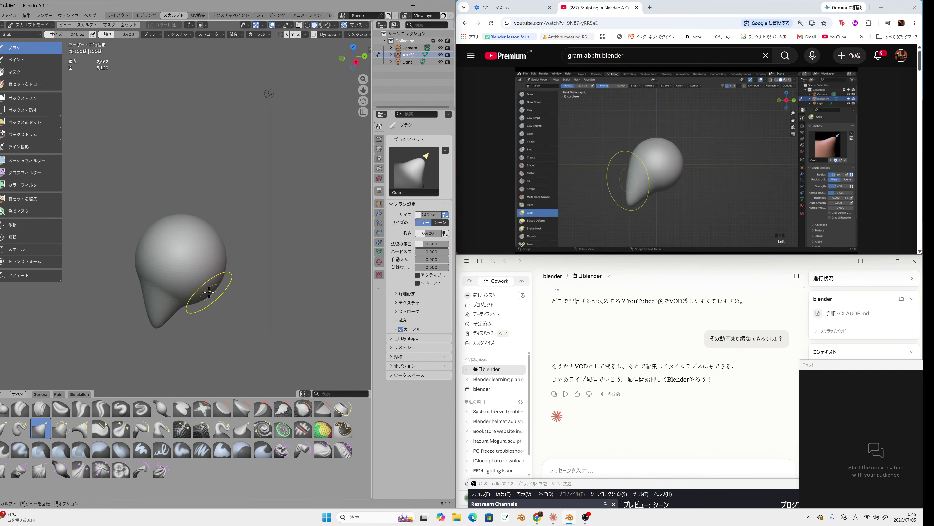
Step: Play the tutorial video, rewind it five seconds to rewatch the chin shaping, and pause it
{"action": "mouse_move", "coordinate": [651, 170]}
{"action": "left_click", "coordinate": [681, 130]}
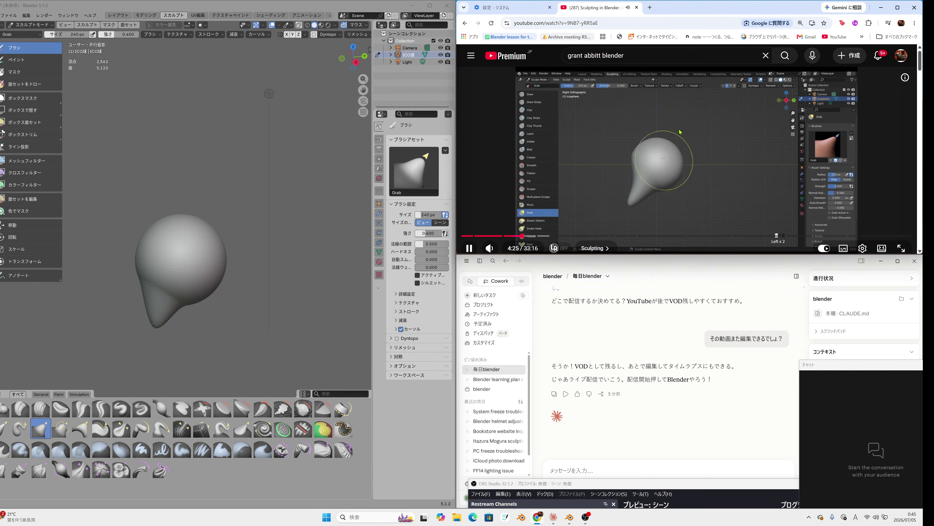
{"action": "left_click", "coordinate": [669, 159]}
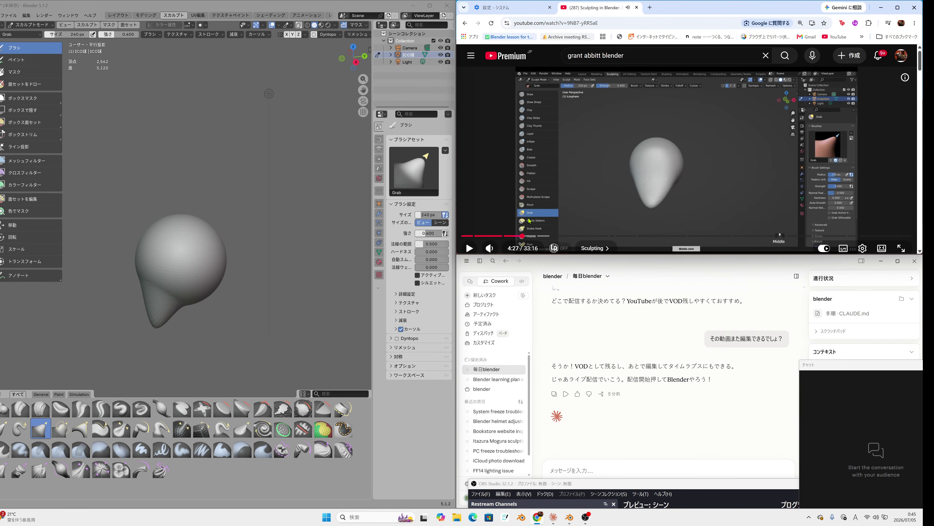
{"action": "key", "text": "Left"}
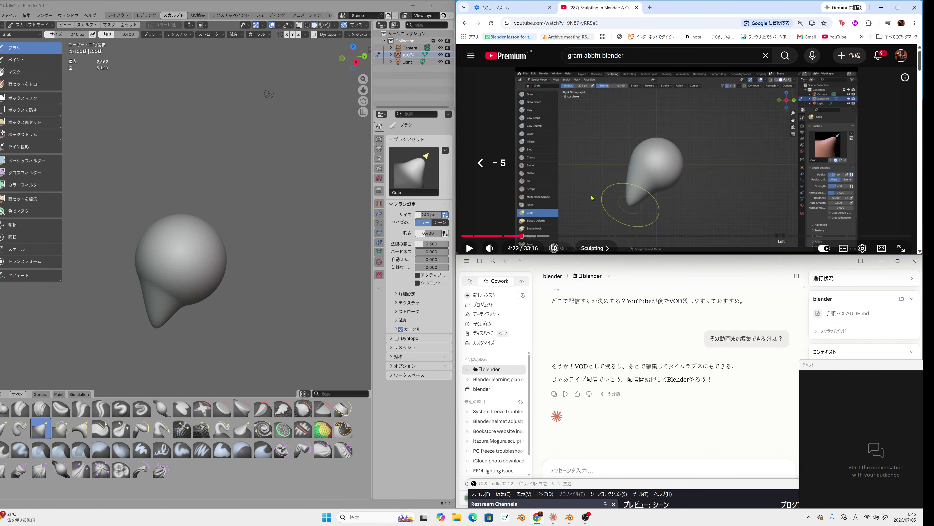
{"action": "left_click", "coordinate": [592, 198]}
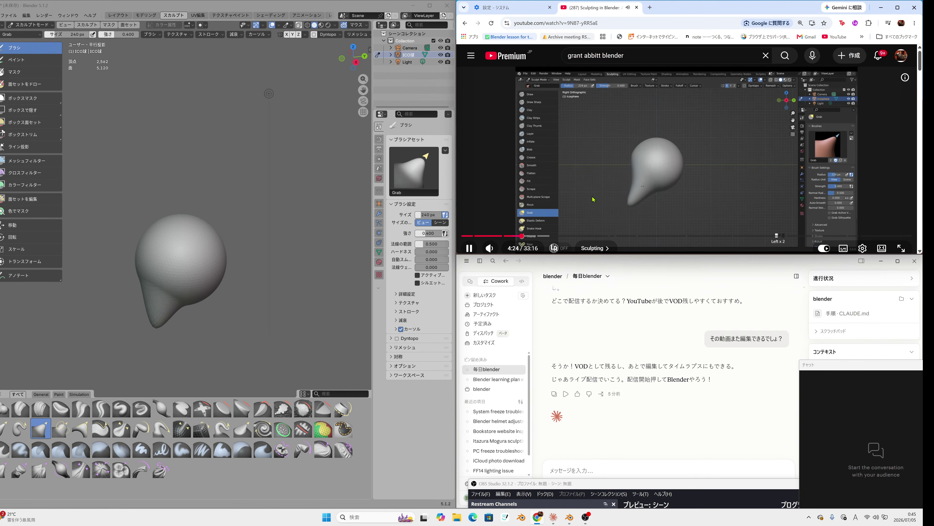
{"action": "left_click", "coordinate": [593, 199]}
Step: Hollow the underside behind the chin with the Grab brush, and resume the tutorial video
{"action": "left_click_drag", "start_coordinate": [166, 294], "coordinate": [209, 265]}
{"action": "middle_click_drag", "start_coordinate": [209, 265], "coordinate": [206, 266]}
{"action": "mouse_move", "coordinate": [153, 307]}
{"action": "left_mouse_down"}
{"action": "mouse_move", "coordinate": [135, 291]}
{"action": "mouse_move", "coordinate": [156, 293]}
{"action": "left_mouse_up"}
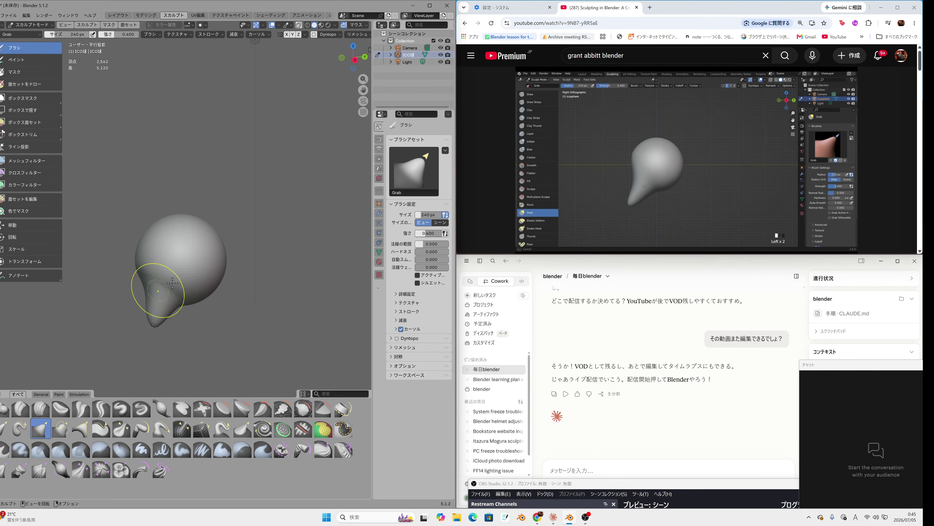
{"action": "left_click", "coordinate": [745, 134]}
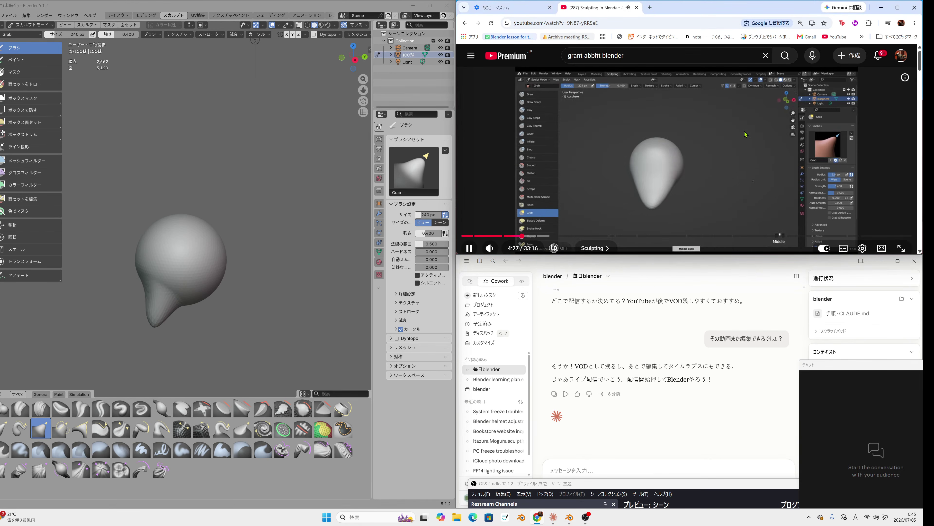
Step: Pull the chin's tip slightly further down from the front with the Grab brush, and check it from both sides
{"action": "left_click_drag", "start_coordinate": [184, 254], "coordinate": [210, 251]}
{"action": "middle_click_drag", "start_coordinate": [210, 251], "coordinate": [238, 259]}
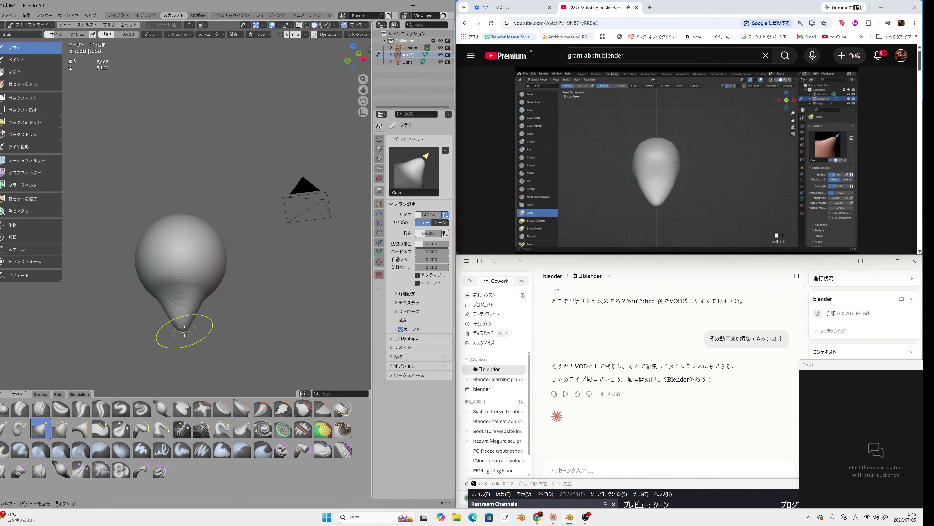
{"action": "left_click_drag", "start_coordinate": [184, 331], "coordinate": [188, 343]}
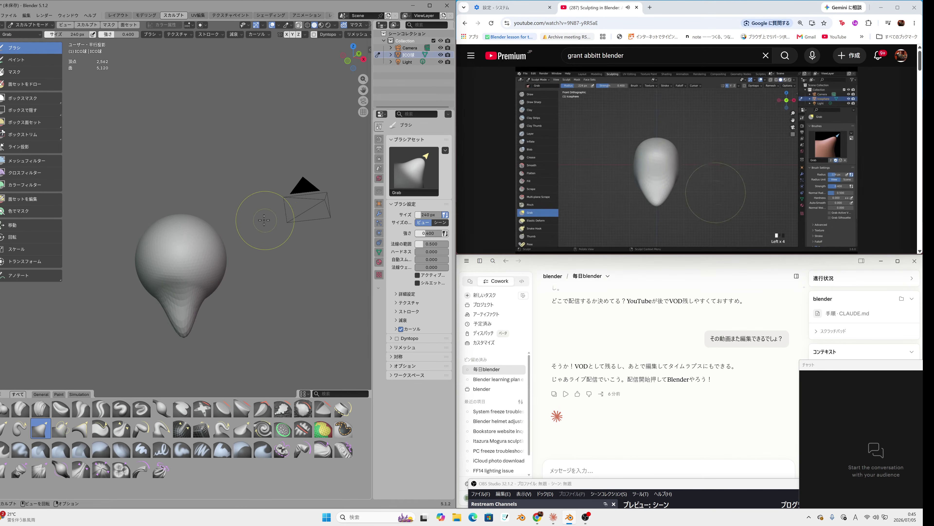
{"action": "mouse_move", "coordinate": [169, 273]}
{"action": "left_mouse_down"}
{"action": "mouse_move", "coordinate": [190, 281]}
{"action": "mouse_move", "coordinate": [159, 262]}
{"action": "mouse_move", "coordinate": [159, 301]}
{"action": "mouse_move", "coordinate": [181, 312]}
{"action": "left_mouse_up"}
{"action": "middle_click_drag", "start_coordinate": [180, 312], "coordinate": [324, 295]}
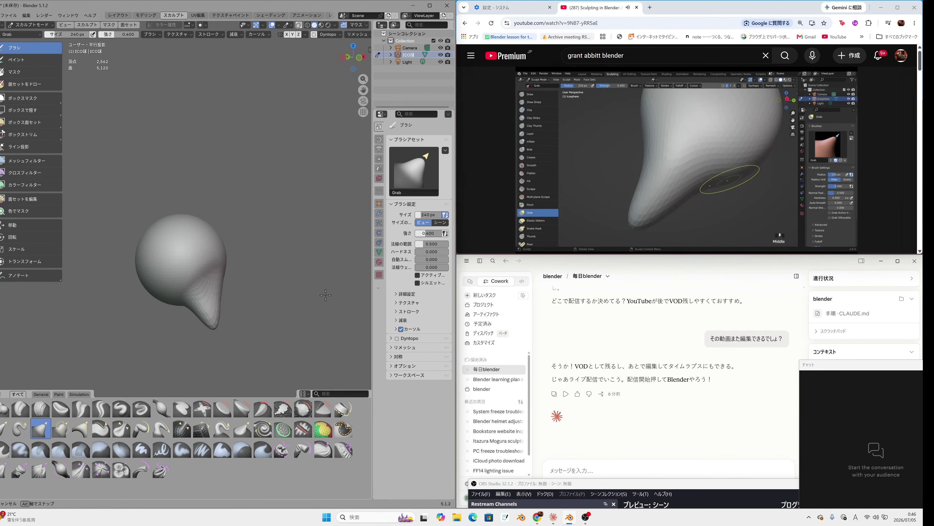
{"action": "mouse_move", "coordinate": [201, 283]}
{"action": "left_mouse_down"}
{"action": "mouse_move", "coordinate": [209, 273]}
{"action": "mouse_move", "coordinate": [211, 291]}
{"action": "mouse_move", "coordinate": [200, 273]}
{"action": "mouse_move", "coordinate": [157, 301]}
{"action": "left_mouse_up"}
{"action": "middle_click_drag", "start_coordinate": [157, 301], "coordinate": [152, 309]}
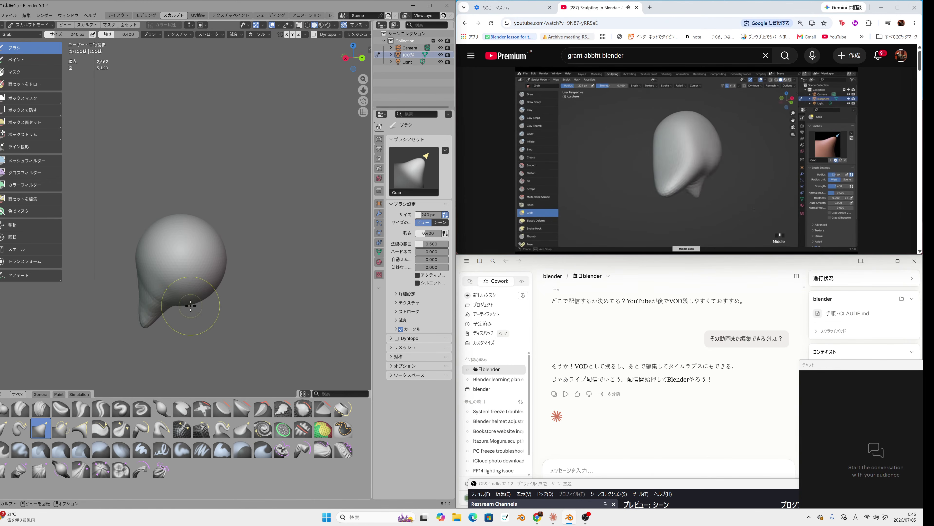
Step: Pull a neck down out of the head's underside behind the chin with several Grab strokes
{"action": "left_click_drag", "start_coordinate": [176, 305], "coordinate": [193, 330]}
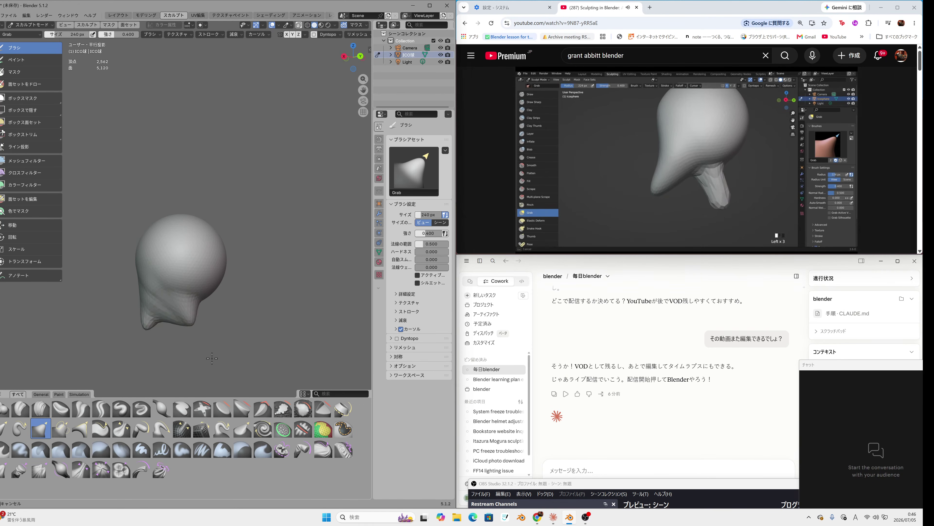
{"action": "mouse_move", "coordinate": [196, 323]}
{"action": "left_mouse_down"}
{"action": "mouse_move", "coordinate": [190, 307]}
{"action": "mouse_move", "coordinate": [199, 322]}
{"action": "left_mouse_up"}
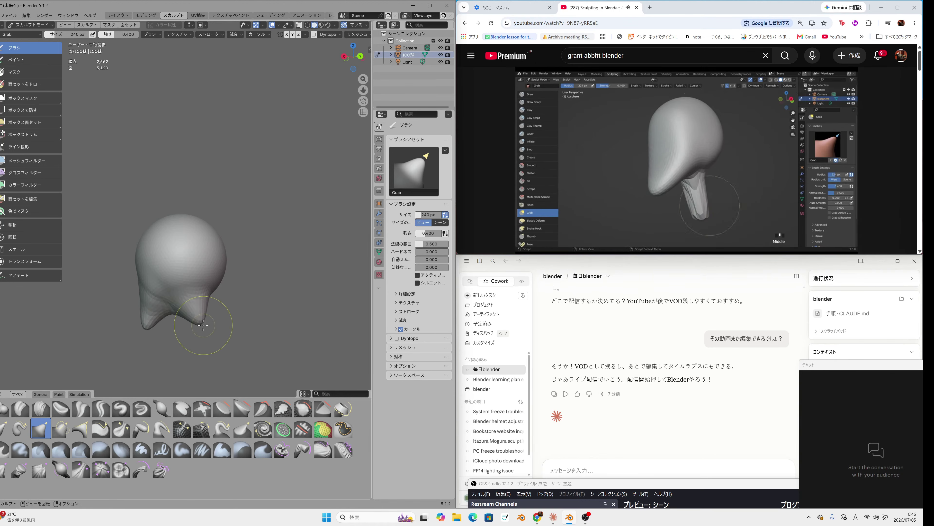
{"action": "left_click_drag", "start_coordinate": [203, 325], "coordinate": [211, 354]}
{"action": "mouse_move", "coordinate": [236, 326]}
{"action": "middle_mouse_down"}
{"action": "mouse_move", "coordinate": [299, 335]}
{"action": "mouse_move", "coordinate": [287, 313]}
{"action": "middle_mouse_up"}
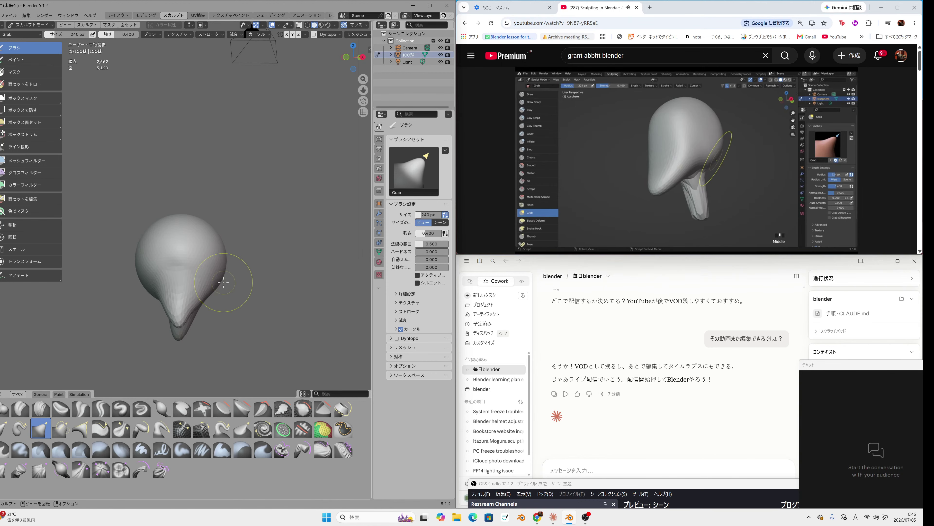
Step: Lengthen the neck downward with the Grab brush and centre its tip beneath the head
{"action": "left_click_drag", "start_coordinate": [193, 269], "coordinate": [176, 261]}
{"action": "left_click_drag", "start_coordinate": [176, 262], "coordinate": [174, 255]}
{"action": "middle_click_drag", "start_coordinate": [217, 262], "coordinate": [146, 268]}
{"action": "left_click_drag", "start_coordinate": [146, 281], "coordinate": [145, 287]}
{"action": "mouse_move", "coordinate": [149, 289]}
{"action": "left_mouse_down"}
{"action": "mouse_move", "coordinate": [161, 297]}
{"action": "mouse_move", "coordinate": [155, 311]}
{"action": "mouse_move", "coordinate": [191, 307]}
{"action": "left_mouse_up"}
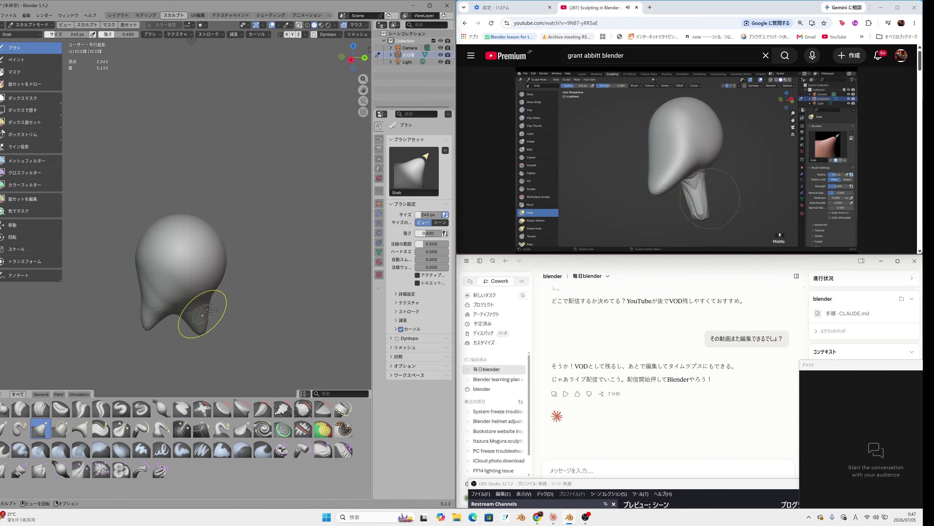
{"action": "middle_click_drag", "start_coordinate": [267, 305], "coordinate": [267, 273]}
{"action": "left_click_drag", "start_coordinate": [210, 327], "coordinate": [213, 342]}
{"action": "middle_click_drag", "start_coordinate": [240, 302], "coordinate": [320, 331]}
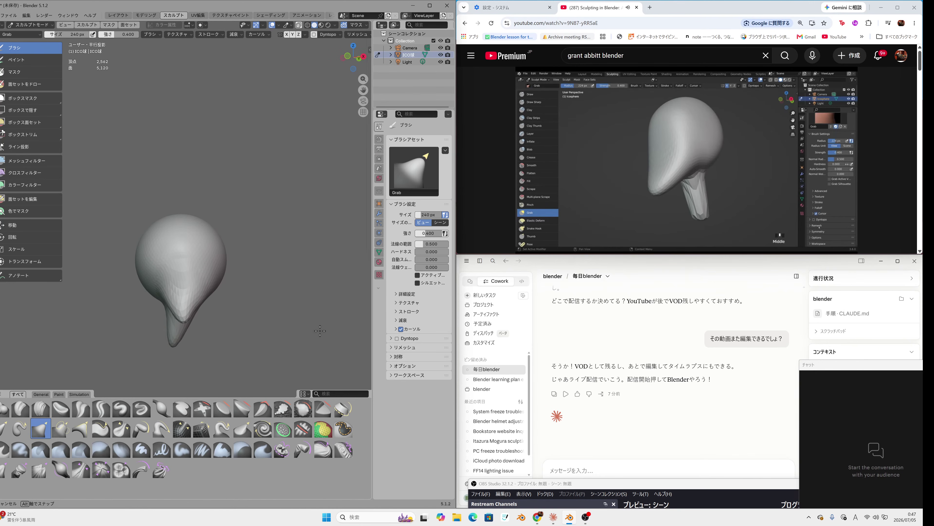
{"action": "mouse_move", "coordinate": [172, 337]}
{"action": "left_mouse_down"}
{"action": "mouse_move", "coordinate": [185, 351]}
{"action": "mouse_move", "coordinate": [179, 326]}
{"action": "mouse_move", "coordinate": [179, 347]}
{"action": "left_mouse_up"}
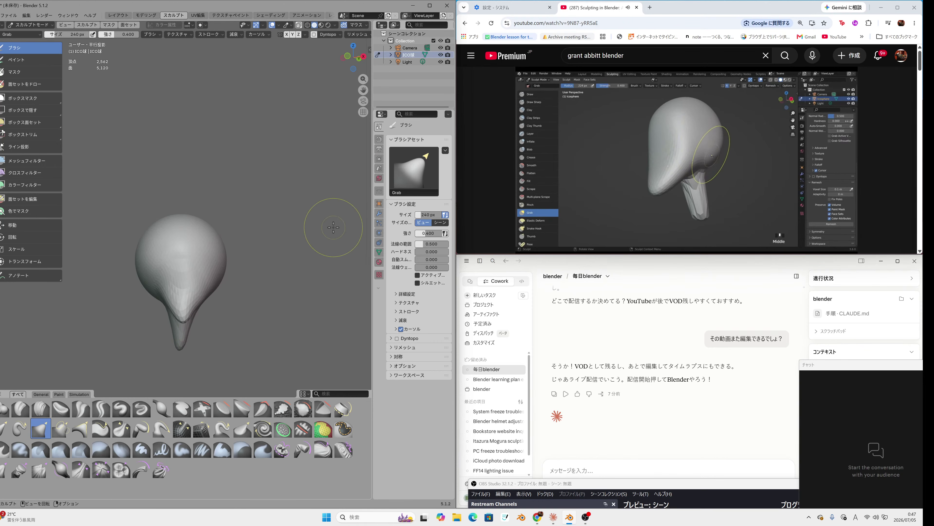
Step: Preview the voxel grid over the head and set the remesh voxel size to about 0.067 m
{"action": "mouse_move", "coordinate": [589, 217]}
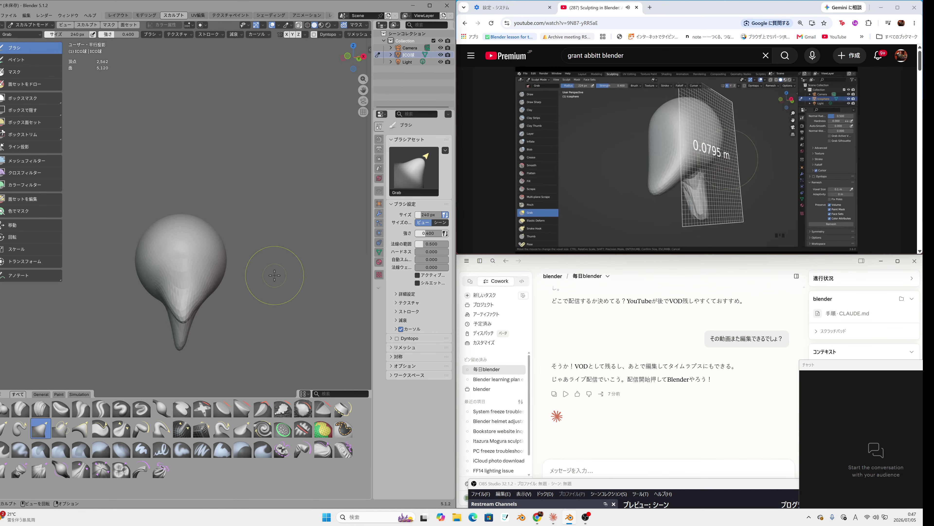
{"action": "key", "text": "r"}
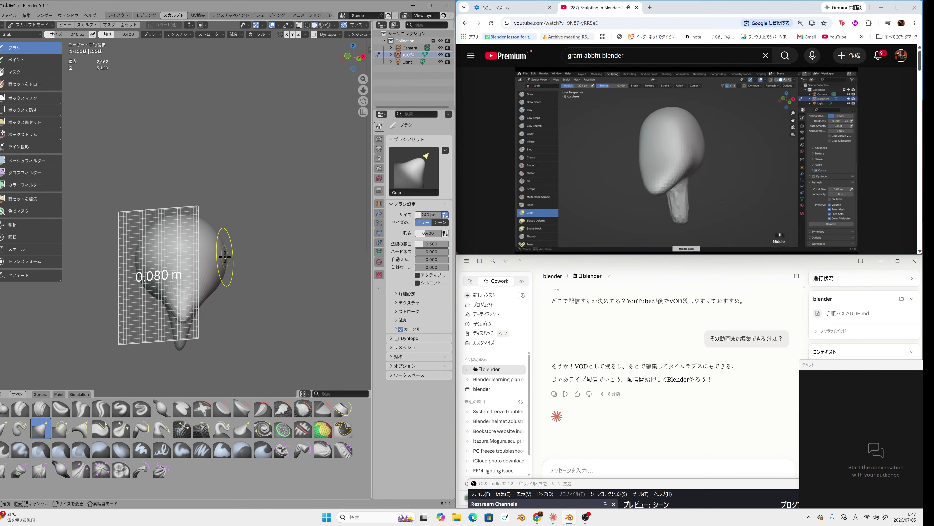
{"action": "key", "text": "Escape"}
{"action": "mouse_move", "coordinate": [181, 339]}
{"action": "left_mouse_down"}
{"action": "mouse_move", "coordinate": [207, 271]}
{"action": "mouse_move", "coordinate": [202, 264]}
{"action": "left_mouse_up"}
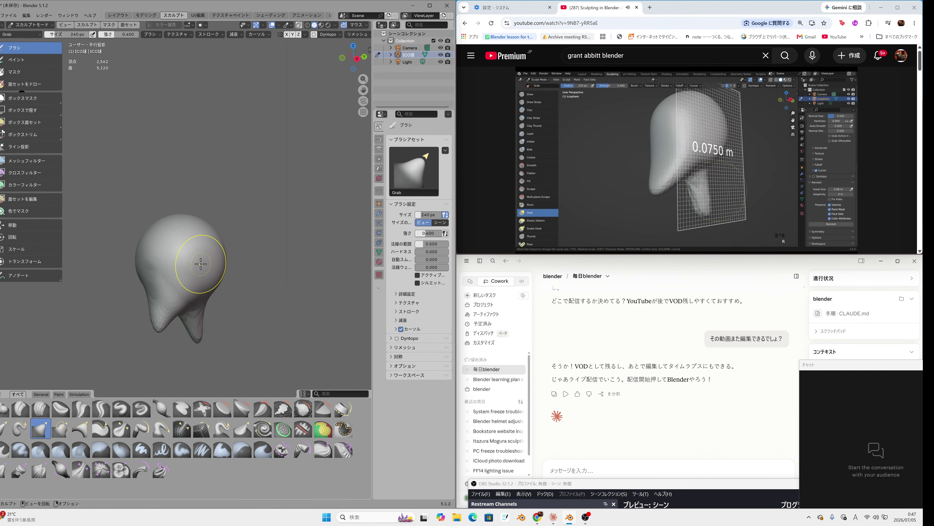
{"action": "key", "text": "r"}
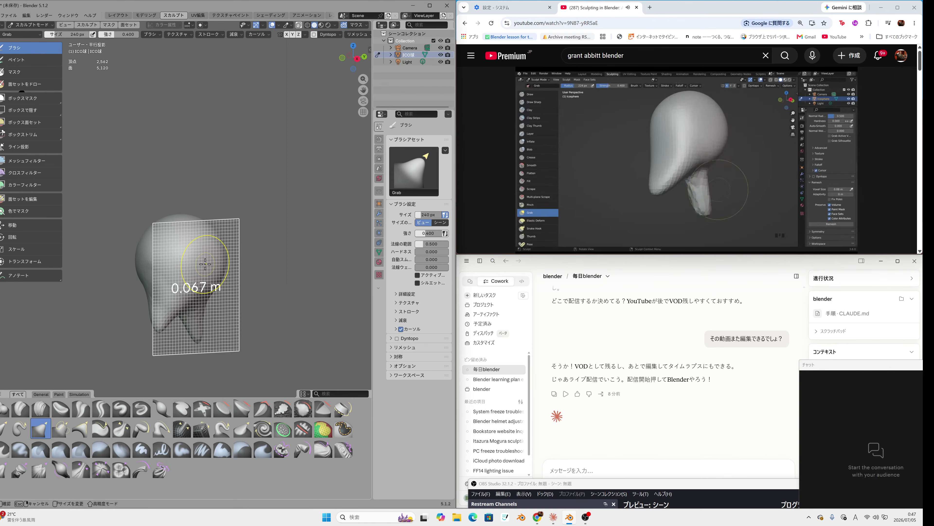
{"action": "left_click", "coordinate": [204, 264]}
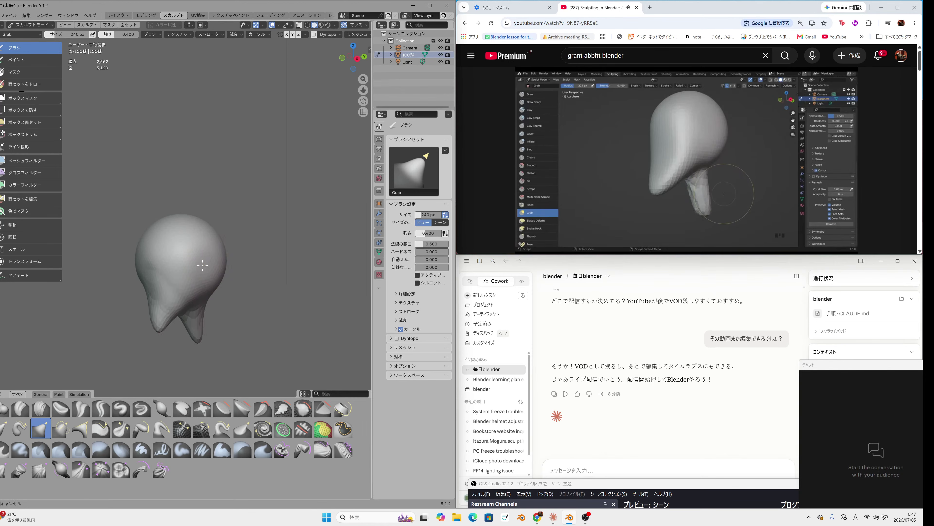
{"action": "middle_click_drag", "start_coordinate": [203, 265], "coordinate": [305, 252]}
{"action": "key", "text": "r"}
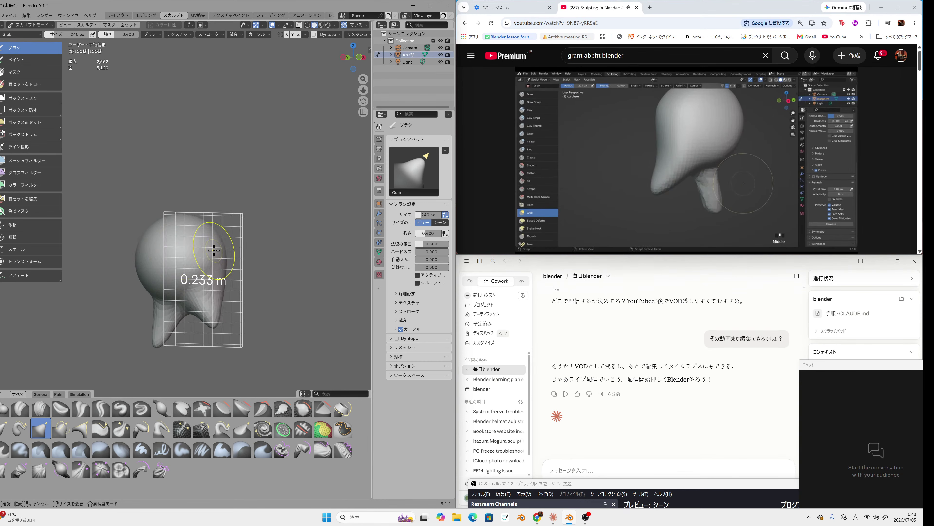
{"action": "key", "text": "Escape"}
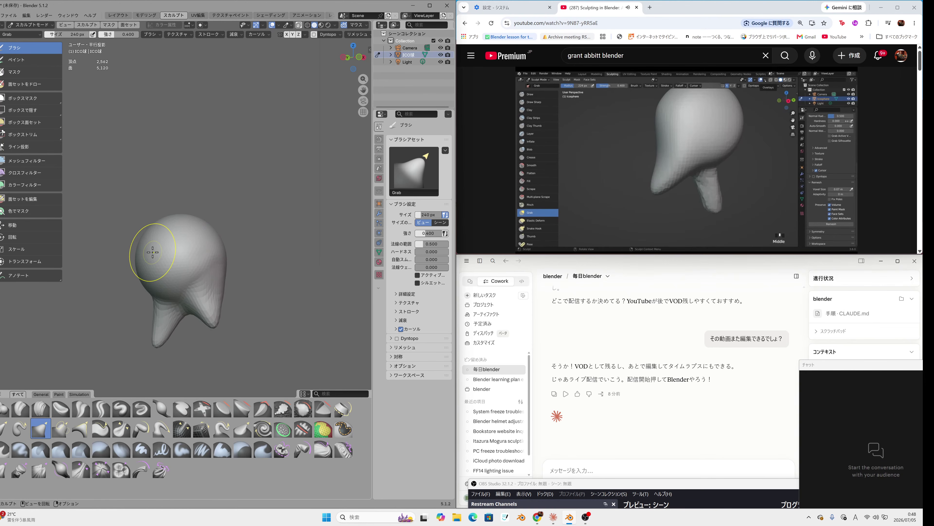
{"action": "key", "text": "r"}
{"action": "key", "text": "Escape"}
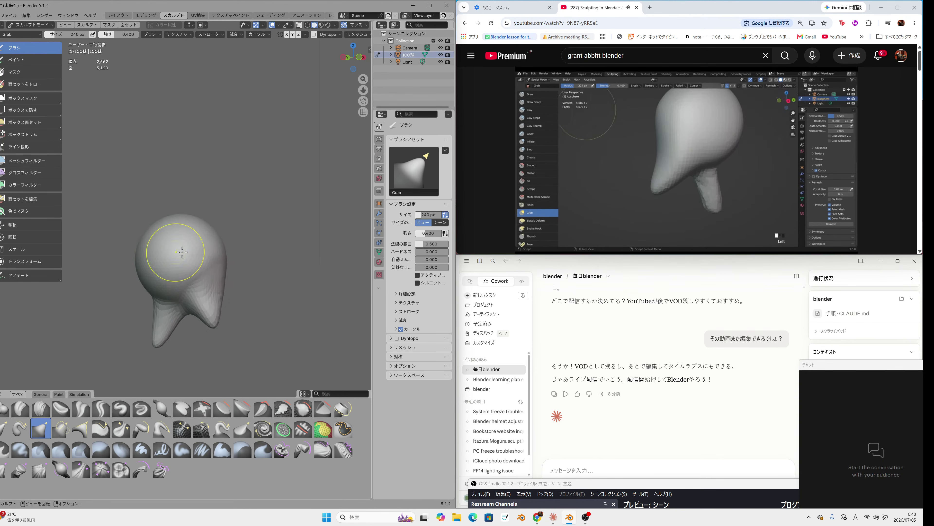
Step: Examine the chin and neck shapes from the front, the side and slightly below
{"action": "middle_click_drag", "start_coordinate": [257, 258], "coordinate": [169, 266]}
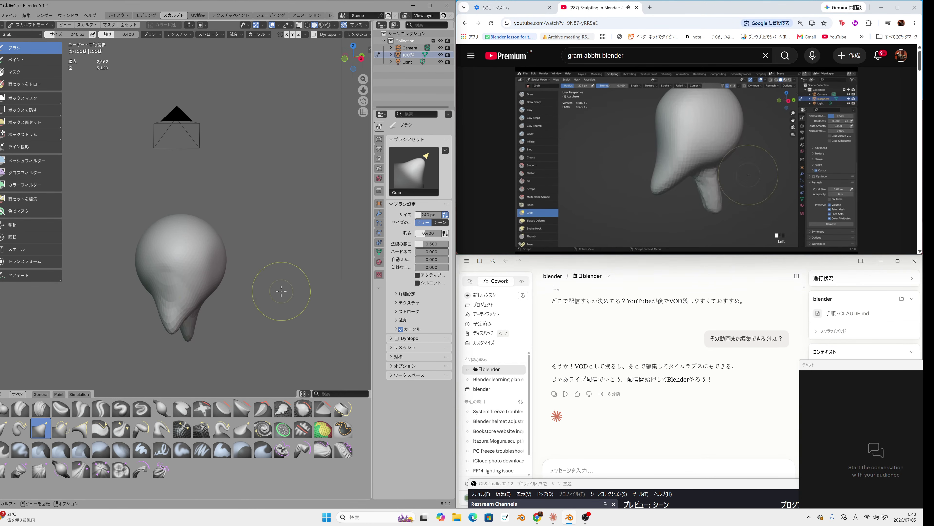
{"action": "middle_click_drag", "start_coordinate": [278, 287], "coordinate": [242, 282]}
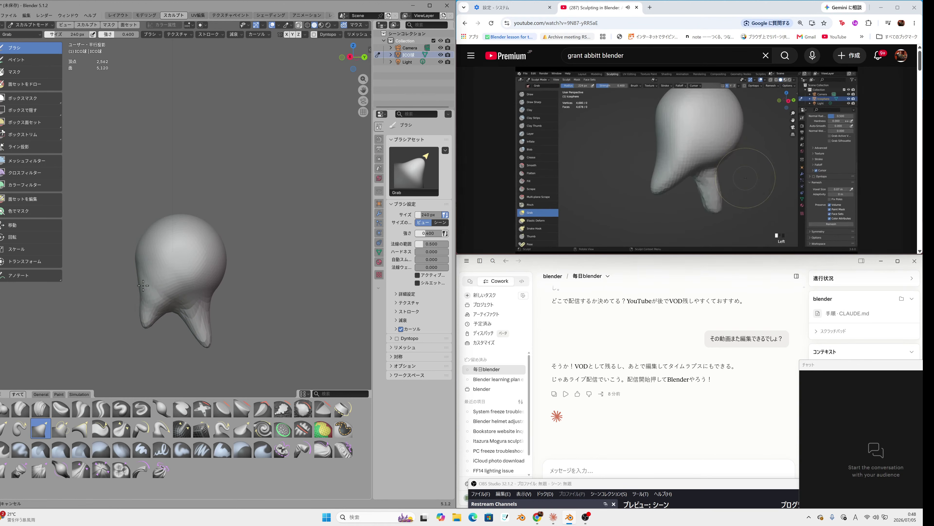
{"action": "mouse_move", "coordinate": [148, 307]}
{"action": "left_mouse_down"}
{"action": "mouse_move", "coordinate": [160, 297]}
{"action": "mouse_move", "coordinate": [146, 295]}
{"action": "left_mouse_up"}
{"action": "mouse_move", "coordinate": [146, 294]}
{"action": "middle_mouse_down"}
{"action": "mouse_move", "coordinate": [246, 288]}
{"action": "mouse_move", "coordinate": [173, 286]}
{"action": "middle_mouse_up"}
{"action": "left_click_drag", "start_coordinate": [185, 283], "coordinate": [196, 319]}
{"action": "mouse_move", "coordinate": [196, 320]}
{"action": "middle_mouse_down"}
{"action": "mouse_move", "coordinate": [147, 316]}
{"action": "mouse_move", "coordinate": [284, 295]}
{"action": "mouse_move", "coordinate": [254, 287]}
{"action": "middle_mouse_up"}
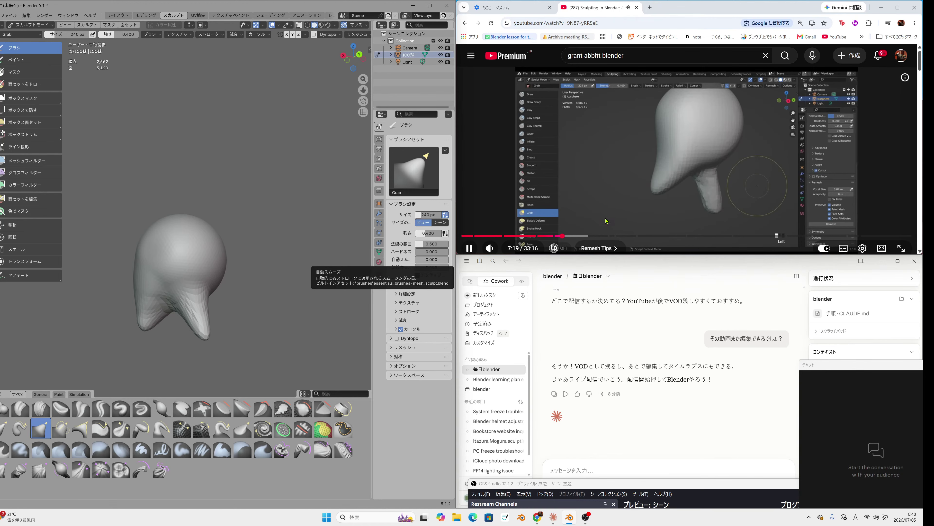
Step: Rewind the tutorial video 45 seconds to the Remesh section, replay the voxel size explanation, and pause it
{"action": "left_click", "coordinate": [595, 222]}
{"action": "key", "text": "Left"}
{"action": "key", "text": "Left"}
{"action": "key", "text": "Left"}
{"action": "key", "text": "Left"}
{"action": "key", "text": "Left"}
{"action": "key", "text": "Left"}
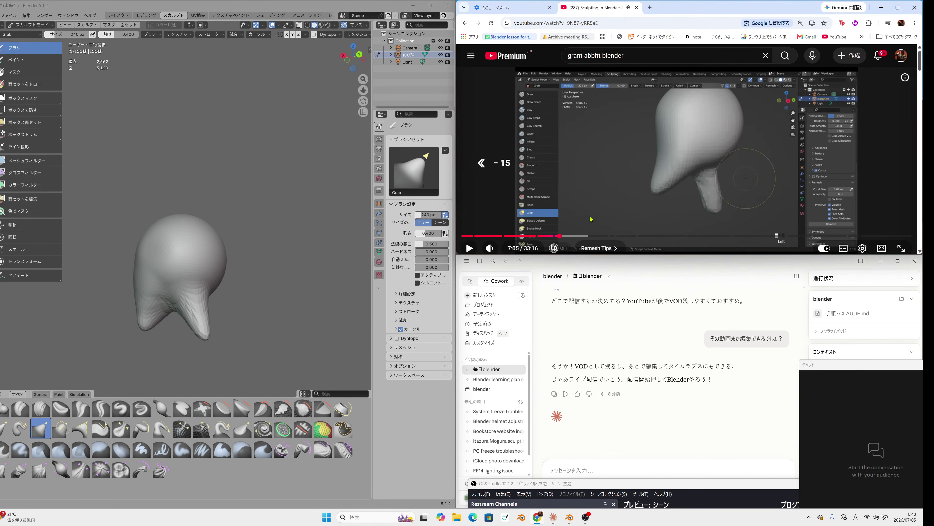
{"action": "key", "text": "Left"}
{"action": "key", "text": "Left"}
{"action": "key", "text": "Left"}
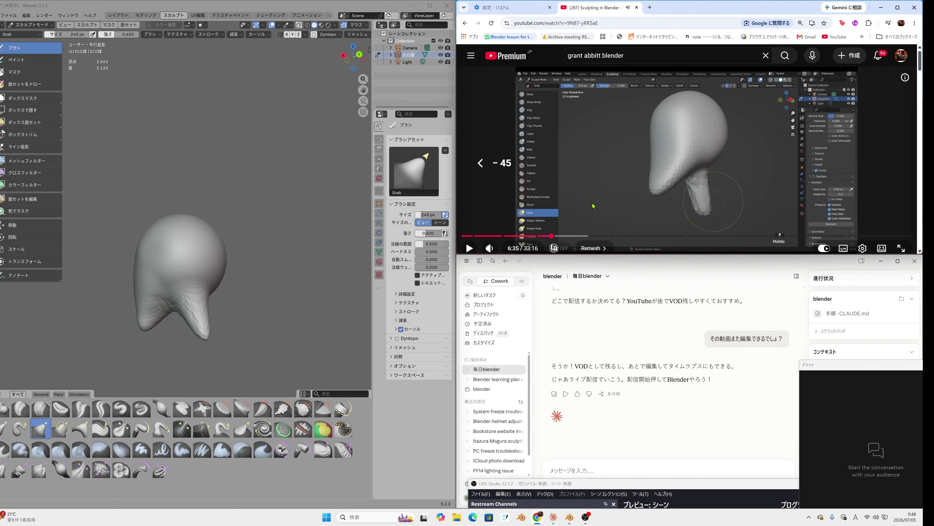
{"action": "key", "text": "space"}
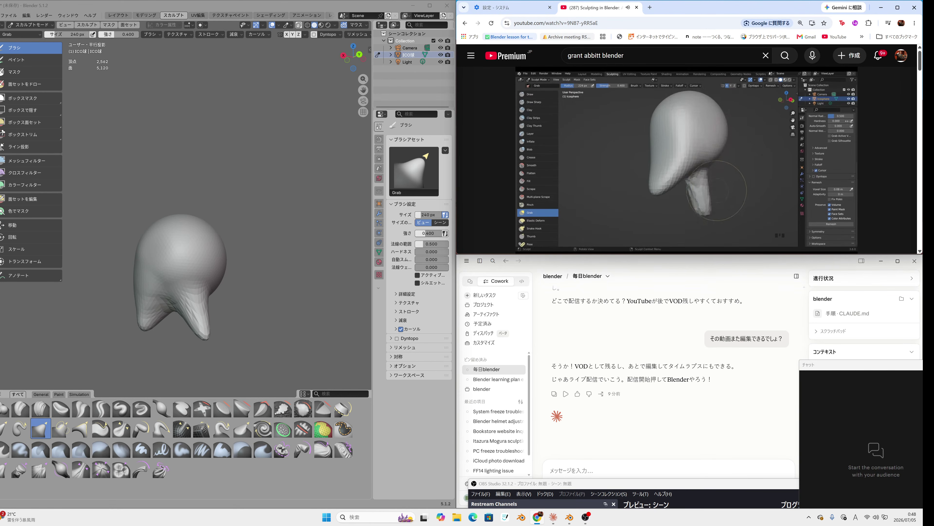
{"action": "key", "text": "space"}
Step: Preview the voxel grid on the head's side and adjust the remesh voxel size to about 0.066 m
{"action": "middle_click_drag", "start_coordinate": [206, 317], "coordinate": [226, 319]}
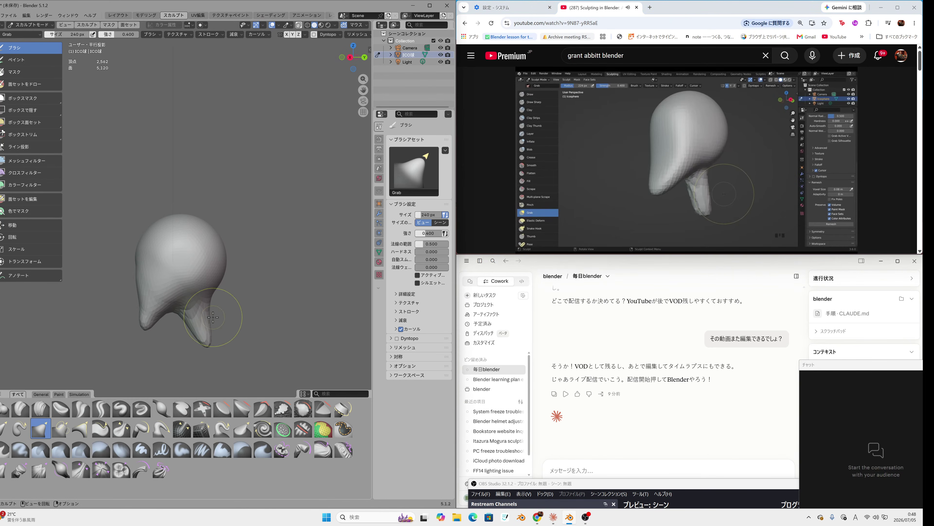
{"action": "key", "text": "r"}
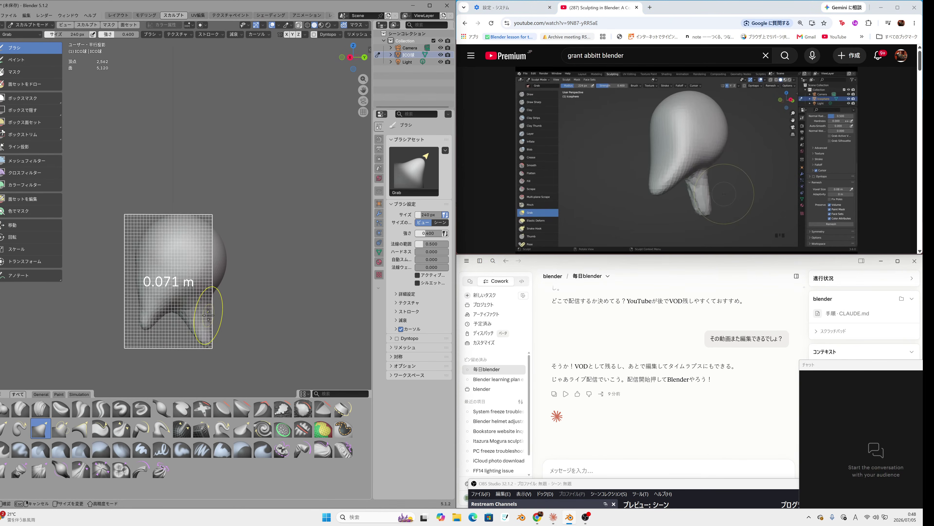
{"action": "left_click", "coordinate": [209, 321]}
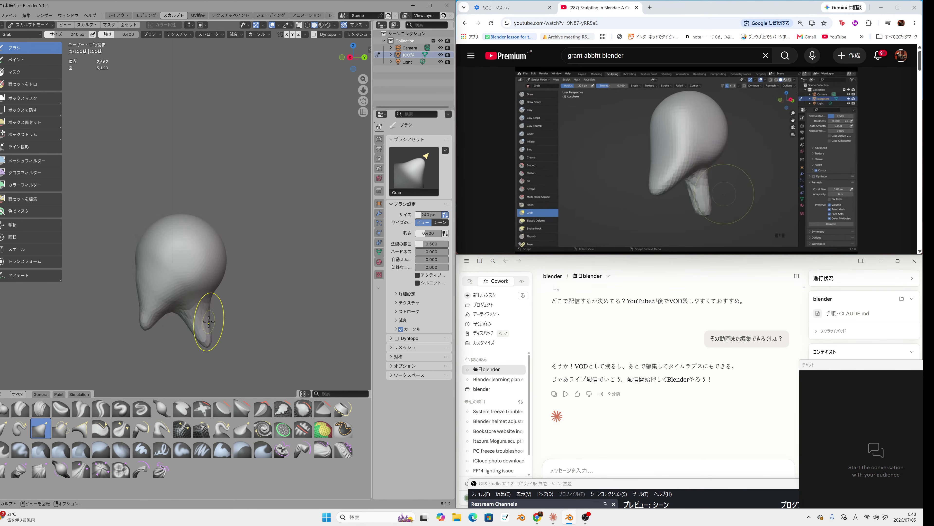
{"action": "key", "text": "r"}
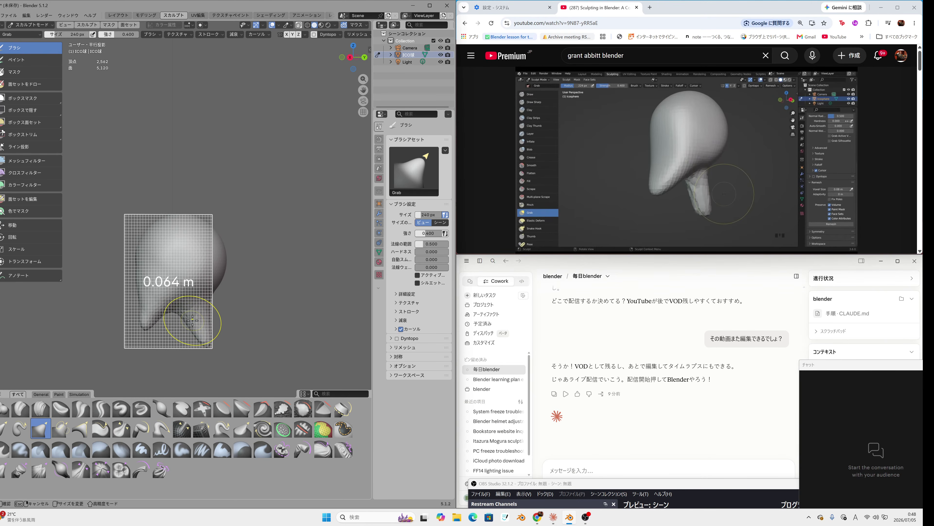
{"action": "left_click", "coordinate": [192, 320]}
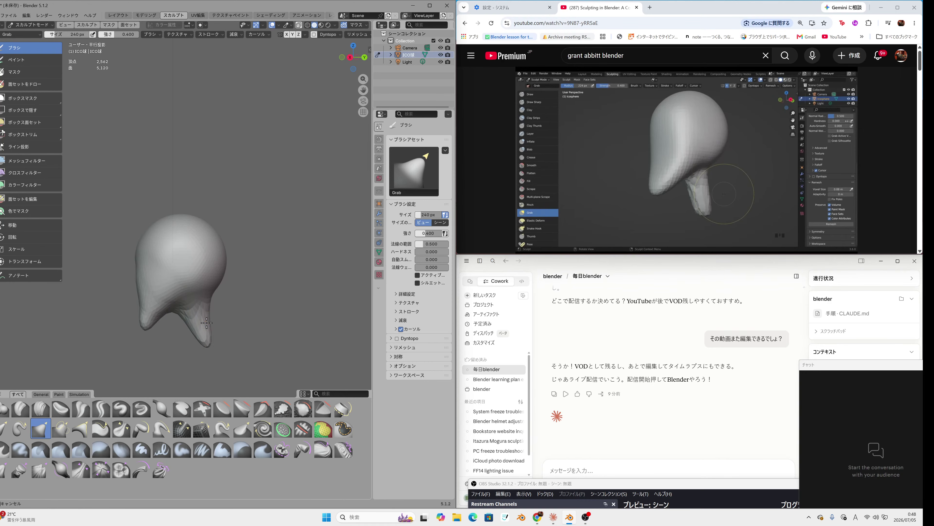
{"action": "key", "text": "r"}
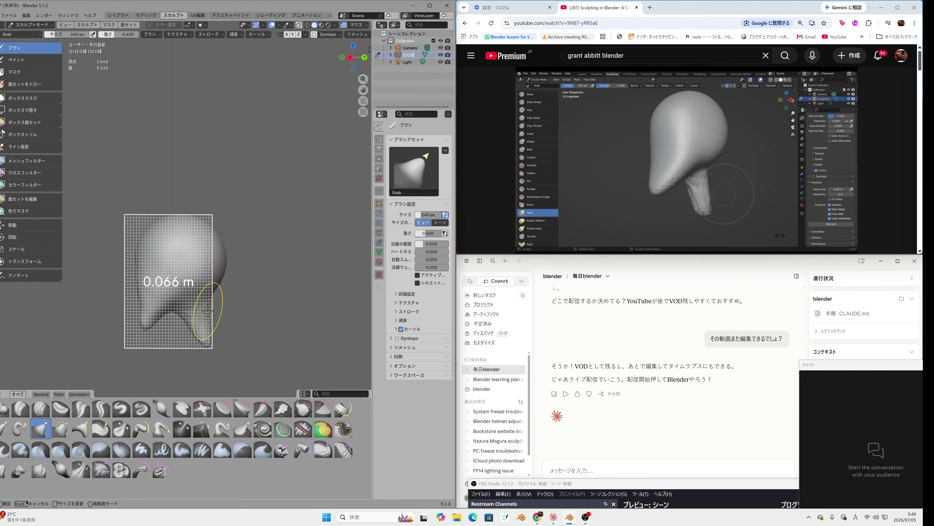
{"action": "left_click", "coordinate": [208, 311]}
Step: Check the voxel grid around the back of the neck and set the remesh voxel size to about 0.065 m
{"action": "middle_click_drag", "start_coordinate": [250, 296], "coordinate": [184, 313]}
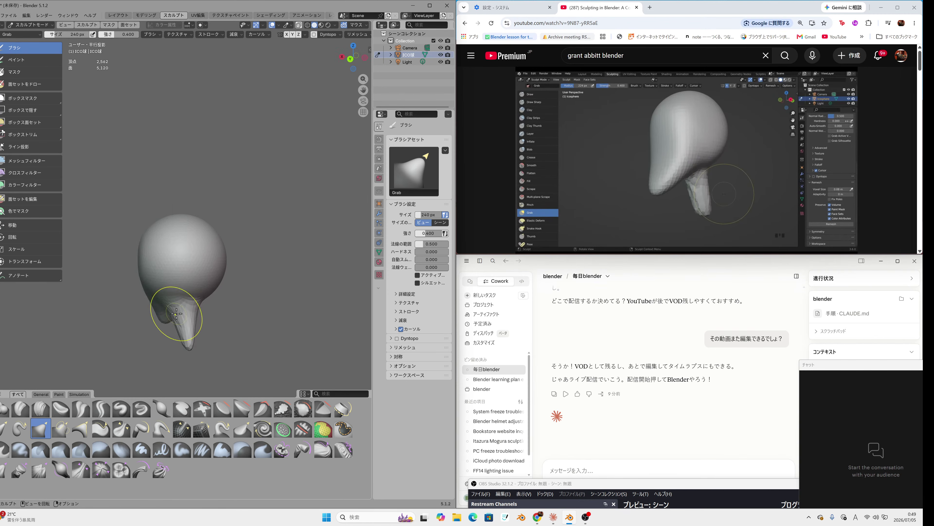
{"action": "key", "text": "r"}
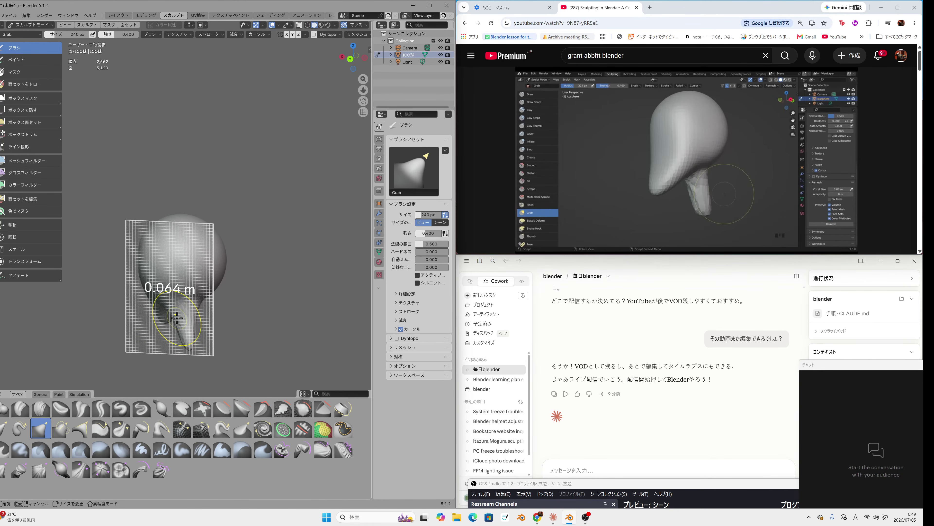
{"action": "left_click", "coordinate": [177, 319]}
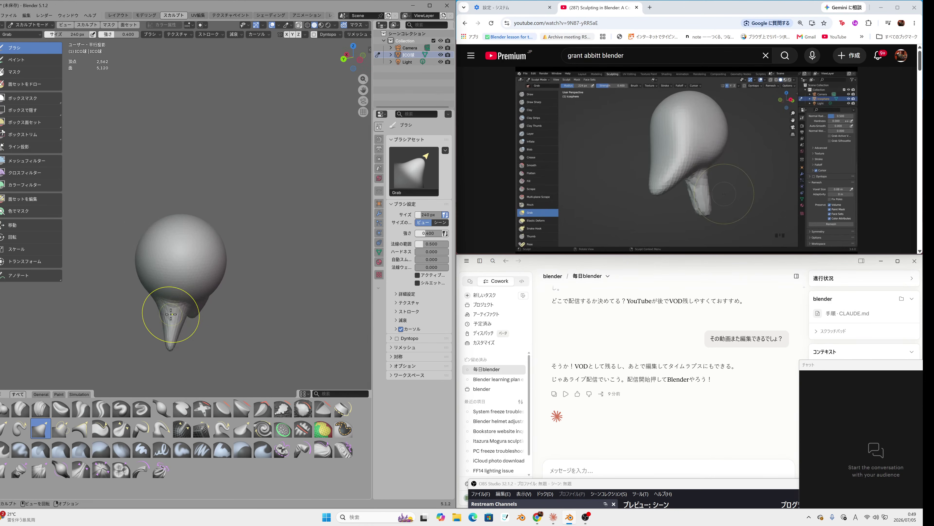
{"action": "key", "text": "r"}
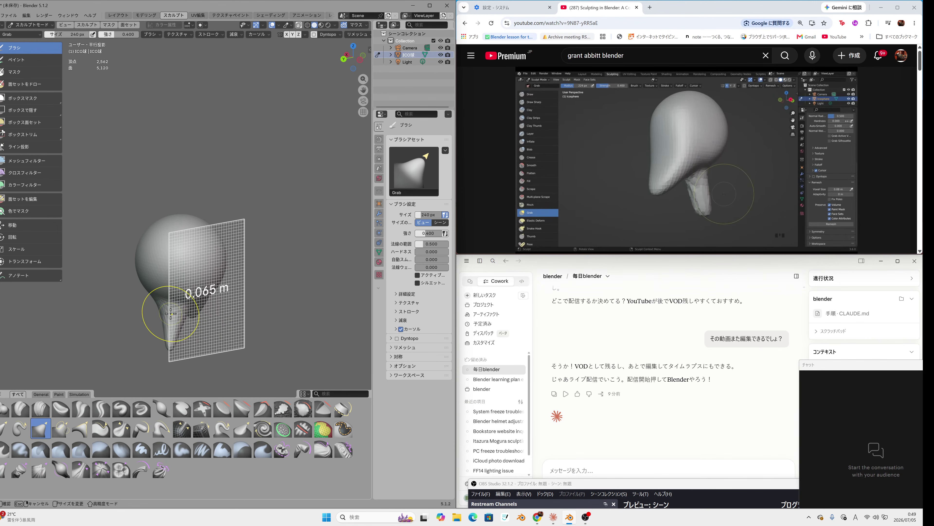
{"action": "left_click", "coordinate": [170, 314]}
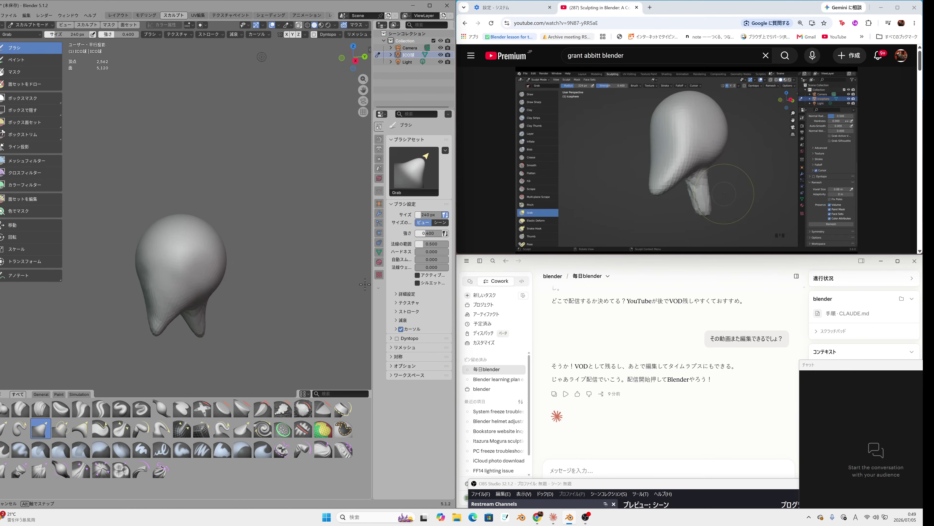
Step: Inspect the head from the other side and the front, and readjust the remesh voxel size to about 0.066 m
{"action": "mouse_move", "coordinate": [23, 282]}
{"action": "middle_mouse_down"}
{"action": "mouse_move", "coordinate": [308, 167]}
{"action": "mouse_move", "coordinate": [22, 280]}
{"action": "mouse_move", "coordinate": [176, 272]}
{"action": "middle_mouse_up"}
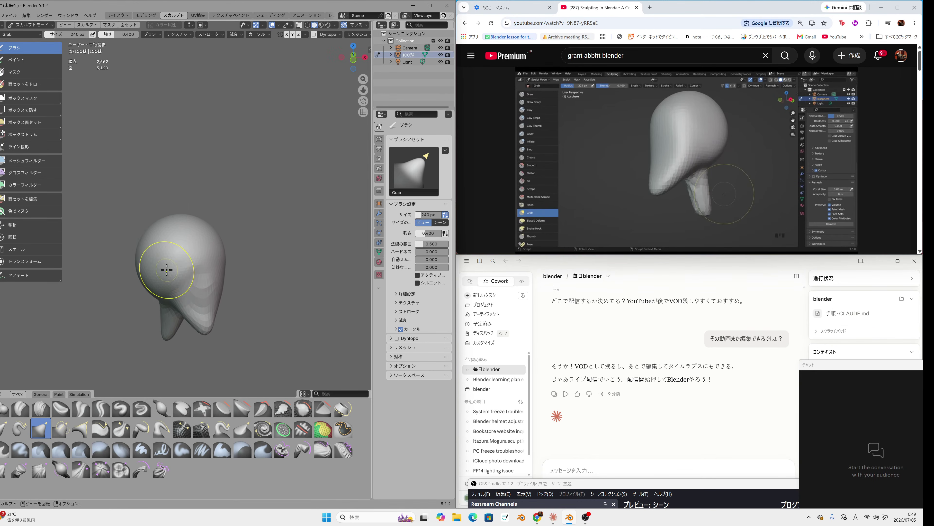
{"action": "middle_click_drag", "start_coordinate": [226, 271], "coordinate": [151, 274]}
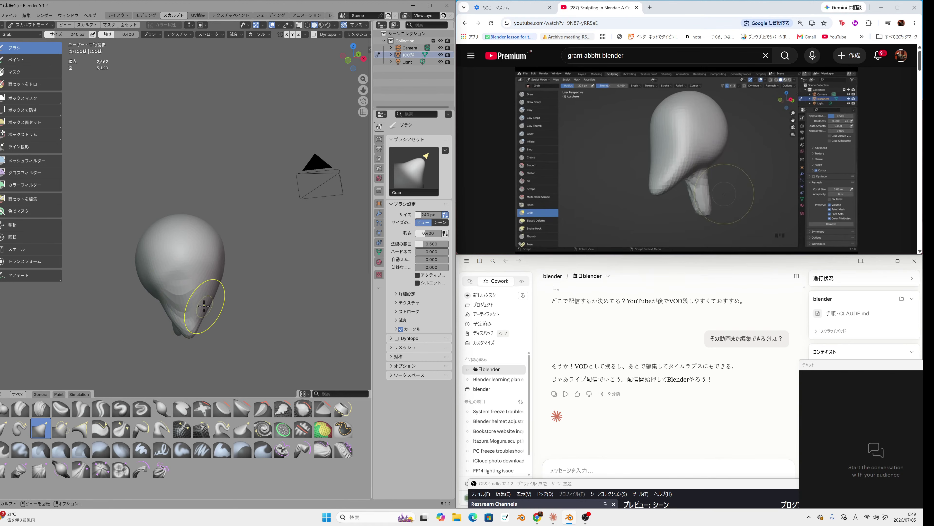
{"action": "key", "text": "r"}
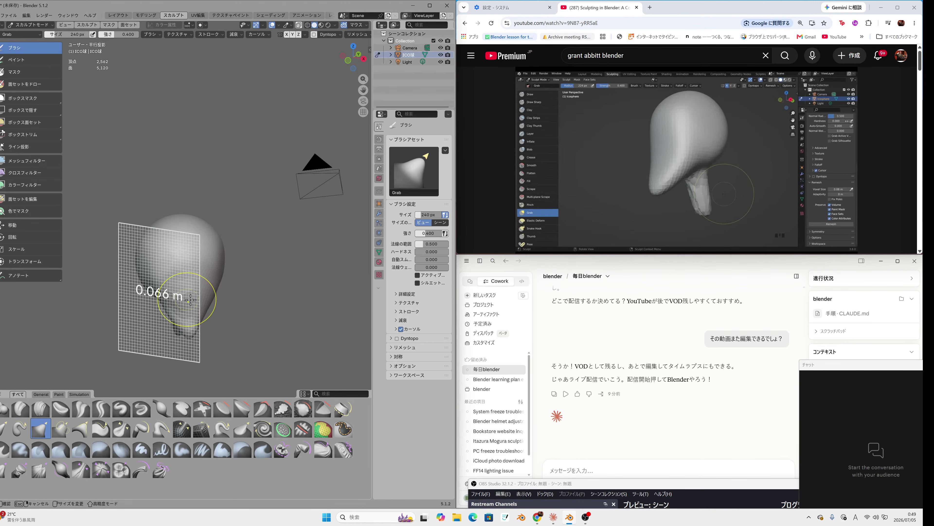
{"action": "left_click", "coordinate": [193, 300]}
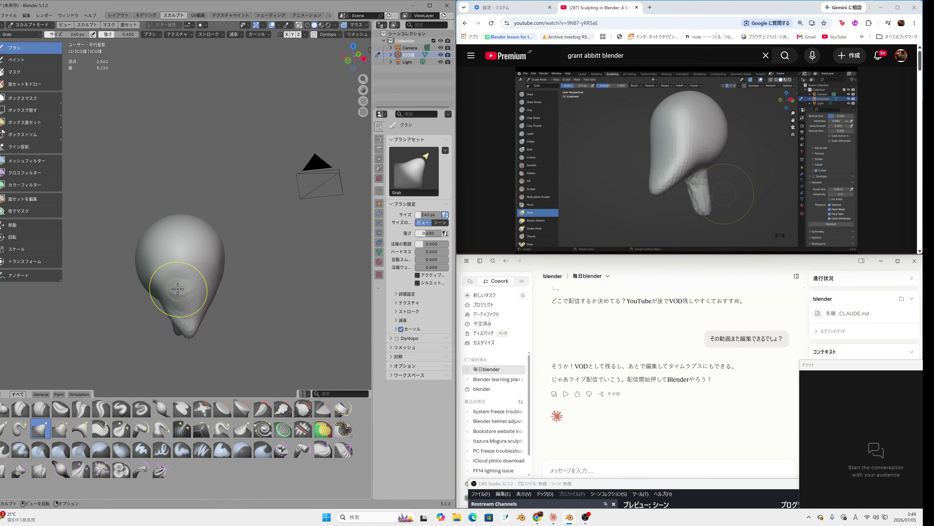
{"action": "key", "text": "r"}
{"action": "left_click", "coordinate": [162, 287]}
Step: Even out the mesh on the lower face, chin and neck with strokes of the Relax Slide brush
{"action": "mouse_move", "coordinate": [184, 293]}
{"action": "middle_mouse_down"}
{"action": "mouse_move", "coordinate": [217, 277]}
{"action": "mouse_move", "coordinate": [197, 276]}
{"action": "middle_mouse_up"}
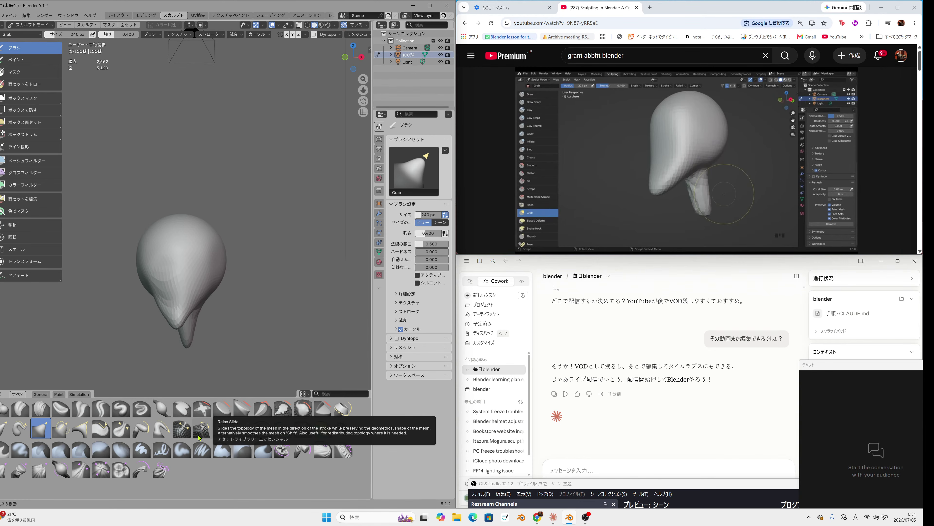
{"action": "left_click", "coordinate": [199, 438]}
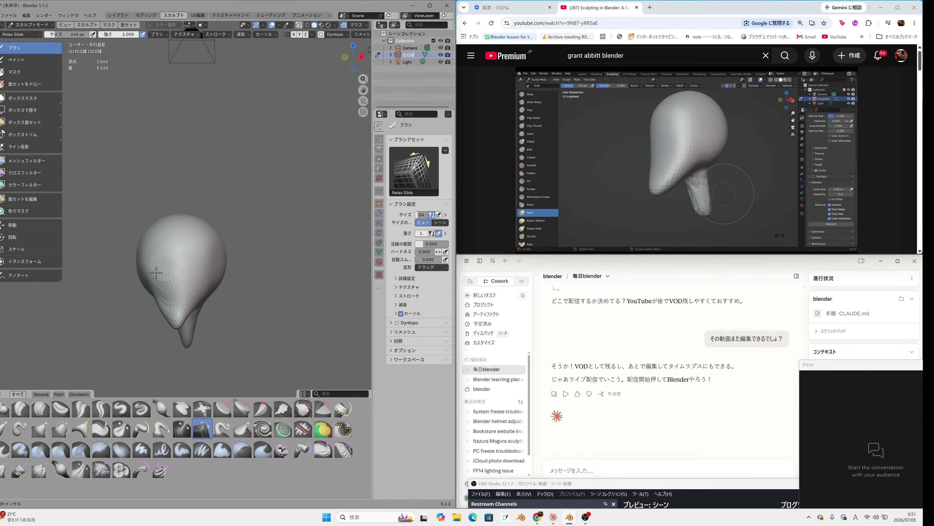
{"action": "mouse_move", "coordinate": [158, 270]}
{"action": "left_mouse_down"}
{"action": "mouse_move", "coordinate": [169, 305]}
{"action": "mouse_move", "coordinate": [169, 272]}
{"action": "mouse_move", "coordinate": [170, 313]}
{"action": "mouse_move", "coordinate": [167, 304]}
{"action": "mouse_move", "coordinate": [182, 313]}
{"action": "mouse_move", "coordinate": [168, 309]}
{"action": "mouse_move", "coordinate": [174, 317]}
{"action": "left_mouse_up"}
{"action": "mouse_move", "coordinate": [307, 325]}
{"action": "middle_mouse_down"}
{"action": "mouse_move", "coordinate": [285, 258]}
{"action": "mouse_move", "coordinate": [196, 315]}
{"action": "middle_mouse_up"}
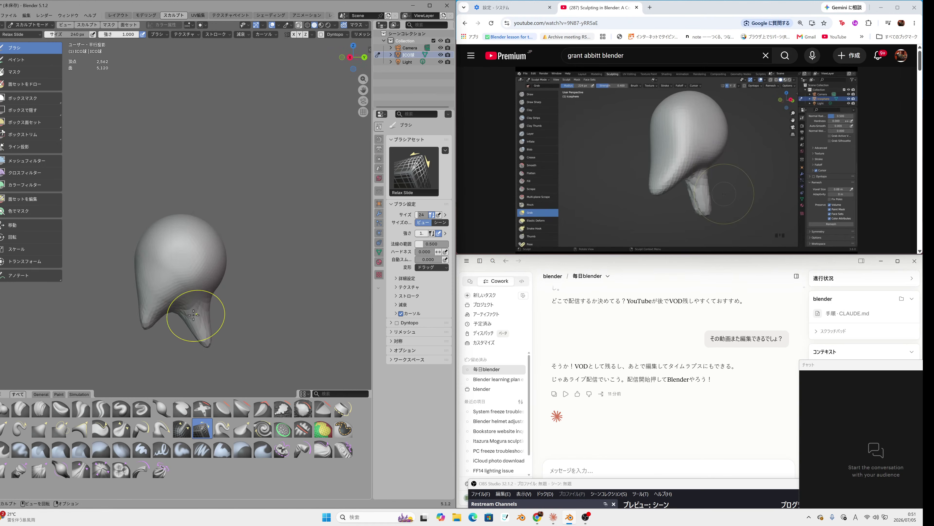
{"action": "left_click_drag", "start_coordinate": [156, 313], "coordinate": [156, 304]}
{"action": "mouse_move", "coordinate": [157, 304]}
{"action": "middle_mouse_down"}
{"action": "mouse_move", "coordinate": [241, 312]}
{"action": "mouse_move", "coordinate": [180, 293]}
{"action": "middle_mouse_up"}
{"action": "mouse_move", "coordinate": [182, 295]}
{"action": "left_mouse_down"}
{"action": "mouse_move", "coordinate": [187, 263]}
{"action": "mouse_move", "coordinate": [192, 331]}
{"action": "left_mouse_up"}
{"action": "mouse_move", "coordinate": [184, 268]}
{"action": "left_mouse_down"}
{"action": "mouse_move", "coordinate": [206, 280]}
{"action": "mouse_move", "coordinate": [189, 307]}
{"action": "mouse_move", "coordinate": [188, 295]}
{"action": "left_mouse_up"}
{"action": "left_click_drag", "start_coordinate": [254, 294], "coordinate": [263, 293]}
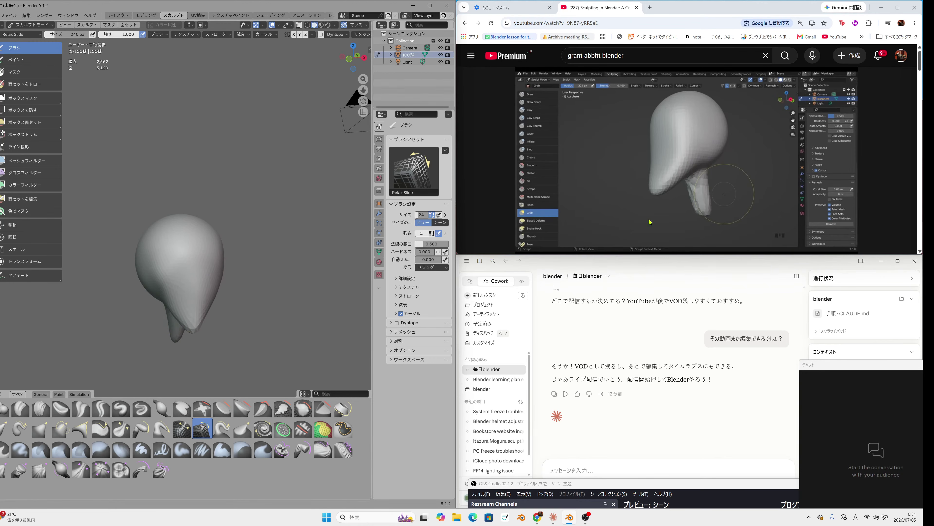
Step: Return to the Grab brush and play the tutorial video up to the viewport overlay explanation
{"action": "left_click", "coordinate": [3, 410]}
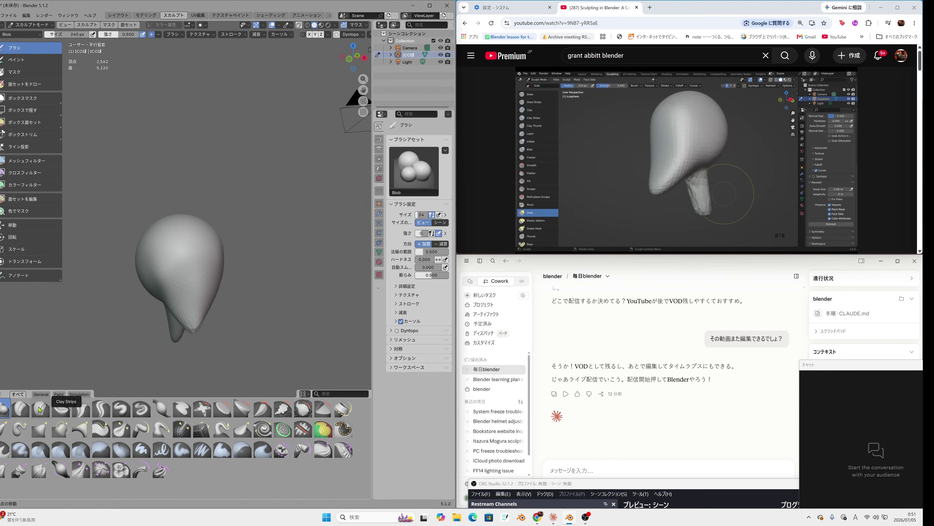
{"action": "left_click", "coordinate": [40, 428]}
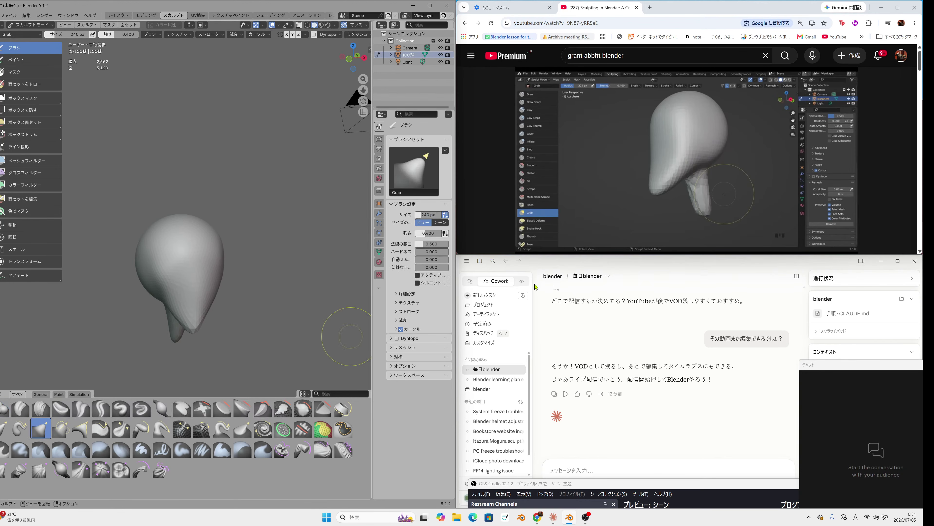
{"action": "left_click", "coordinate": [690, 144]}
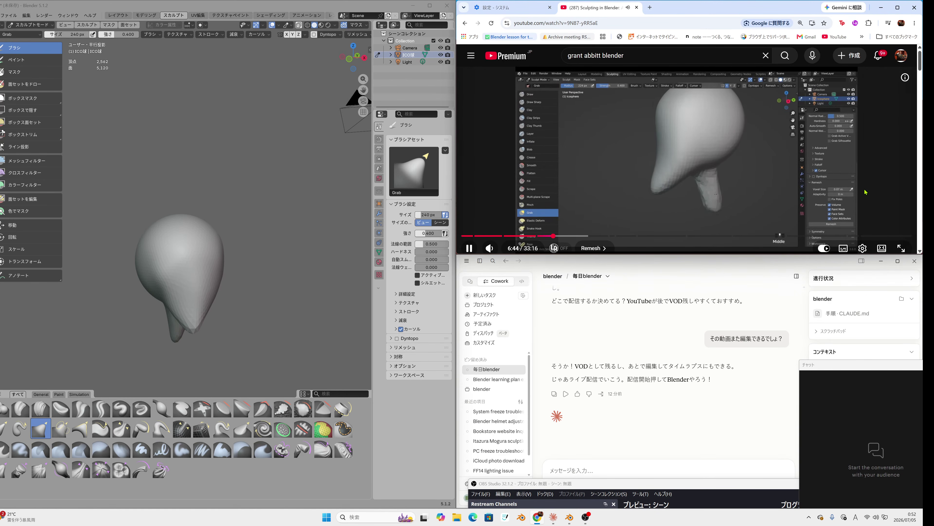
{"action": "middle_click_drag", "start_coordinate": [317, 286], "coordinate": [291, 245]}
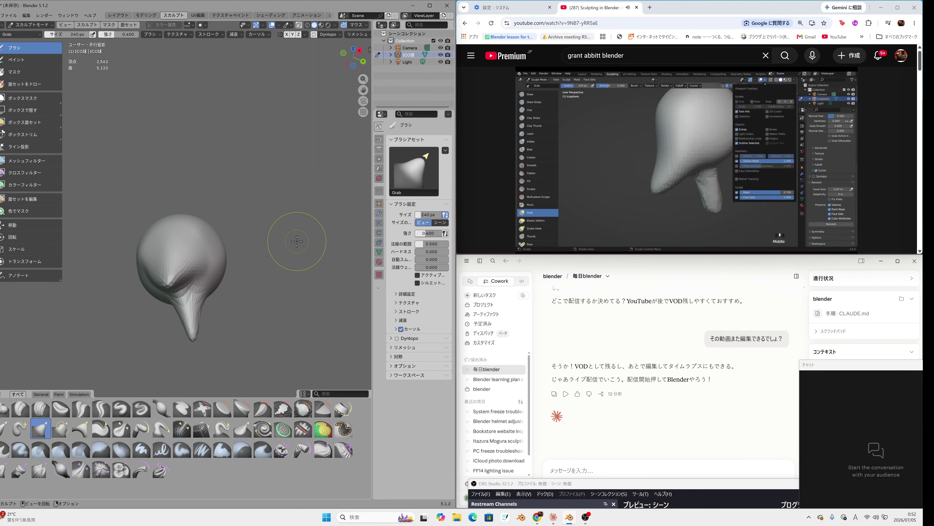
{"action": "left_click", "coordinate": [580, 178]}
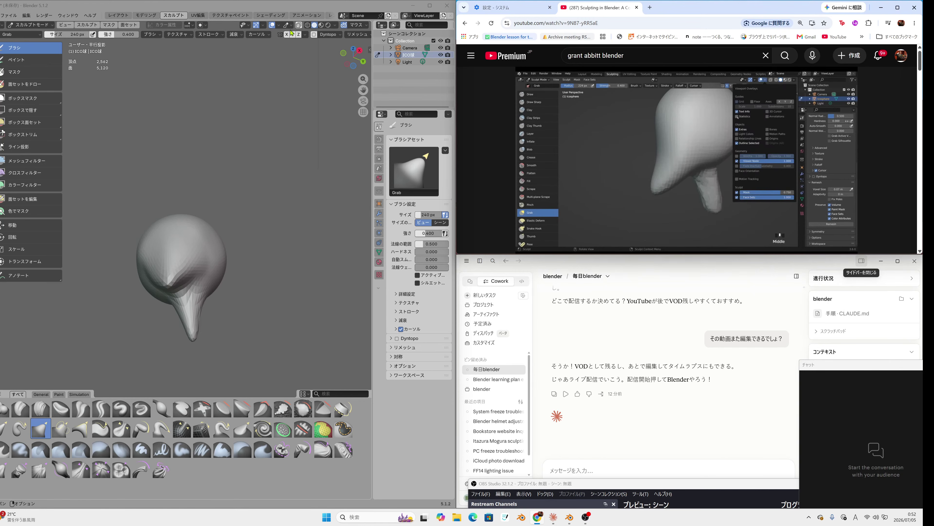
Step: Open the viewport overlay options to compare the statistics setting, and resume the tutorial video
{"action": "left_click", "coordinate": [280, 26]}
{"action": "mouse_move", "coordinate": [291, 33]}
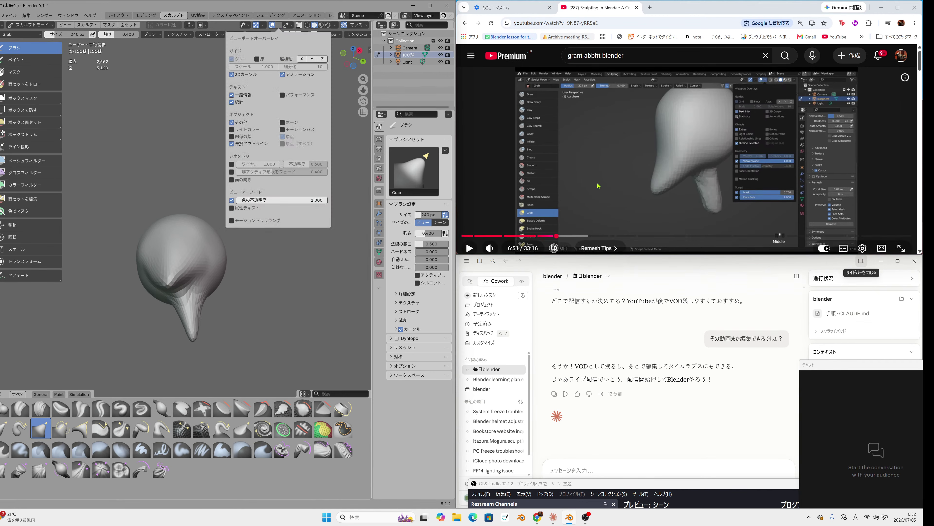
{"action": "left_click", "coordinate": [672, 168]}
{"action": "left_click", "coordinate": [673, 169]}
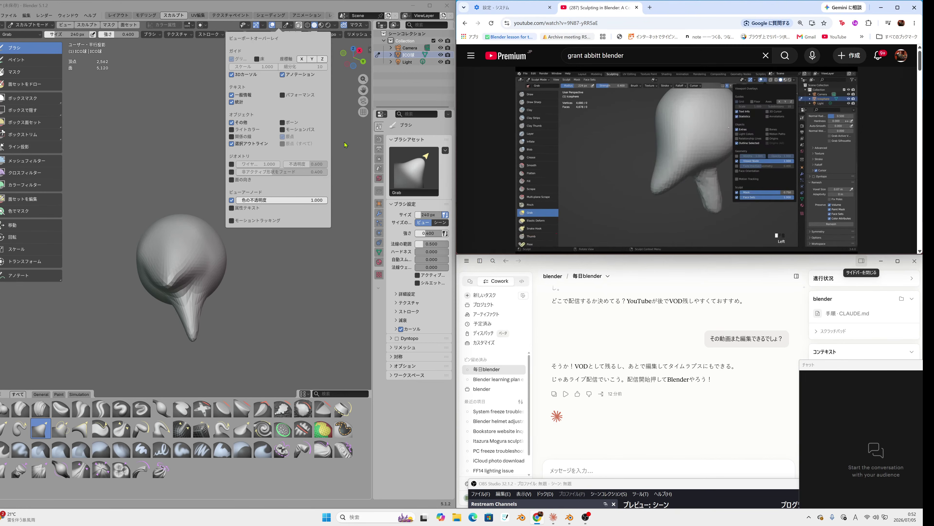
{"action": "left_click", "coordinate": [556, 105]}
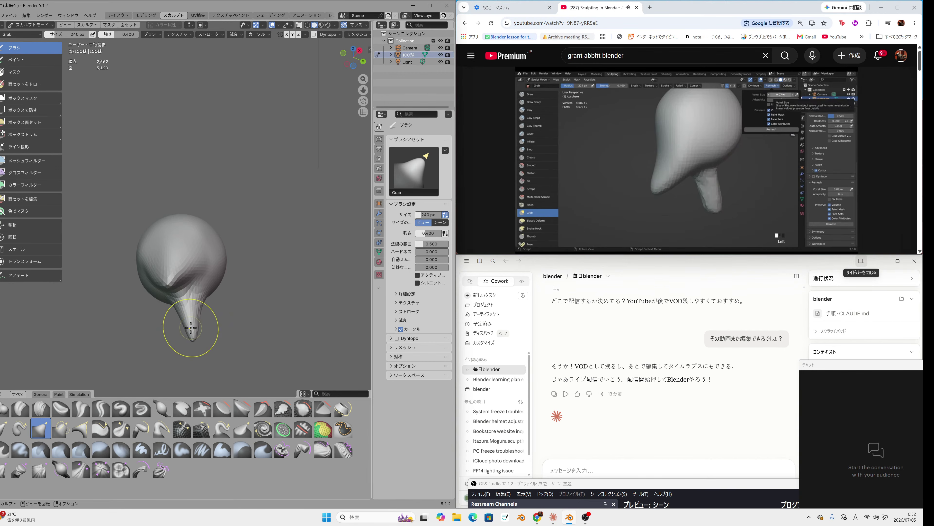
Step: Adjust the tip of the neck slightly downward with short Grab strokes
{"action": "mouse_move", "coordinate": [192, 330]}
{"action": "left_mouse_down"}
{"action": "mouse_move", "coordinate": [195, 343]}
{"action": "mouse_move", "coordinate": [193, 319]}
{"action": "mouse_move", "coordinate": [194, 334]}
{"action": "left_mouse_up"}
{"action": "mouse_move", "coordinate": [194, 333]}
{"action": "left_mouse_down"}
{"action": "mouse_move", "coordinate": [196, 344]}
{"action": "mouse_move", "coordinate": [197, 324]}
{"action": "mouse_move", "coordinate": [197, 343]}
{"action": "mouse_move", "coordinate": [192, 338]}
{"action": "left_mouse_up"}
{"action": "left_click_drag", "start_coordinate": [241, 315], "coordinate": [252, 305]}
{"action": "middle_click_drag", "start_coordinate": [252, 305], "coordinate": [256, 335]}
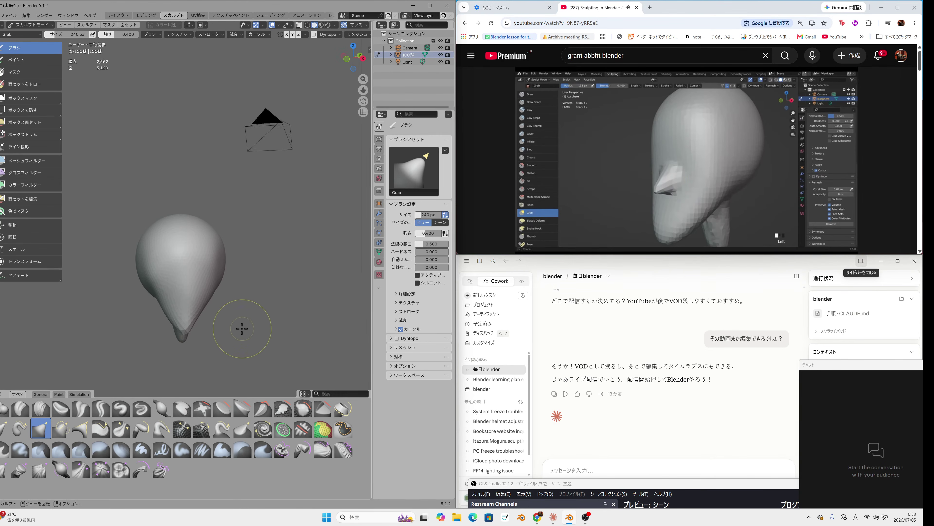
Step: Reduce the Grab brush size to 124 px, pull a pointed nose out of the face and push in its bridge
{"action": "key", "text": "f"}
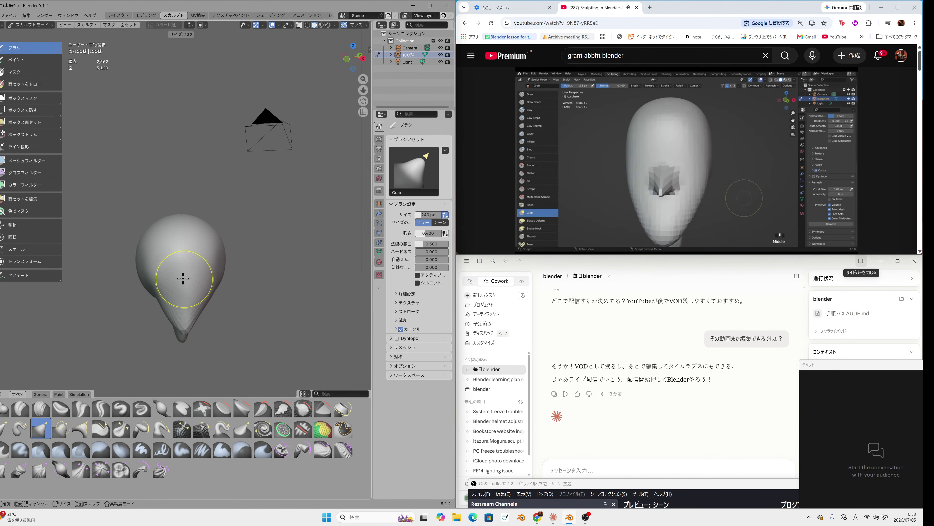
{"action": "left_click", "coordinate": [170, 269]}
{"action": "mouse_move", "coordinate": [333, 260]}
{"action": "middle_mouse_down"}
{"action": "mouse_move", "coordinate": [225, 282]}
{"action": "mouse_move", "coordinate": [182, 279]}
{"action": "mouse_move", "coordinate": [285, 275]}
{"action": "middle_mouse_up"}
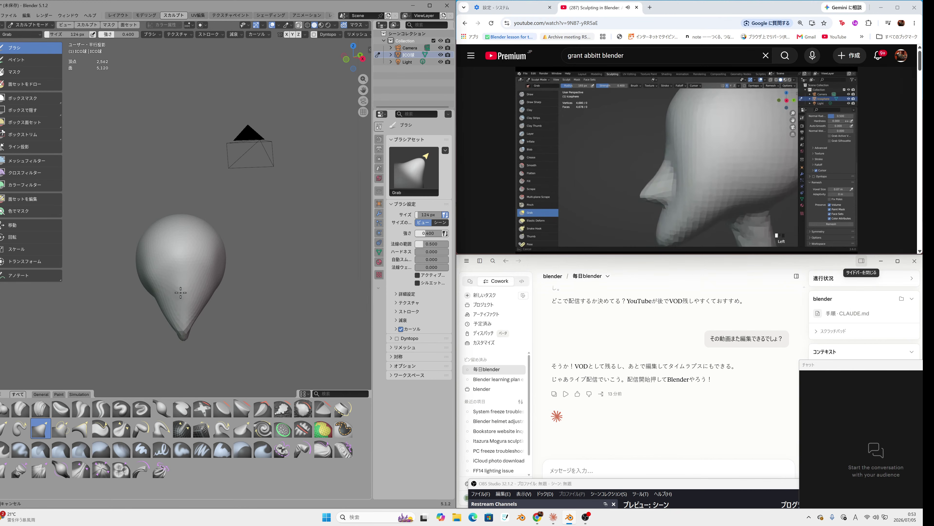
{"action": "middle_click_drag", "start_coordinate": [260, 276], "coordinate": [136, 285]}
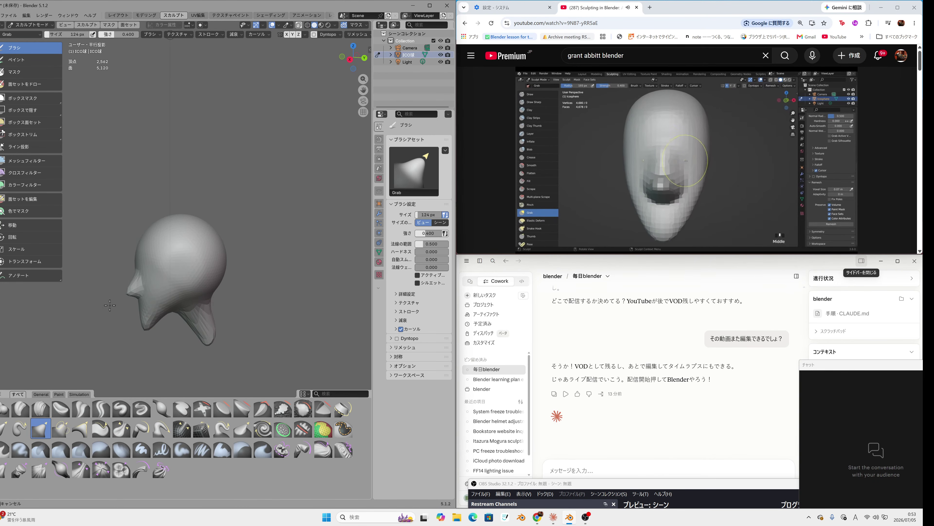
{"action": "mouse_move", "coordinate": [131, 315]}
{"action": "middle_mouse_down"}
{"action": "mouse_move", "coordinate": [233, 309]}
{"action": "mouse_move", "coordinate": [129, 305]}
{"action": "middle_mouse_up"}
{"action": "left_click_drag", "start_coordinate": [136, 298], "coordinate": [147, 295]}
Step: Widen the sides of the nose and refine its bridge with the Grab brush
{"action": "middle_click_drag", "start_coordinate": [210, 288], "coordinate": [195, 295]}
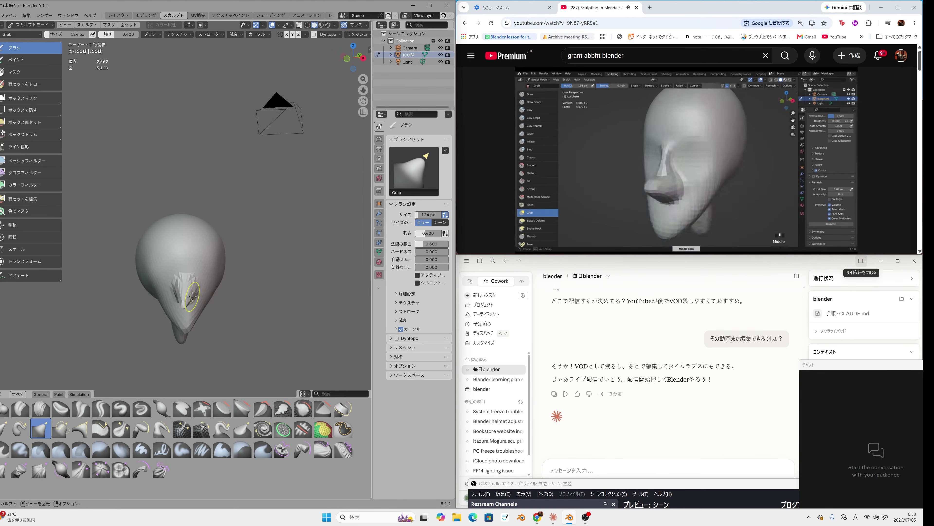
{"action": "left_click_drag", "start_coordinate": [175, 293], "coordinate": [163, 298]}
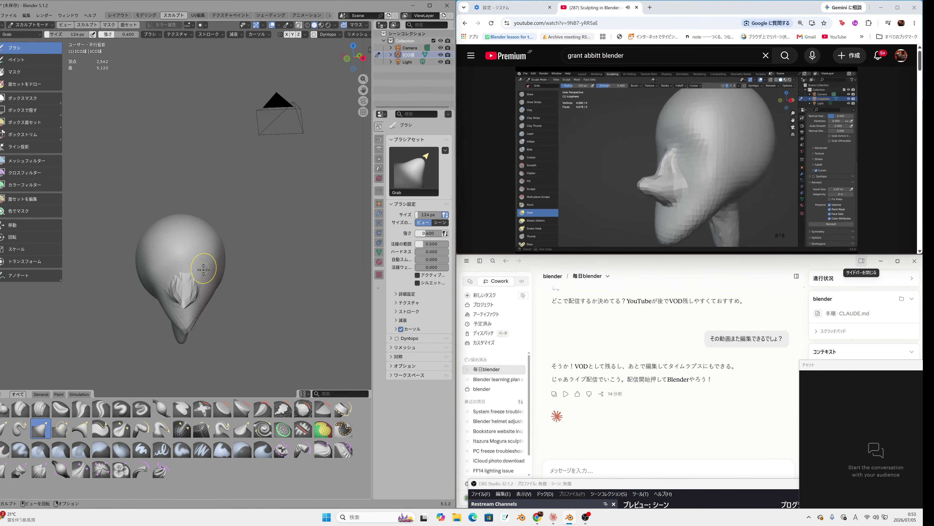
{"action": "left_click_drag", "start_coordinate": [186, 275], "coordinate": [184, 276]}
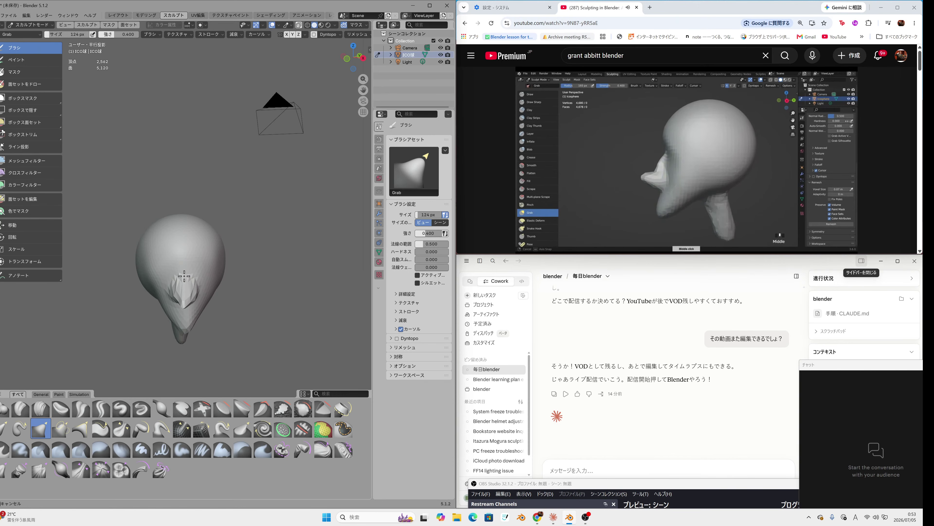
{"action": "middle_click_drag", "start_coordinate": [185, 272], "coordinate": [180, 262]}
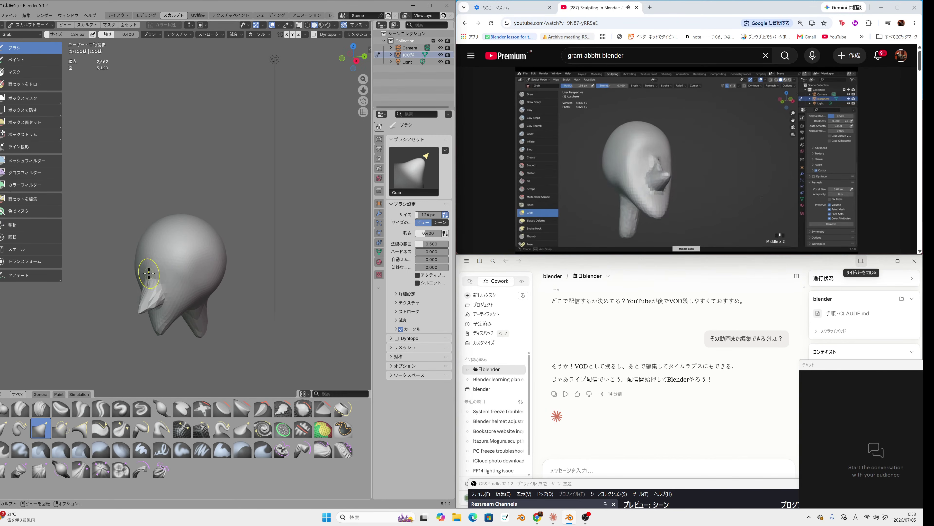
Step: Drag the nose downward and push in the area beside its bridge with short Grab strokes
{"action": "mouse_move", "coordinate": [156, 275]}
{"action": "left_mouse_down"}
{"action": "mouse_move", "coordinate": [138, 308]}
{"action": "mouse_move", "coordinate": [147, 306]}
{"action": "left_mouse_up"}
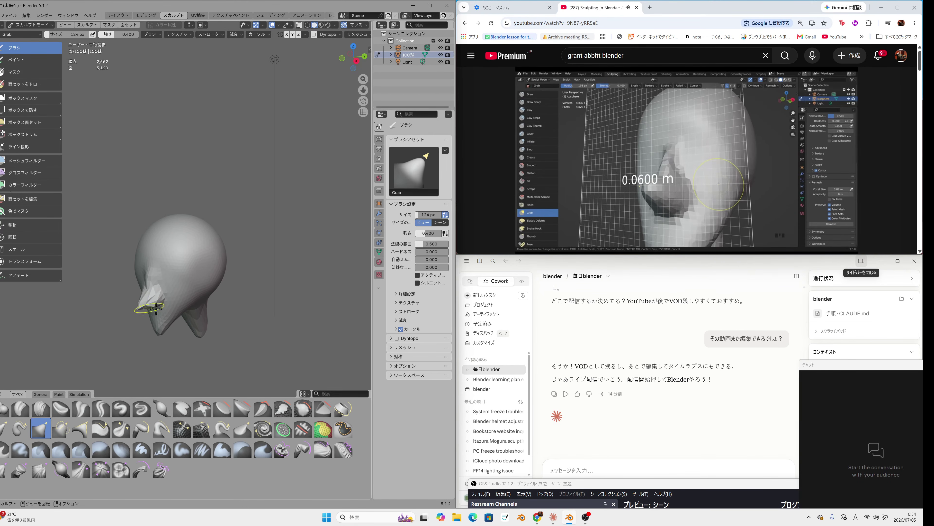
{"action": "middle_click_drag", "start_coordinate": [206, 311], "coordinate": [236, 301]}
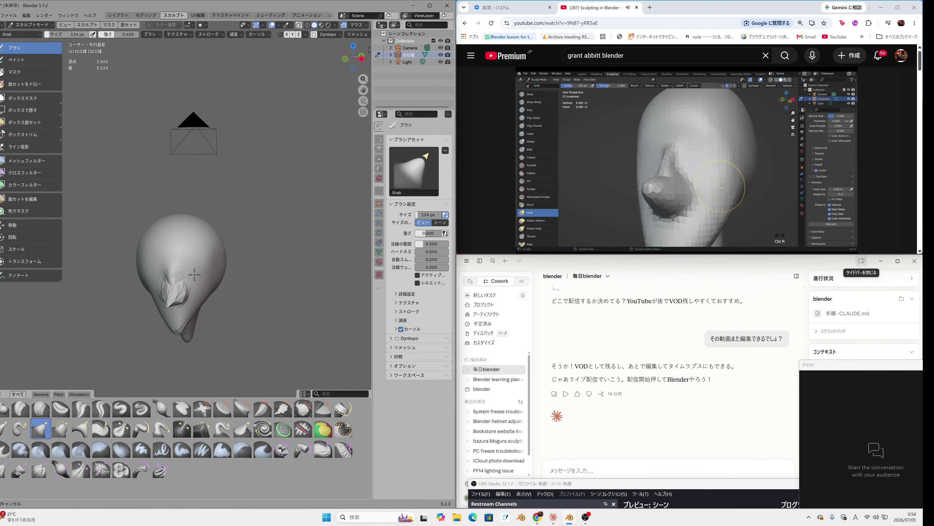
{"action": "left_click_drag", "start_coordinate": [155, 274], "coordinate": [162, 268]}
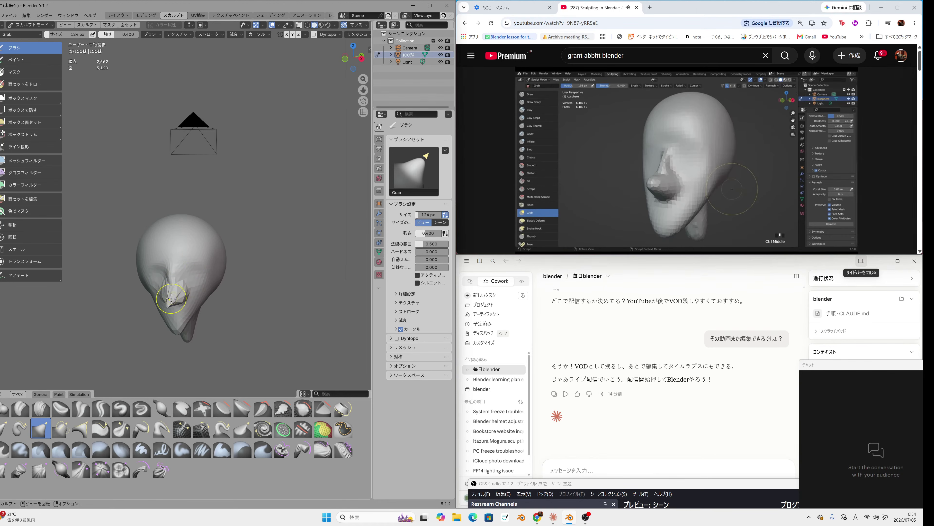
Step: Try remesh voxel sizes of about 0.038 m, 0.064 m and 0.074 m on the head
{"action": "key", "text": "r"}
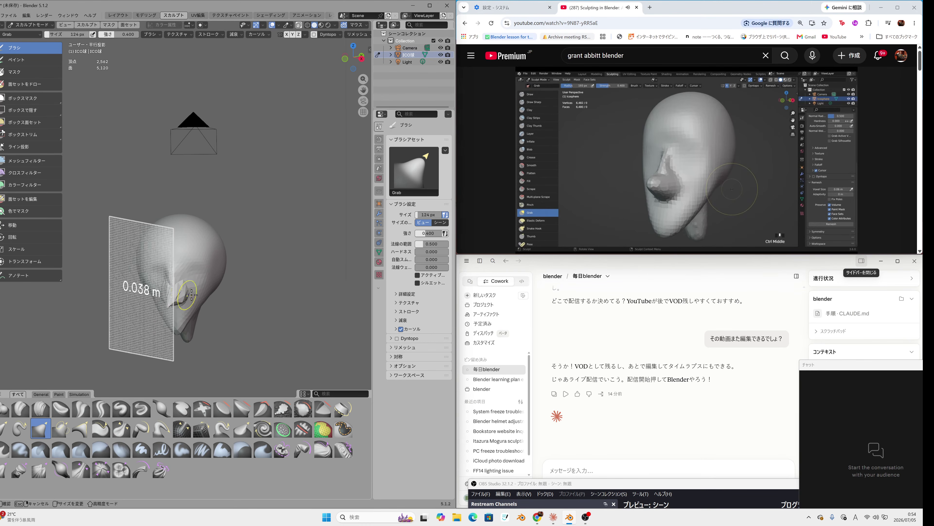
{"action": "left_click", "coordinate": [179, 297]}
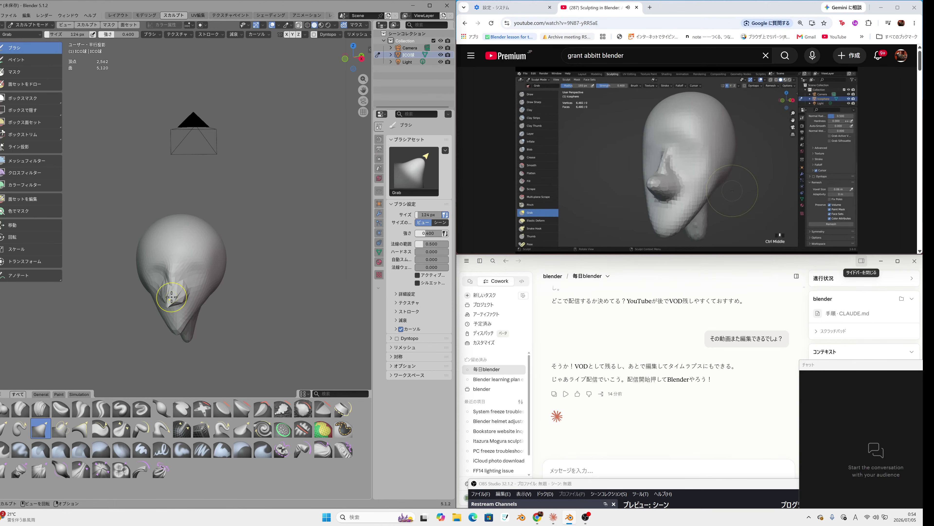
{"action": "key", "text": "r"}
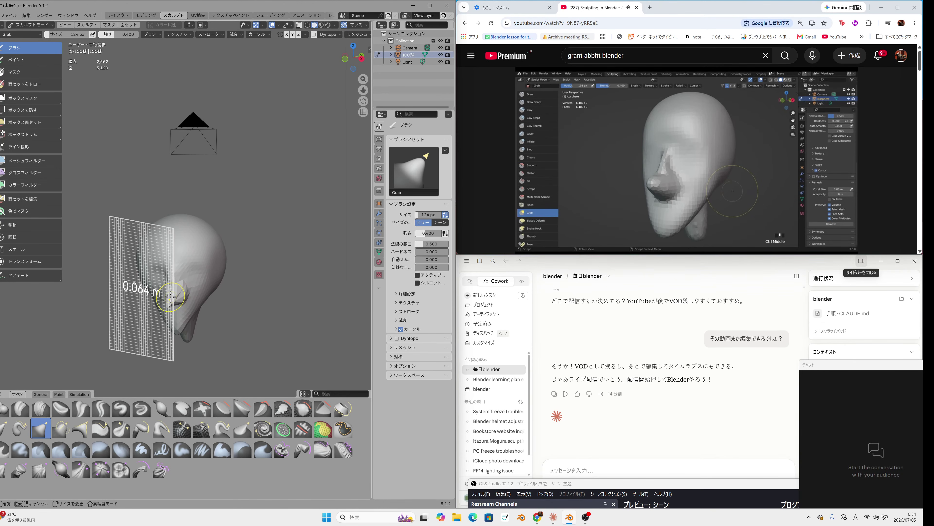
{"action": "left_click", "coordinate": [169, 299]}
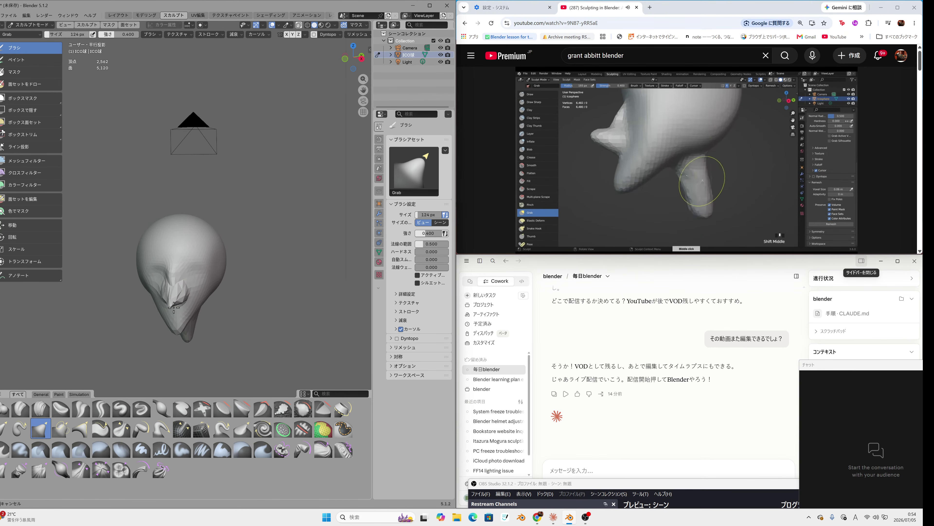
{"action": "middle_click_drag", "start_coordinate": [192, 299], "coordinate": [197, 292]}
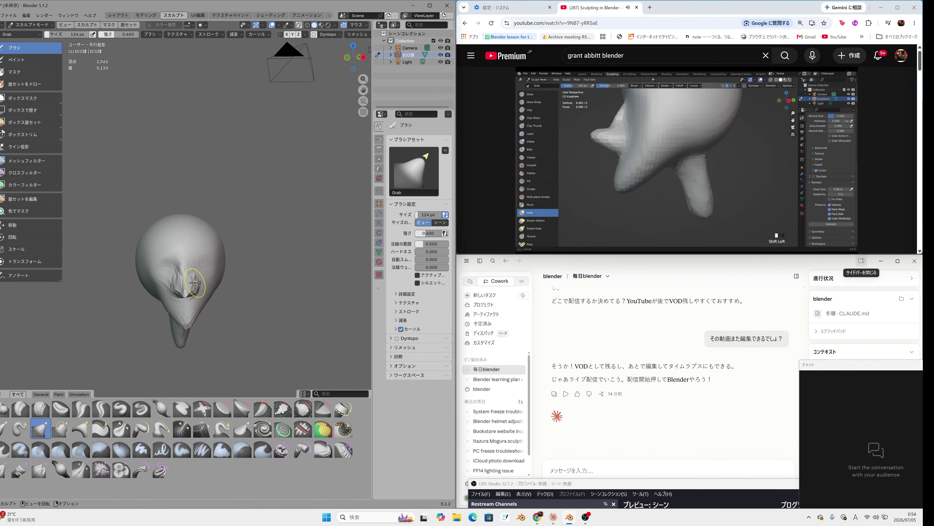
{"action": "key", "text": "r"}
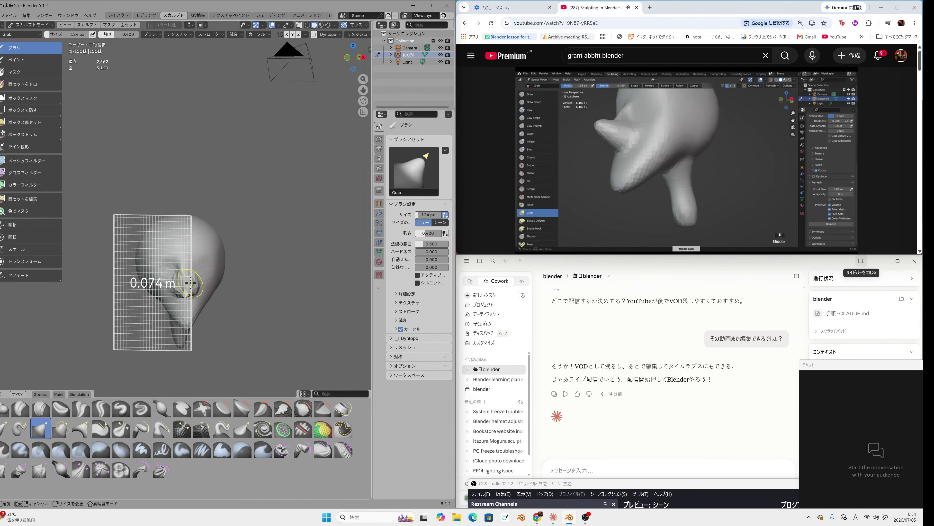
{"action": "left_click", "coordinate": [191, 283]}
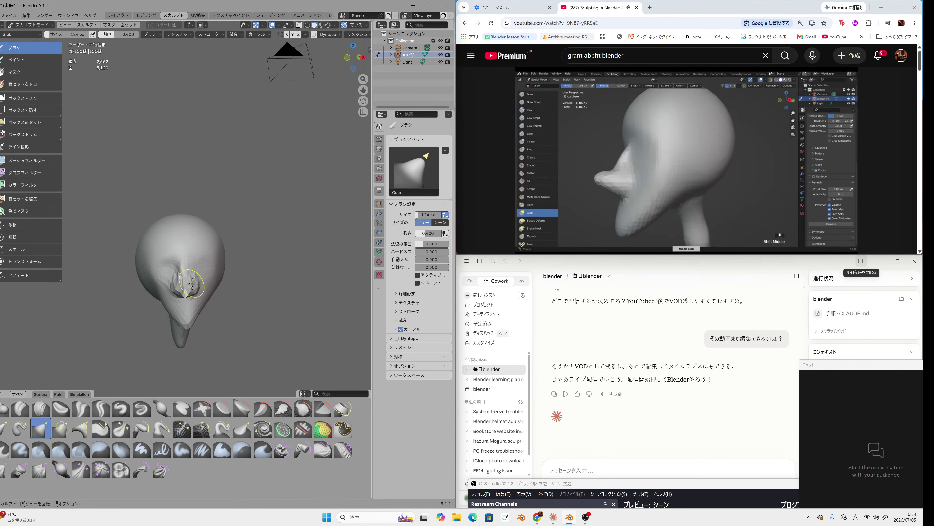
Step: Readjust the head's remesh voxel size, comparing grid densities such as 0.098 m and 0.020 m
{"action": "middle_click_drag", "start_coordinate": [250, 286], "coordinate": [246, 290]}
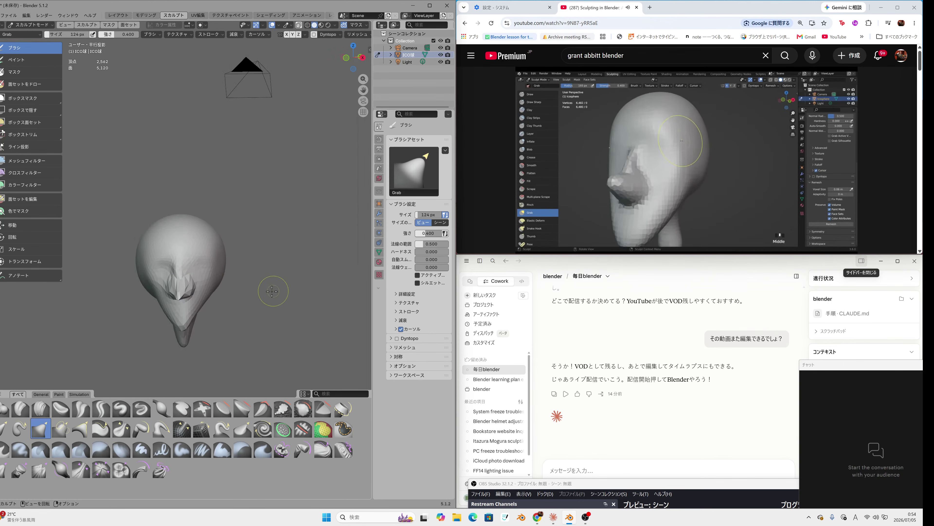
{"action": "key", "text": "r"}
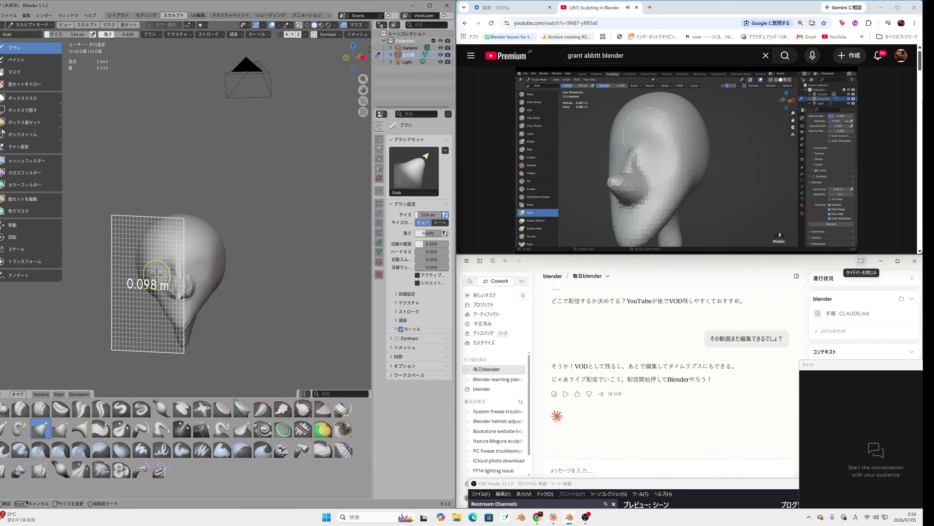
{"action": "left_click", "coordinate": [175, 284]}
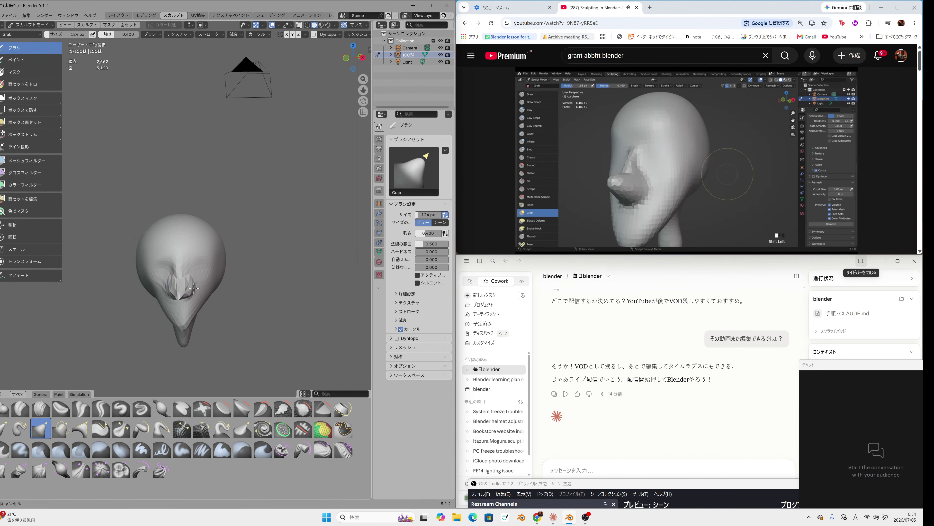
{"action": "key", "text": "r"}
{"action": "middle_click_drag", "start_coordinate": [203, 286], "coordinate": [175, 273]}
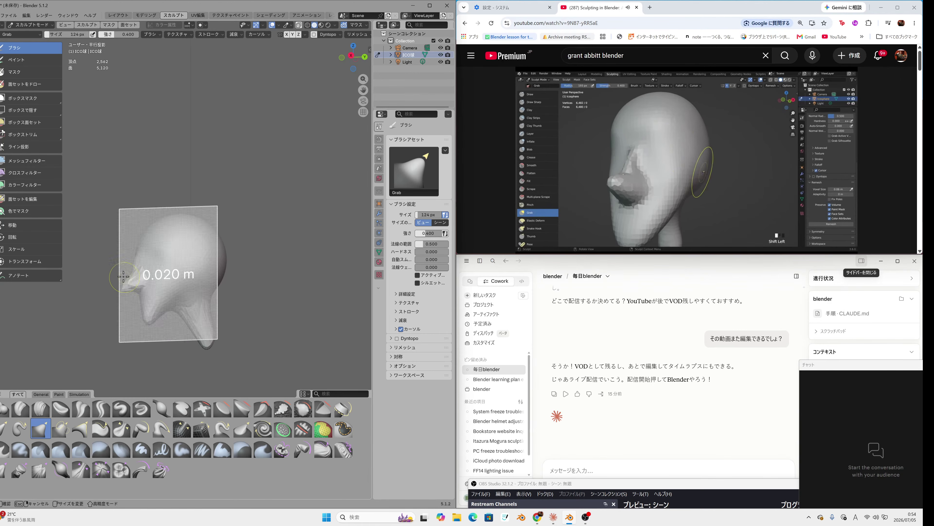
{"action": "left_click", "coordinate": [112, 270]}
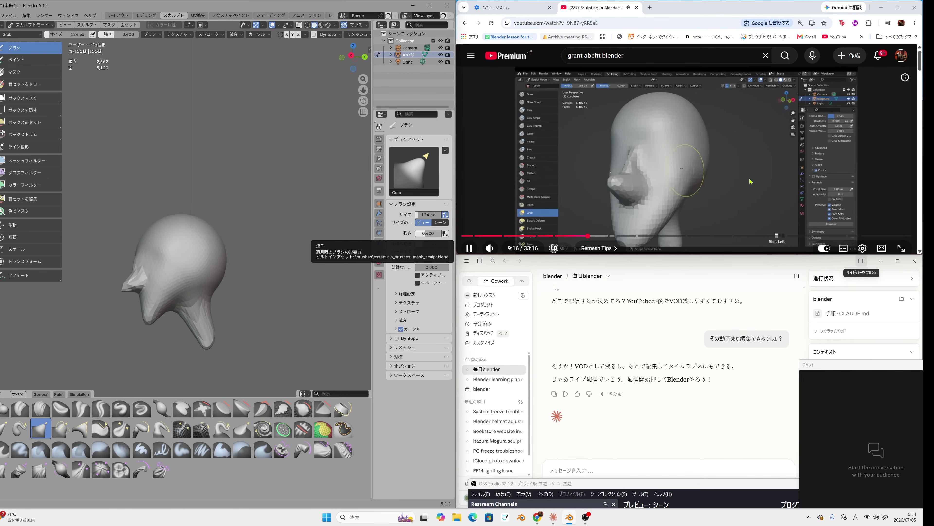
Step: Rewind the tutorial video to the Remesh Tips section and nudge the bridge of the nose with small Grab strokes
{"action": "left_click_drag", "start_coordinate": [587, 236], "coordinate": [574, 236]}
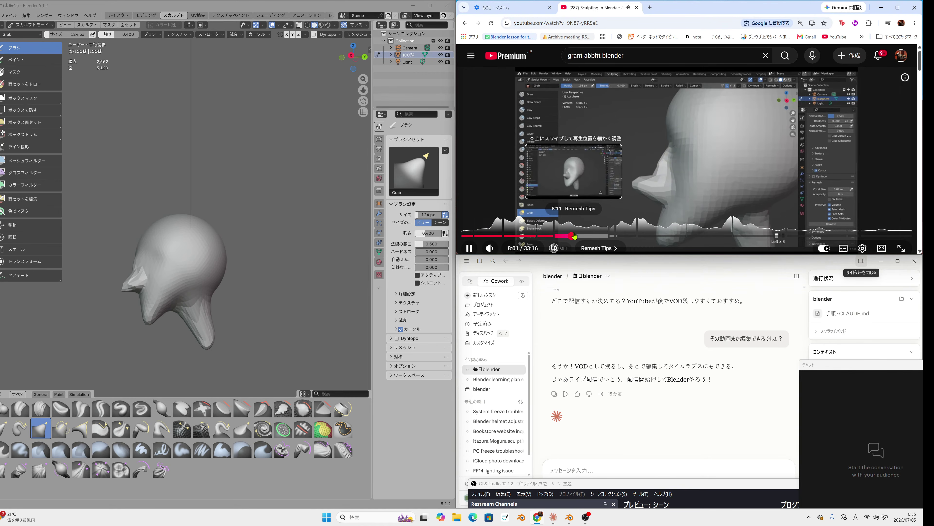
{"action": "left_click_drag", "start_coordinate": [139, 256], "coordinate": [135, 259]}
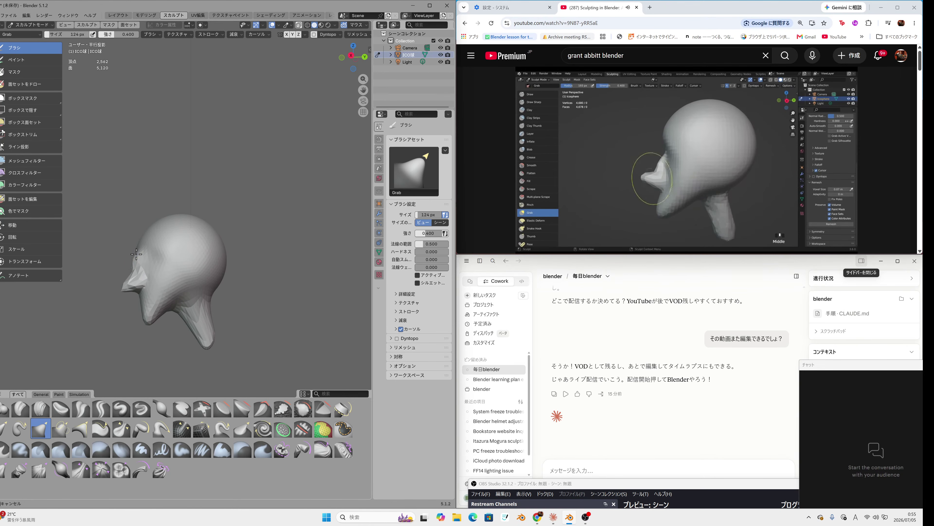
{"action": "left_click_drag", "start_coordinate": [133, 266], "coordinate": [133, 267]}
{"action": "left_click_drag", "start_coordinate": [135, 268], "coordinate": [132, 269]}
{"action": "middle_click_drag", "start_coordinate": [165, 275], "coordinate": [225, 286]}
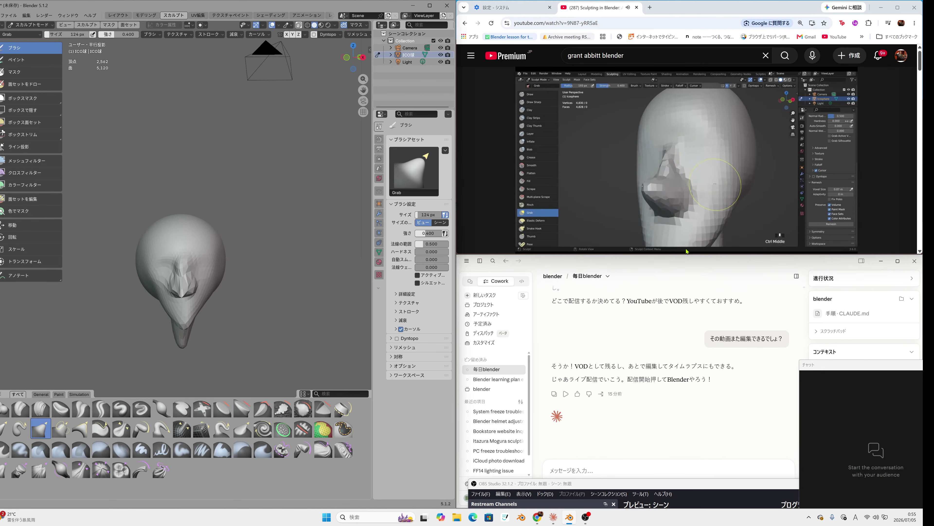
Step: Replay the remesh explanation in the tutorial video and pause it at about 8:15 to compare the nose shape
{"action": "mouse_move", "coordinate": [609, 203]}
{"action": "left_click_drag", "start_coordinate": [572, 236], "coordinate": [573, 239]}
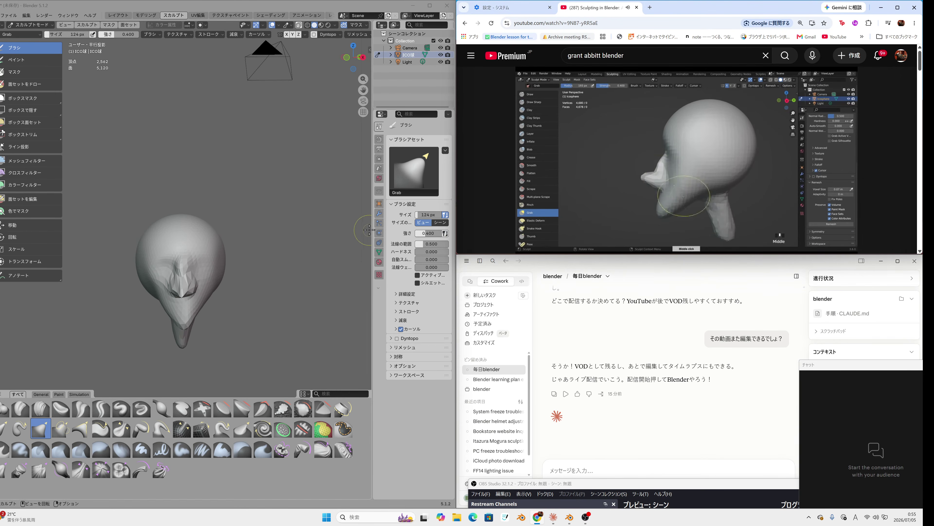
{"action": "left_click", "coordinate": [395, 232]}
{"action": "mouse_move", "coordinate": [358, 237]}
{"action": "middle_mouse_down"}
{"action": "mouse_move", "coordinate": [264, 284]}
{"action": "mouse_move", "coordinate": [288, 271]}
{"action": "middle_mouse_up"}
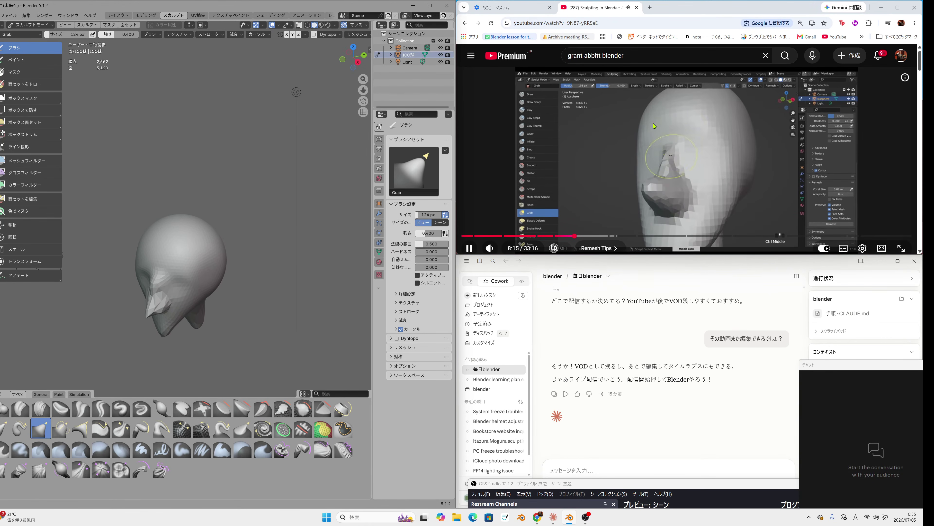
{"action": "key", "text": "XF86AudioPlay"}
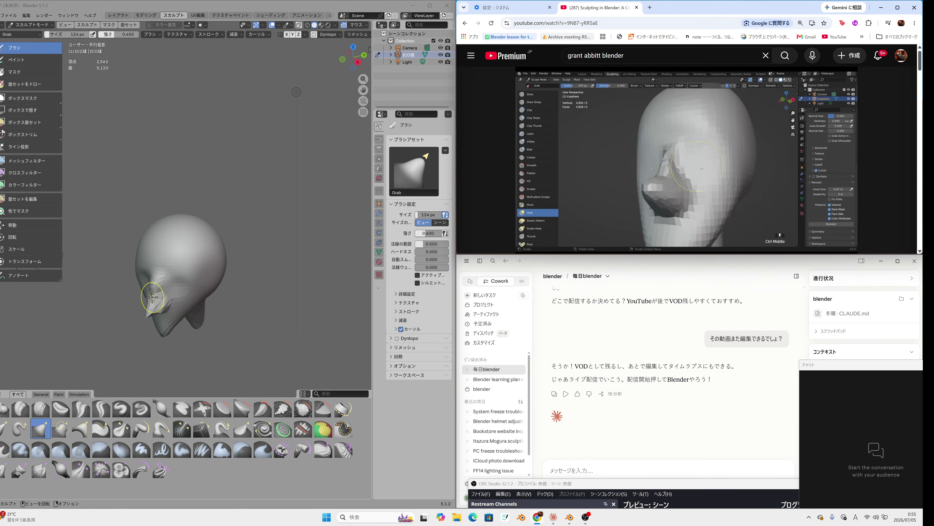
Step: Remesh the head after a small Grab stroke on the nose, and set the voxel size to 0.060 m
{"action": "left_click_drag", "start_coordinate": [151, 301], "coordinate": [150, 301]}
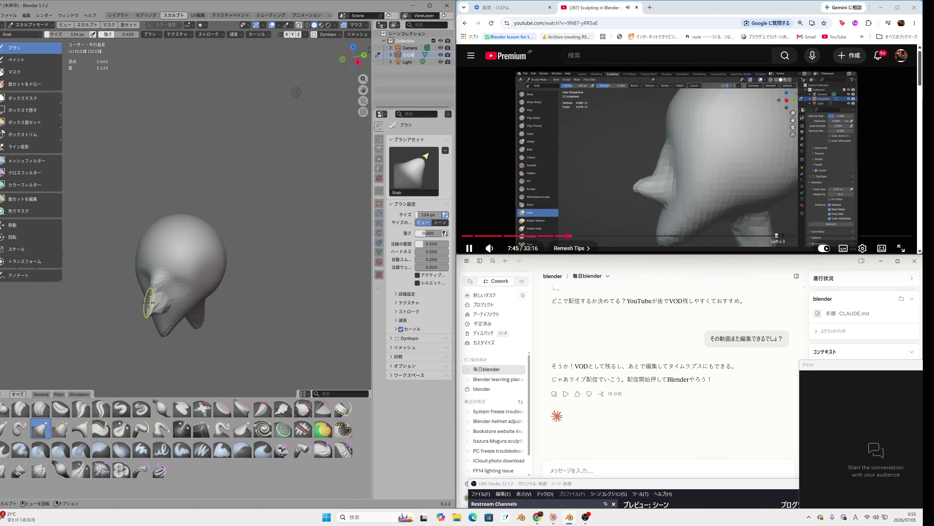
{"action": "key", "text": "ctrl+r"}
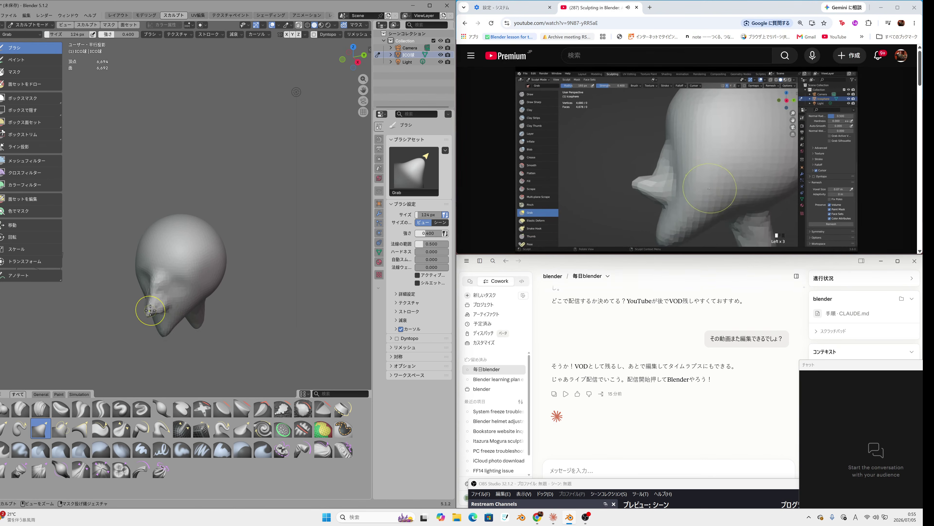
{"action": "key", "text": "r"}
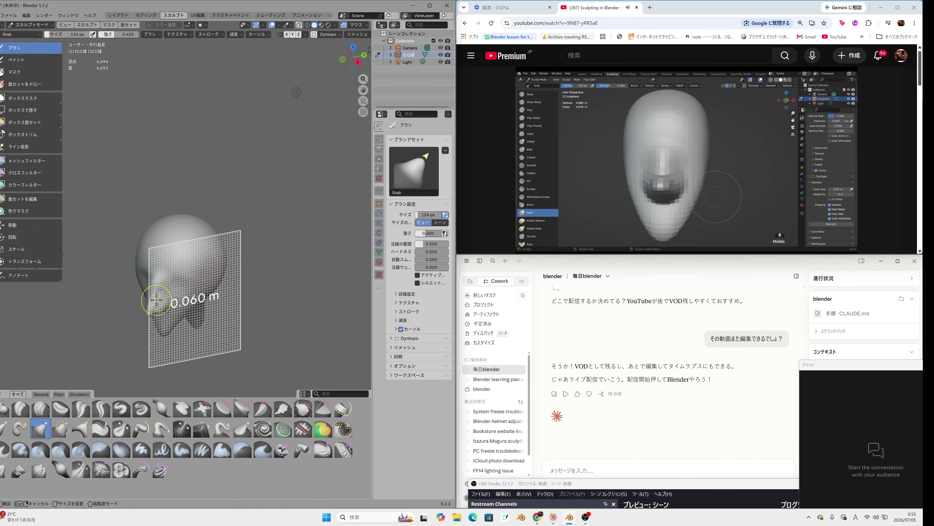
{"action": "left_click", "coordinate": [157, 300]}
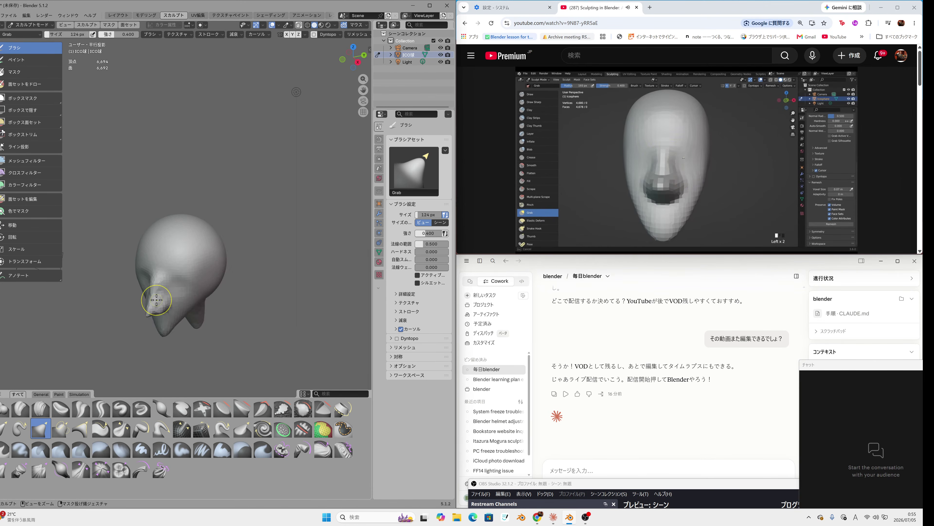
Step: Reshape the side and bridge of the nose with the Grab brush, remeshing the head between strokes
{"action": "mouse_move", "coordinate": [178, 289]}
{"action": "middle_mouse_down"}
{"action": "mouse_move", "coordinate": [196, 266]}
{"action": "mouse_move", "coordinate": [176, 291]}
{"action": "middle_mouse_up"}
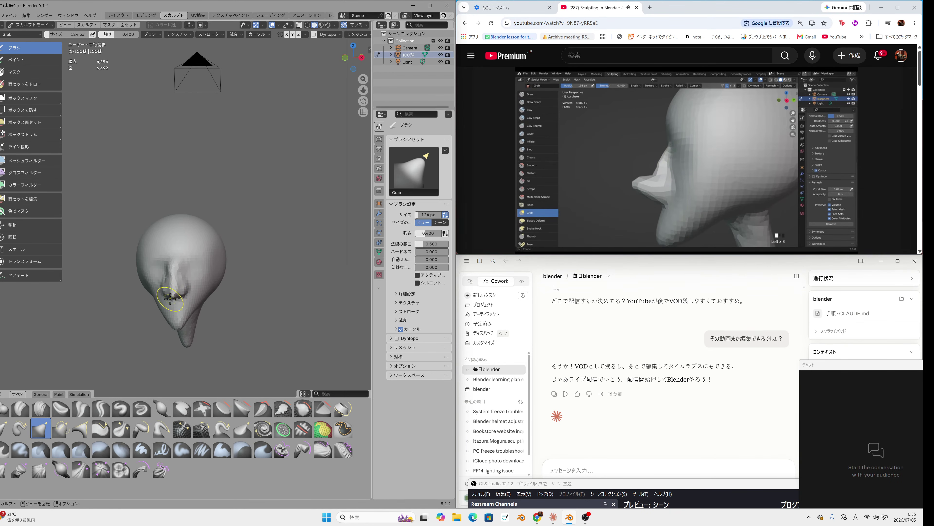
{"action": "left_click_drag", "start_coordinate": [171, 298], "coordinate": [157, 274]}
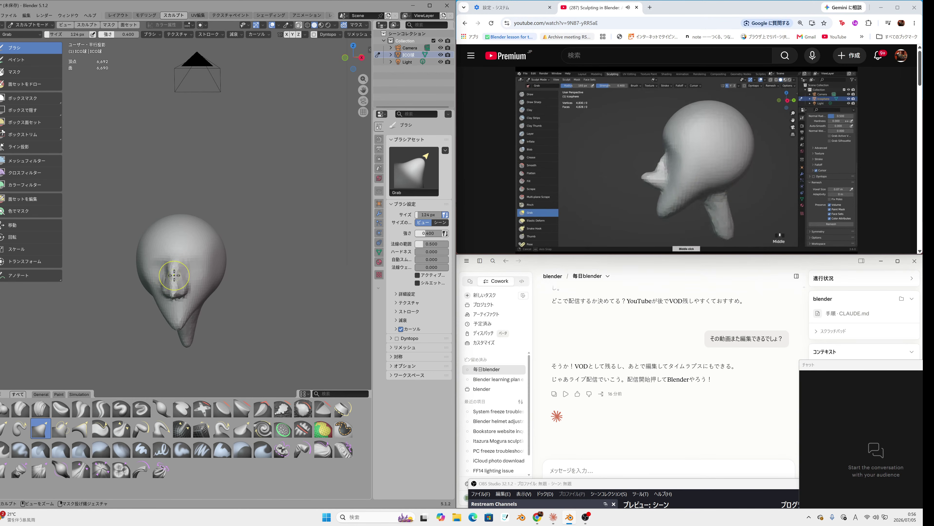
{"action": "middle_click_drag", "start_coordinate": [250, 273], "coordinate": [209, 277]}
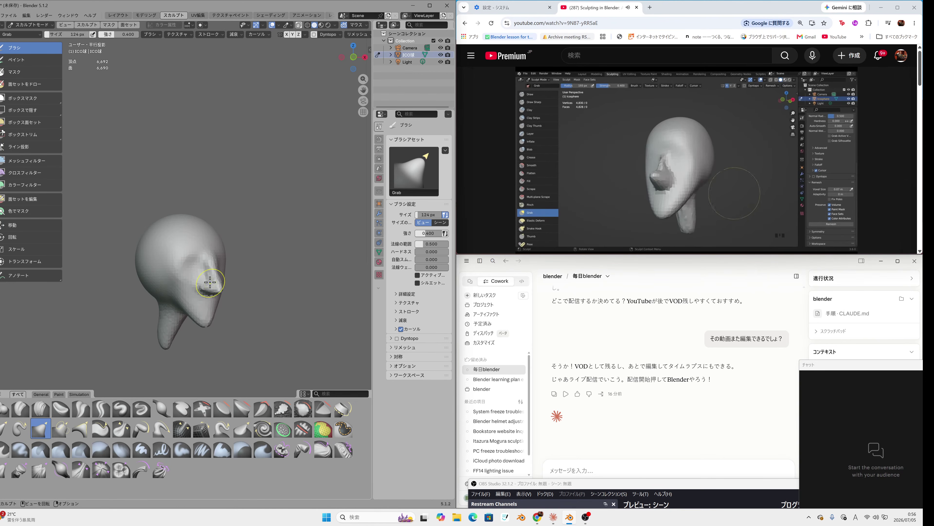
{"action": "middle_click_drag", "start_coordinate": [204, 273], "coordinate": [198, 278]}
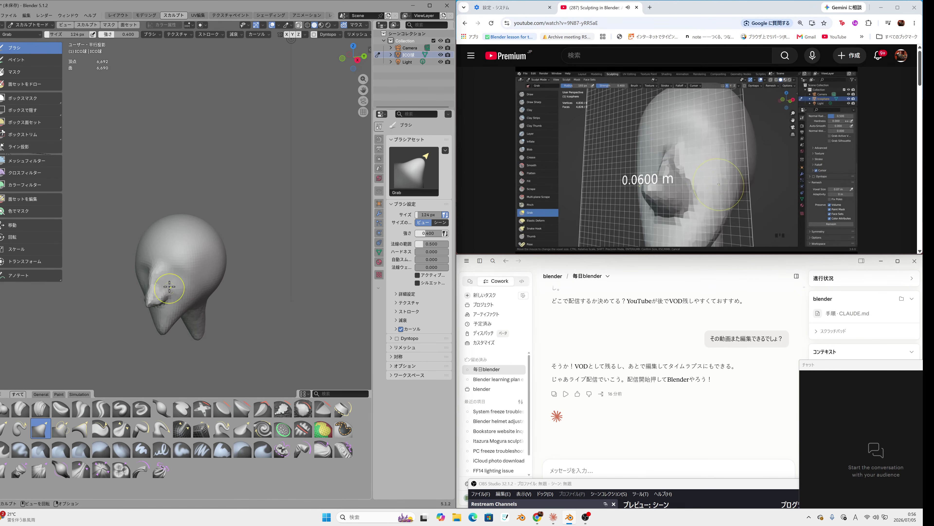
{"action": "mouse_move", "coordinate": [175, 289]}
{"action": "middle_mouse_down"}
{"action": "mouse_move", "coordinate": [222, 284]}
{"action": "mouse_move", "coordinate": [175, 294]}
{"action": "middle_mouse_up"}
{"action": "left_click_drag", "start_coordinate": [174, 293], "coordinate": [178, 291]}
{"action": "middle_click_drag", "start_coordinate": [266, 295], "coordinate": [157, 286]}
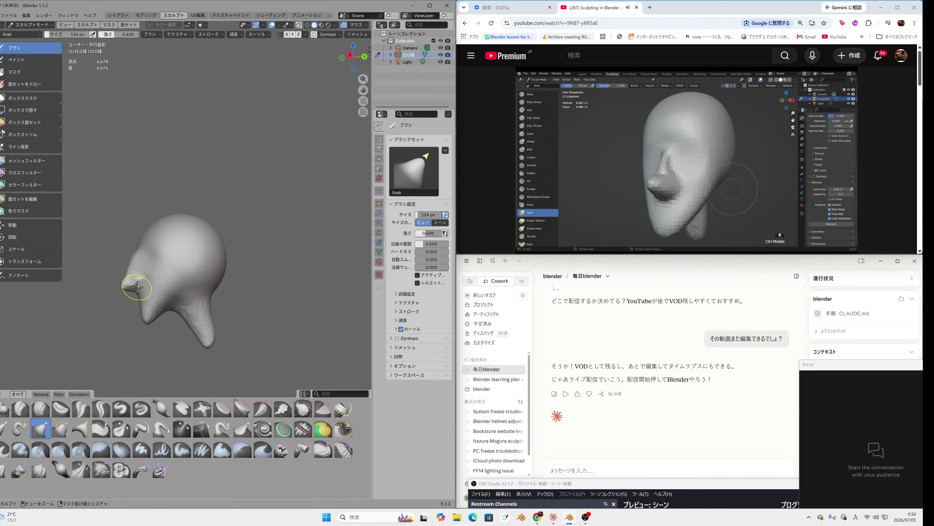
Step: Refine the nostril area with Grab strokes from several angles and lift the nose tip in side view
{"action": "middle_click_drag", "start_coordinate": [137, 288], "coordinate": [261, 283]}
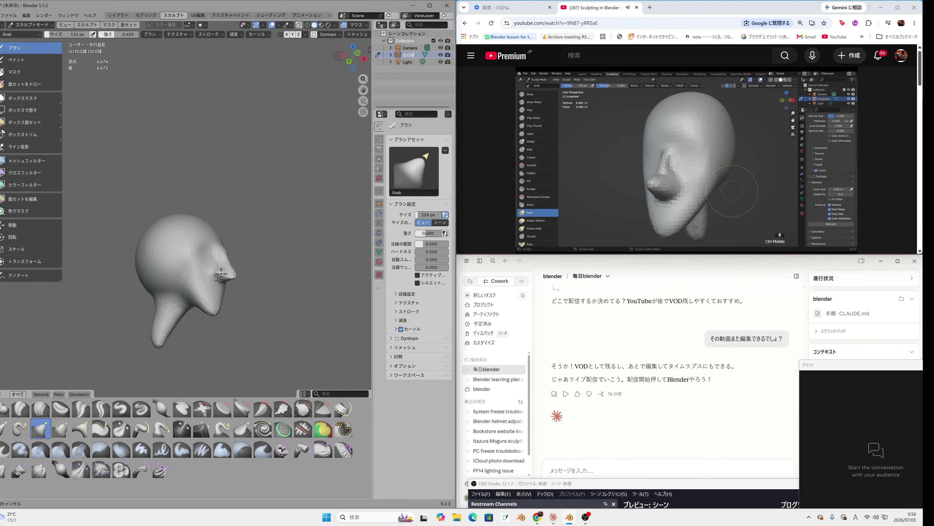
{"action": "left_click_drag", "start_coordinate": [223, 272], "coordinate": [228, 271]}
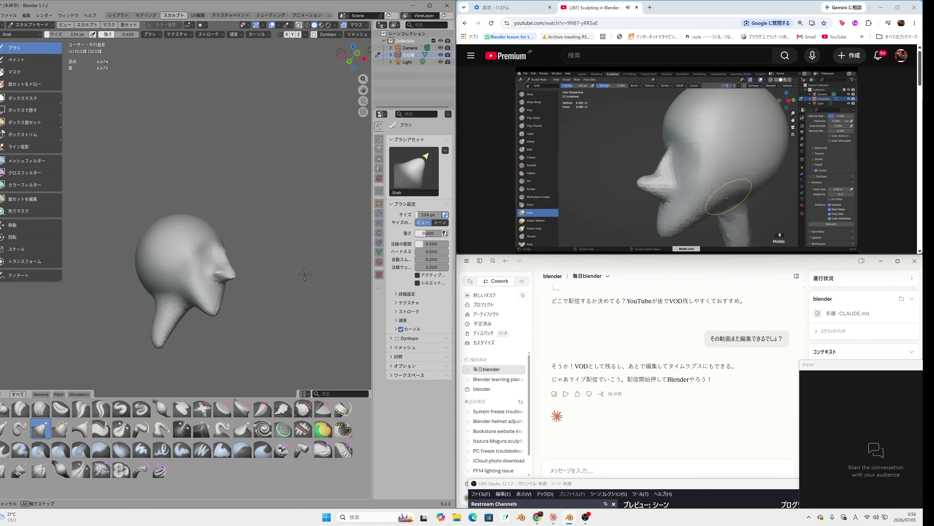
{"action": "middle_click_drag", "start_coordinate": [306, 273], "coordinate": [276, 284]}
{"action": "left_click_drag", "start_coordinate": [217, 275], "coordinate": [215, 277]}
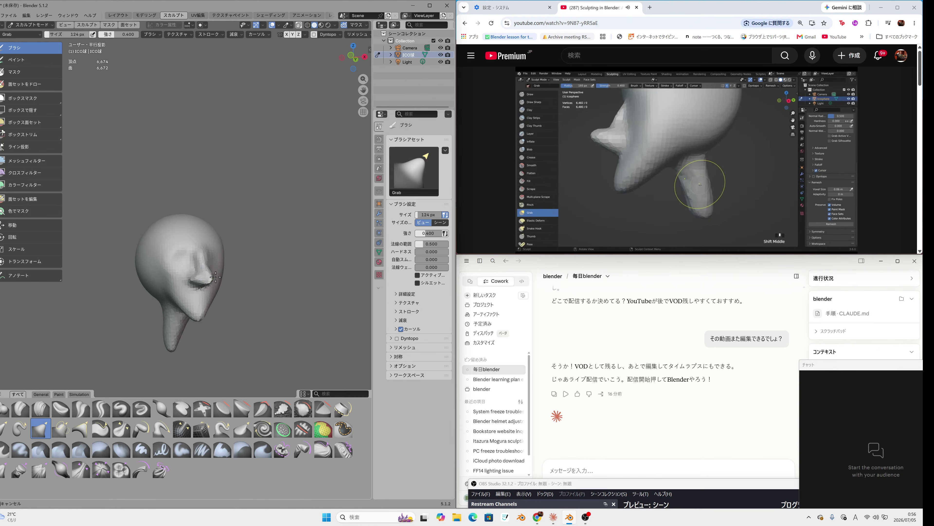
{"action": "middle_click_drag", "start_coordinate": [227, 278], "coordinate": [211, 283]}
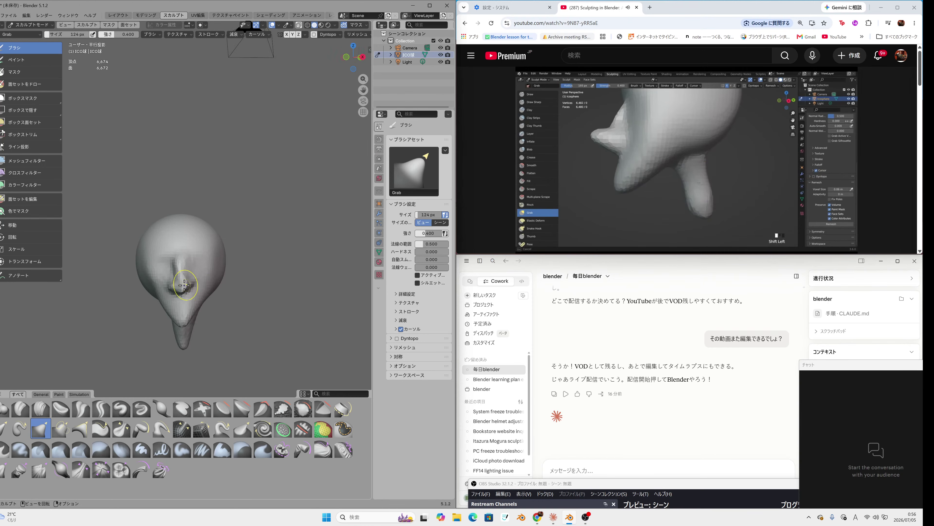
{"action": "mouse_move", "coordinate": [186, 285]}
{"action": "middle_mouse_down"}
{"action": "mouse_move", "coordinate": [209, 289]}
{"action": "mouse_move", "coordinate": [116, 288]}
{"action": "middle_mouse_up"}
{"action": "left_click_drag", "start_coordinate": [115, 289], "coordinate": [115, 283]}
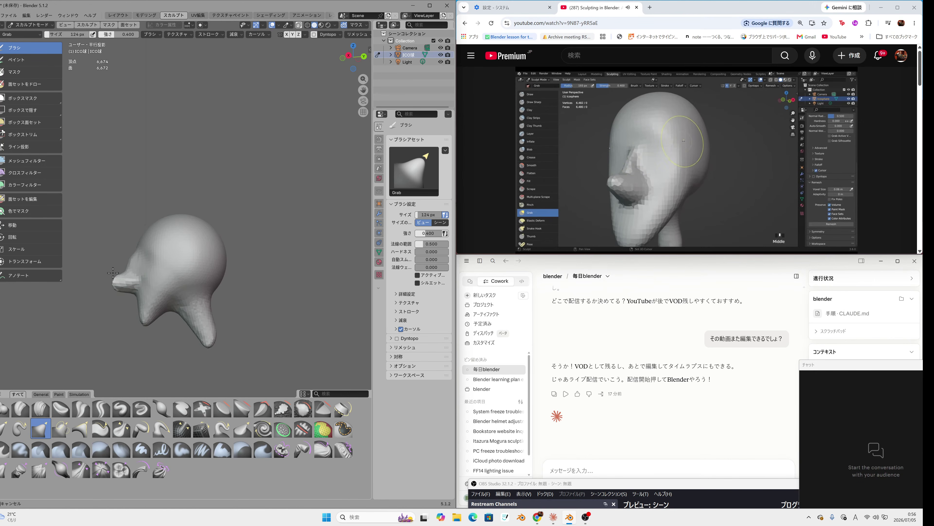
Step: Adjust the nose tip's profile with small Grab strokes in side view, remeshing the head and comparing it from other angles
{"action": "mouse_move", "coordinate": [154, 274]}
{"action": "middle_mouse_down"}
{"action": "mouse_move", "coordinate": [184, 259]}
{"action": "mouse_move", "coordinate": [219, 262]}
{"action": "mouse_move", "coordinate": [209, 291]}
{"action": "middle_mouse_up"}
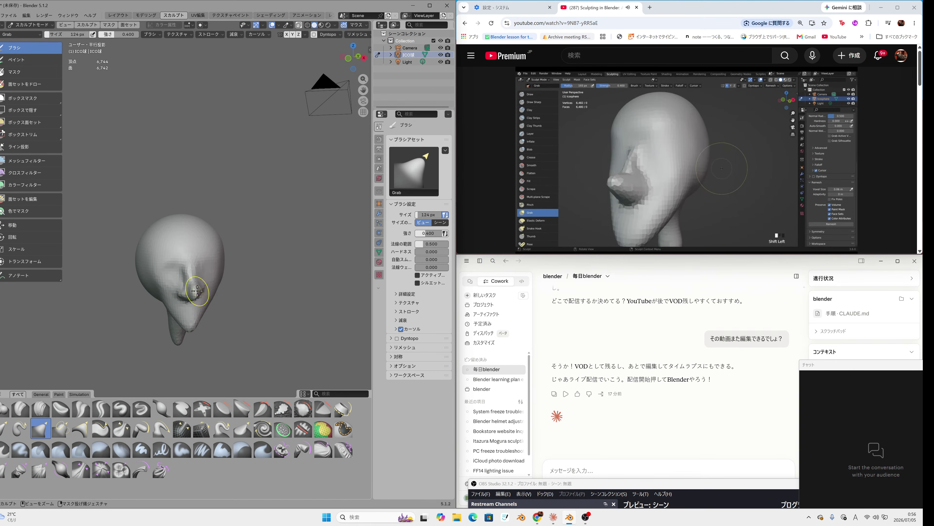
{"action": "middle_click_drag", "start_coordinate": [197, 291], "coordinate": [151, 281]}
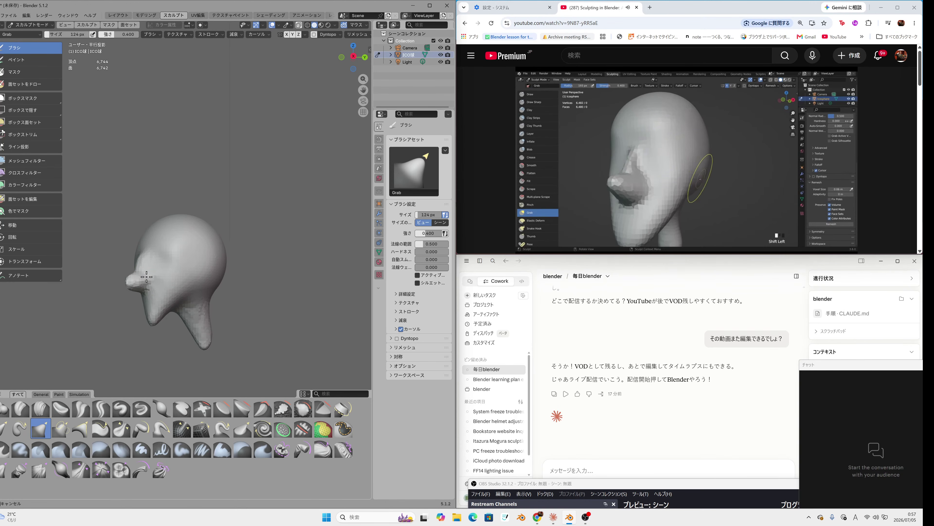
{"action": "middle_click_drag", "start_coordinate": [147, 273], "coordinate": [198, 286]}
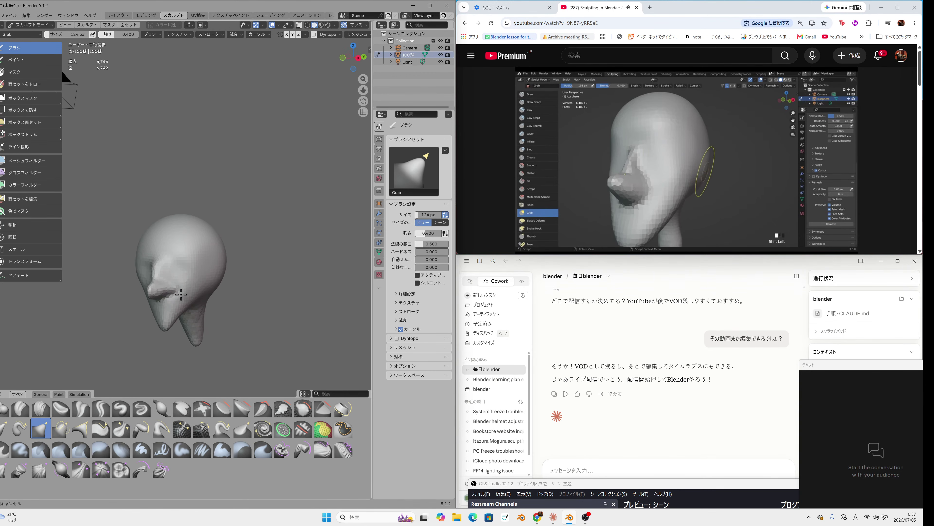
{"action": "middle_click_drag", "start_coordinate": [259, 286], "coordinate": [194, 274]}
{"action": "left_click_drag", "start_coordinate": [129, 283], "coordinate": [129, 286]}
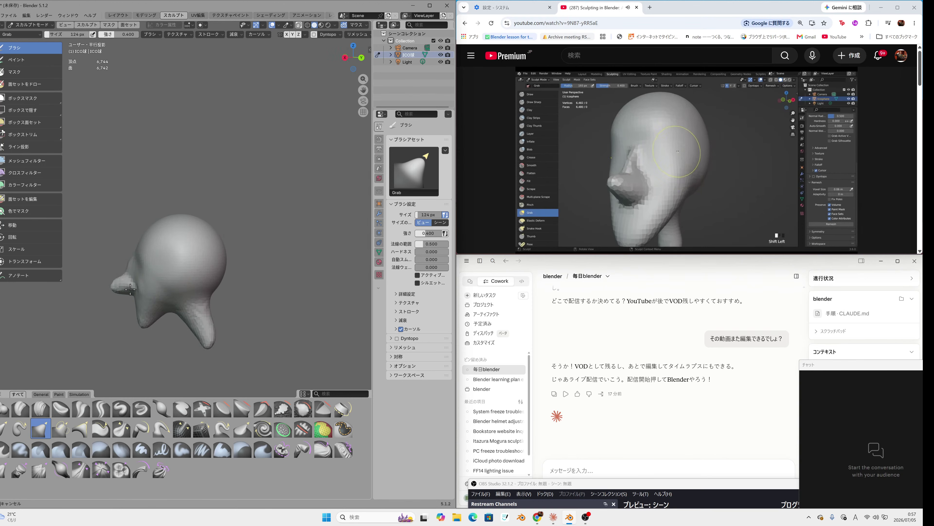
{"action": "left_click_drag", "start_coordinate": [119, 288], "coordinate": [122, 286]}
Step: Shape the area between the eye and cheek beside the nose with Grab strokes from the front, and remesh the head
{"action": "mouse_move", "coordinate": [162, 280]}
{"action": "middle_mouse_down"}
{"action": "mouse_move", "coordinate": [235, 284]}
{"action": "mouse_move", "coordinate": [205, 292]}
{"action": "middle_mouse_up"}
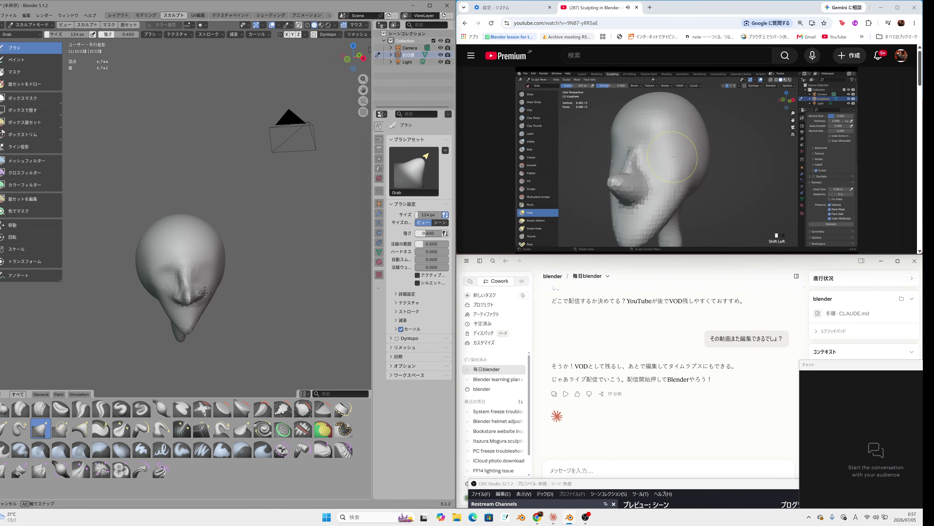
{"action": "left_click_drag", "start_coordinate": [204, 282], "coordinate": [199, 290]}
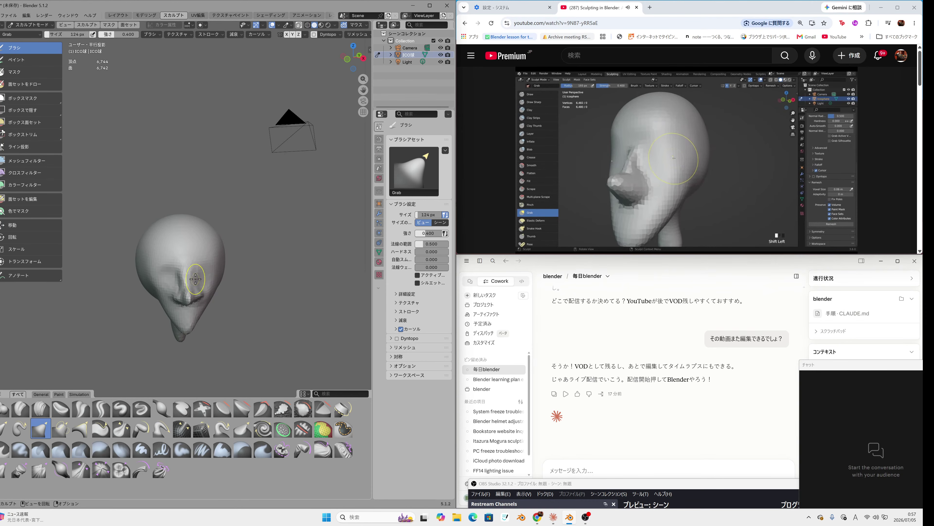
{"action": "mouse_move", "coordinate": [196, 274]}
{"action": "left_mouse_down"}
{"action": "mouse_move", "coordinate": [176, 274]}
{"action": "mouse_move", "coordinate": [179, 282]}
{"action": "mouse_move", "coordinate": [191, 274]}
{"action": "mouse_move", "coordinate": [176, 283]}
{"action": "mouse_move", "coordinate": [204, 291]}
{"action": "left_mouse_up"}
{"action": "mouse_move", "coordinate": [202, 276]}
{"action": "left_mouse_down"}
{"action": "mouse_move", "coordinate": [208, 295]}
{"action": "mouse_move", "coordinate": [181, 304]}
{"action": "left_mouse_up"}
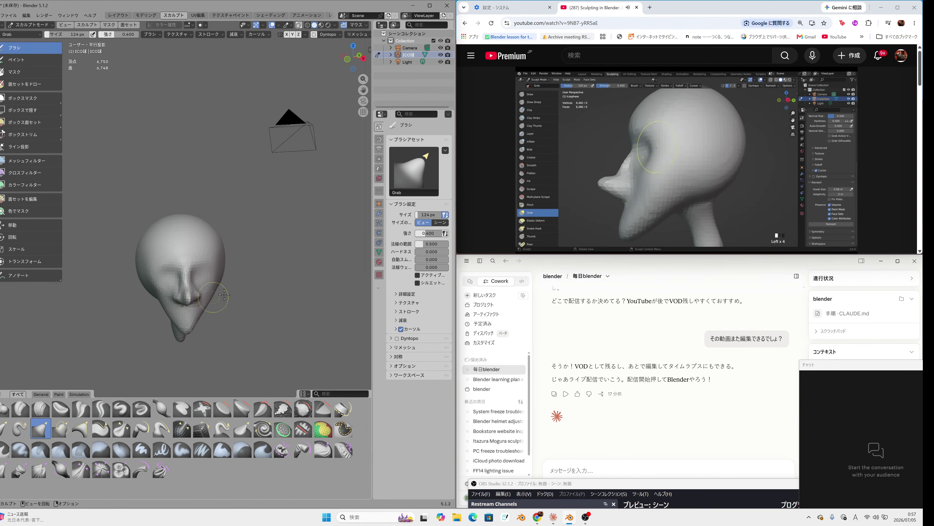
Step: Deepen the eye sockets with Grab strokes from side and three-quarter views
{"action": "mouse_move", "coordinate": [283, 287]}
{"action": "middle_mouse_down"}
{"action": "mouse_move", "coordinate": [221, 306]}
{"action": "mouse_move", "coordinate": [217, 279]}
{"action": "middle_mouse_up"}
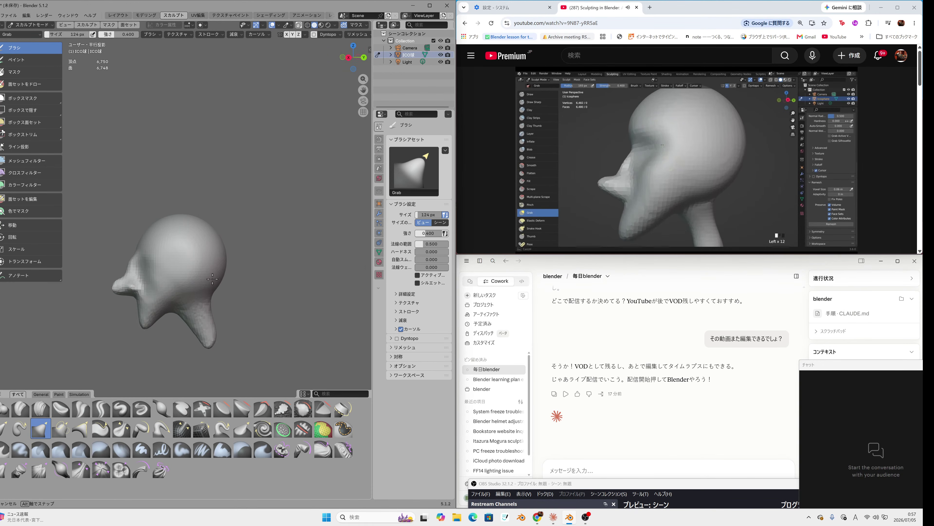
{"action": "left_click_drag", "start_coordinate": [149, 265], "coordinate": [149, 264]}
{"action": "left_click_drag", "start_coordinate": [149, 265], "coordinate": [151, 278]}
{"action": "mouse_move", "coordinate": [173, 278]}
{"action": "middle_mouse_down"}
{"action": "mouse_move", "coordinate": [248, 277]}
{"action": "mouse_move", "coordinate": [262, 266]}
{"action": "middle_mouse_up"}
{"action": "mouse_move", "coordinate": [205, 263]}
{"action": "left_mouse_down"}
{"action": "mouse_move", "coordinate": [195, 275]}
{"action": "mouse_move", "coordinate": [246, 287]}
{"action": "mouse_move", "coordinate": [221, 331]}
{"action": "mouse_move", "coordinate": [230, 320]}
{"action": "left_mouse_up"}
{"action": "mouse_move", "coordinate": [230, 320]}
{"action": "middle_mouse_down"}
{"action": "mouse_move", "coordinate": [253, 325]}
{"action": "mouse_move", "coordinate": [215, 320]}
{"action": "middle_mouse_up"}
{"action": "key", "text": "ctrl"}
{"action": "key", "text": "ctrl"}
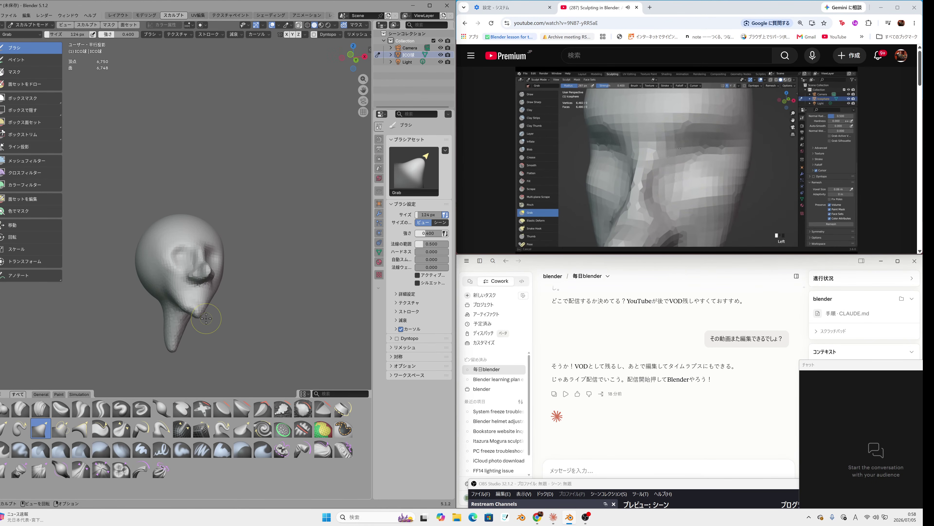
Step: Reshape the chin and jawline with short Grab strokes from the side and three-quarter views
{"action": "middle_click_drag", "start_coordinate": [206, 317], "coordinate": [304, 309]}
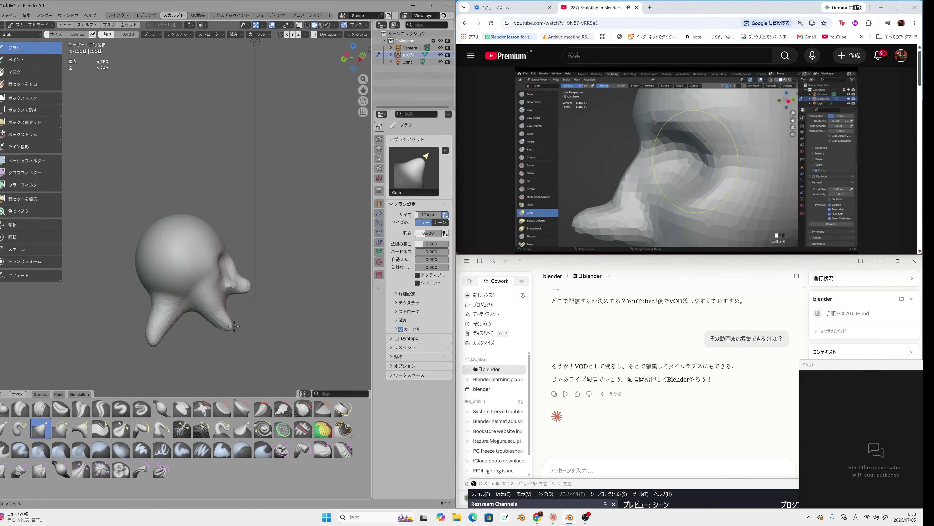
{"action": "middle_click_drag", "start_coordinate": [240, 326], "coordinate": [164, 318]}
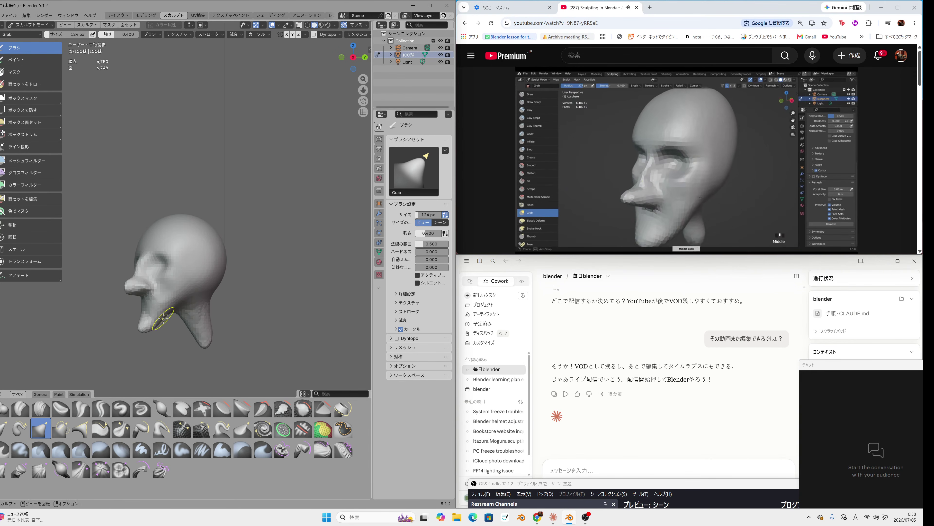
{"action": "left_click_drag", "start_coordinate": [155, 327], "coordinate": [155, 337]}
{"action": "mouse_move", "coordinate": [165, 323]}
{"action": "middle_mouse_down"}
{"action": "mouse_move", "coordinate": [153, 305]}
{"action": "mouse_move", "coordinate": [235, 302]}
{"action": "mouse_move", "coordinate": [193, 311]}
{"action": "middle_mouse_up"}
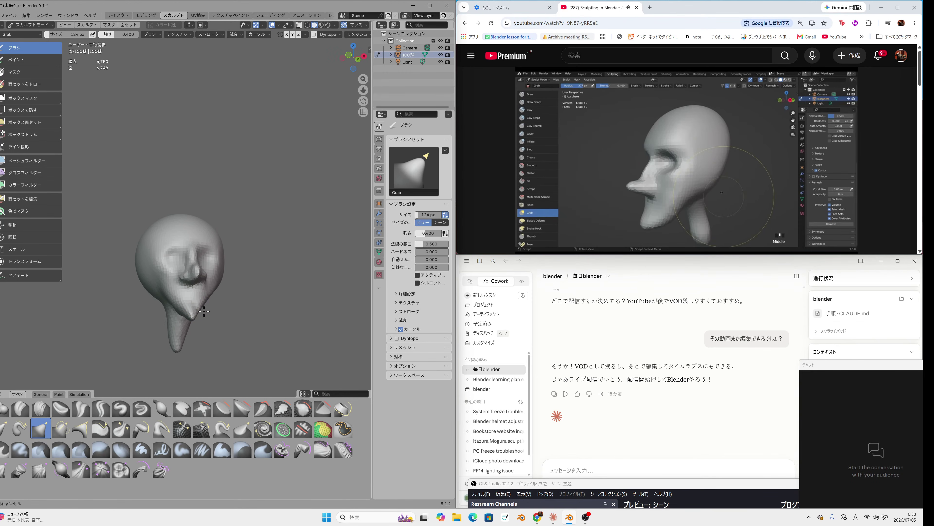
{"action": "left_click_drag", "start_coordinate": [193, 311], "coordinate": [196, 309]}
{"action": "left_click_drag", "start_coordinate": [195, 309], "coordinate": [200, 311]}
{"action": "middle_click_drag", "start_coordinate": [225, 311], "coordinate": [151, 323]}
{"action": "left_click_drag", "start_coordinate": [152, 324], "coordinate": [154, 321]}
{"action": "middle_click_drag", "start_coordinate": [155, 321], "coordinate": [172, 316]}
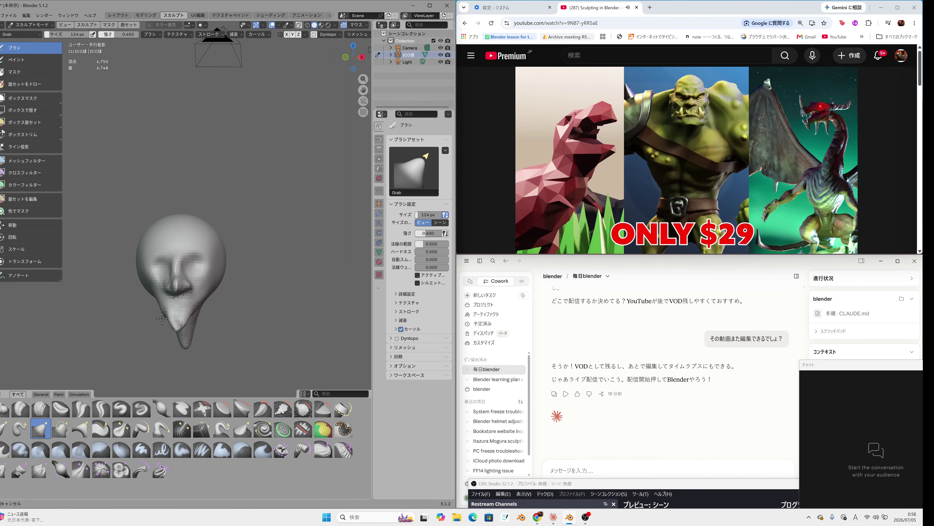
Step: Refine the chin tip and push the jaw underside with Grab strokes in front, side and rear views
{"action": "left_click_drag", "start_coordinate": [172, 327], "coordinate": [184, 326]}
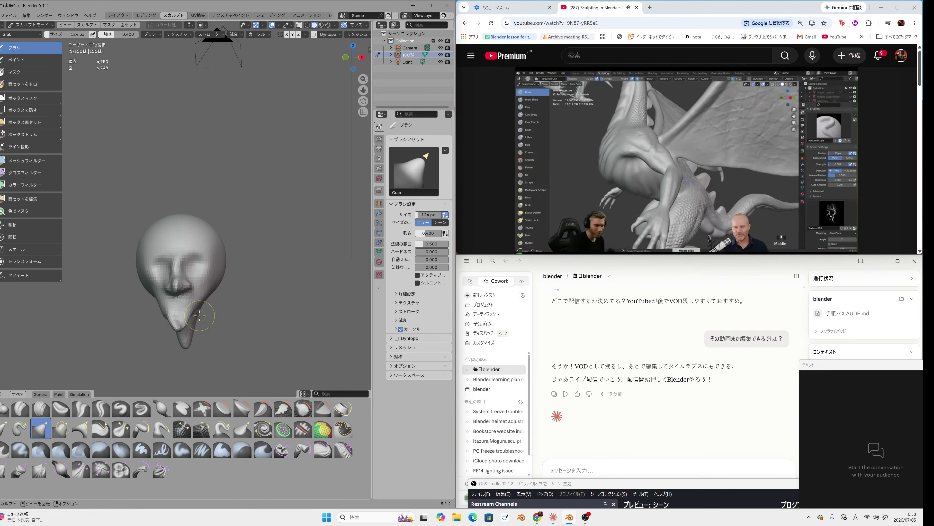
{"action": "left_click_drag", "start_coordinate": [176, 326], "coordinate": [175, 328]}
{"action": "middle_click_drag", "start_coordinate": [174, 328], "coordinate": [158, 320]}
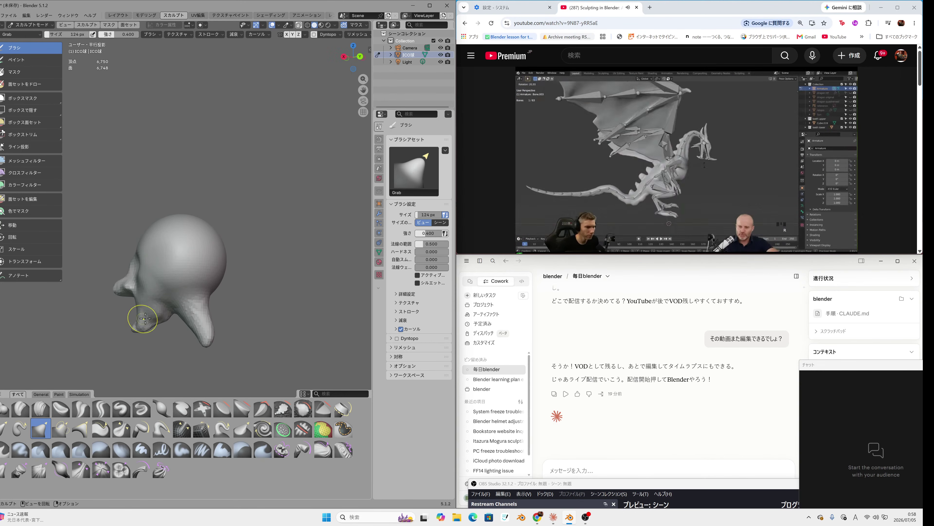
{"action": "left_click_drag", "start_coordinate": [158, 320], "coordinate": [142, 320]}
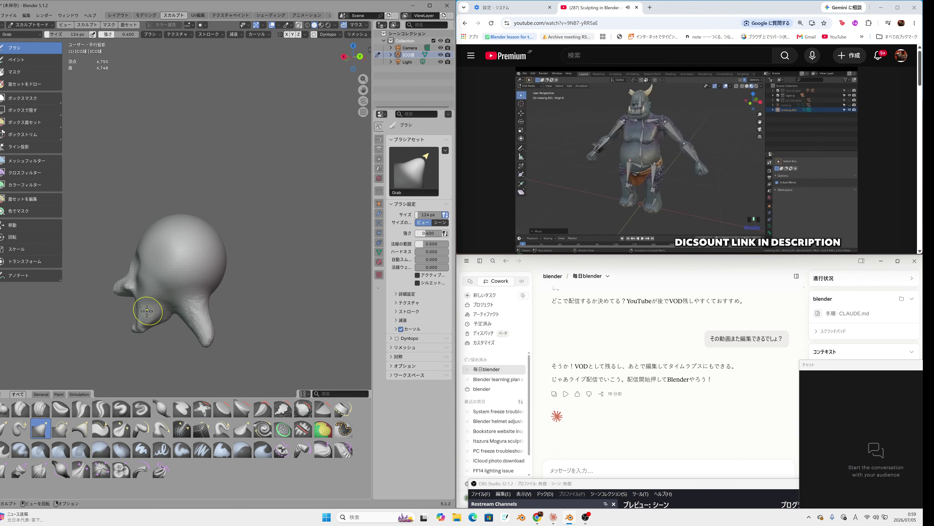
{"action": "mouse_move", "coordinate": [146, 306]}
{"action": "middle_mouse_down"}
{"action": "mouse_move", "coordinate": [128, 321]}
{"action": "mouse_move", "coordinate": [156, 321]}
{"action": "middle_mouse_up"}
{"action": "mouse_move", "coordinate": [157, 321]}
{"action": "left_mouse_down"}
{"action": "mouse_move", "coordinate": [214, 302]}
{"action": "mouse_move", "coordinate": [214, 316]}
{"action": "mouse_move", "coordinate": [207, 301]}
{"action": "mouse_move", "coordinate": [212, 315]}
{"action": "left_mouse_up"}
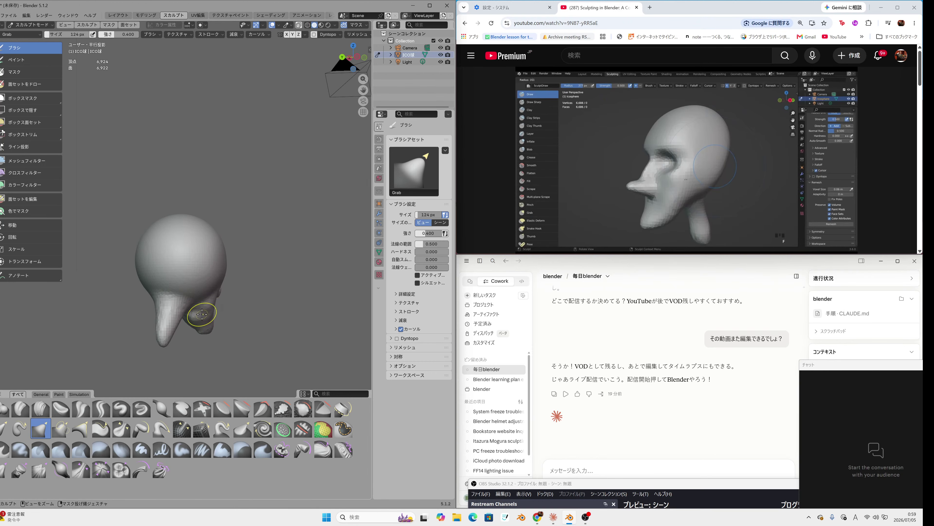
Step: Adjust the underside of the jaw with Grab, remesh the head, and undo the last stroke near the chin
{"action": "left_click_drag", "start_coordinate": [200, 314], "coordinate": [194, 315]}
{"action": "middle_click_drag", "start_coordinate": [194, 315], "coordinate": [251, 275]}
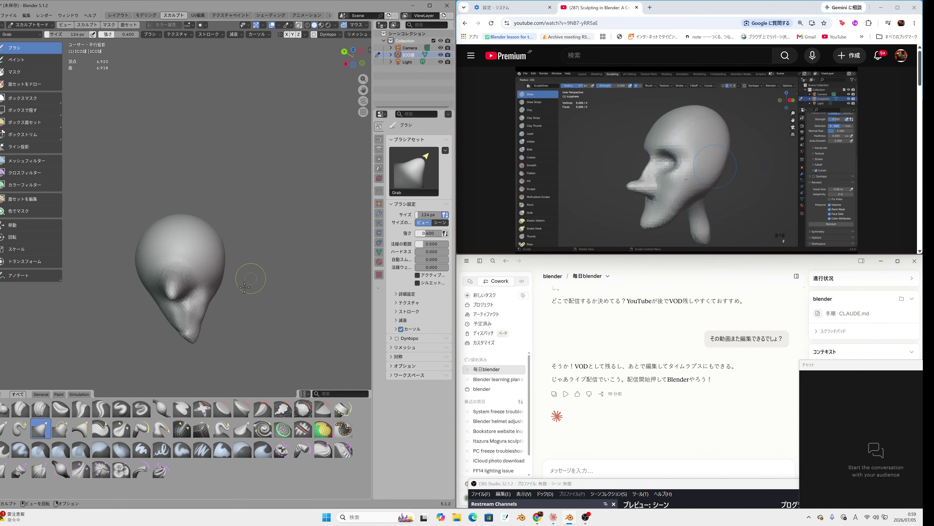
{"action": "right_click_drag", "start_coordinate": [189, 311], "coordinate": [200, 300], "text": "ctrl"}
{"action": "key", "text": "ctrl+z"}
{"action": "mouse_move", "coordinate": [195, 326]}
{"action": "middle_mouse_down"}
{"action": "mouse_move", "coordinate": [191, 288]}
{"action": "mouse_move", "coordinate": [176, 346]}
{"action": "middle_mouse_up"}
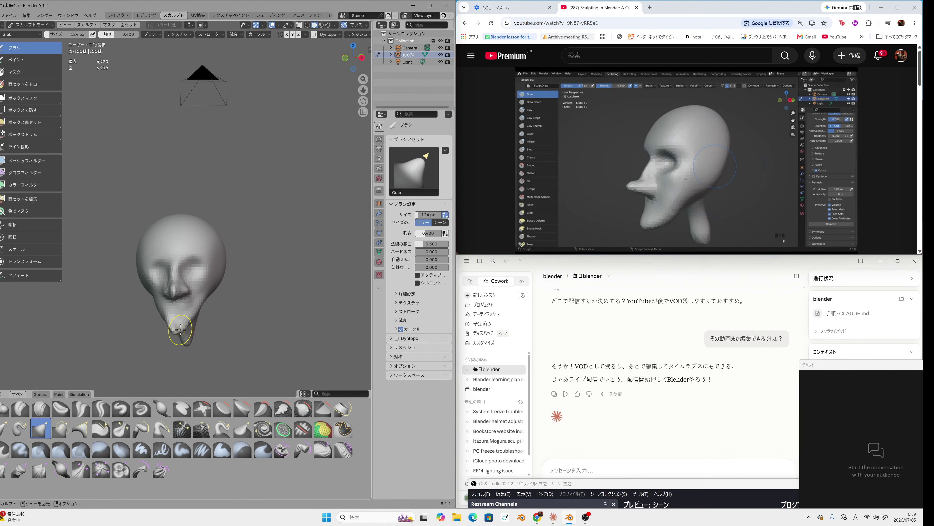
Step: Set the Grab brush size to 62 px and make small strokes on the chin from the front and below
{"action": "key", "text": "f"}
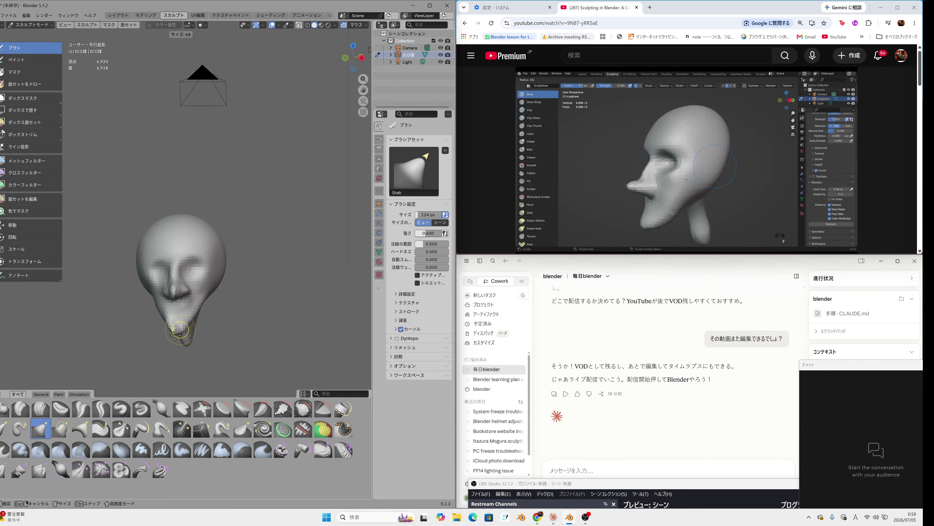
{"action": "left_click", "coordinate": [173, 333]}
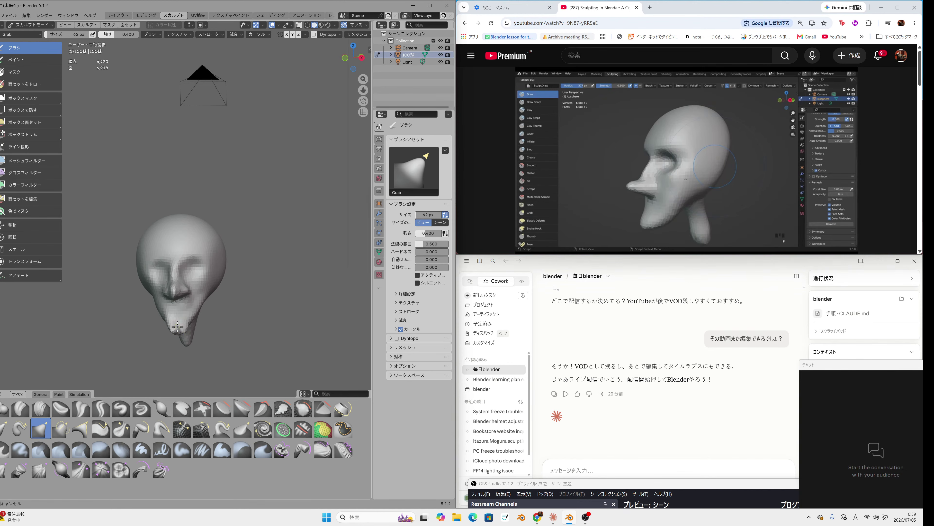
{"action": "left_click_drag", "start_coordinate": [180, 323], "coordinate": [179, 324]}
{"action": "middle_click_drag", "start_coordinate": [180, 324], "coordinate": [181, 227]}
{"action": "left_click_drag", "start_coordinate": [180, 228], "coordinate": [182, 222]}
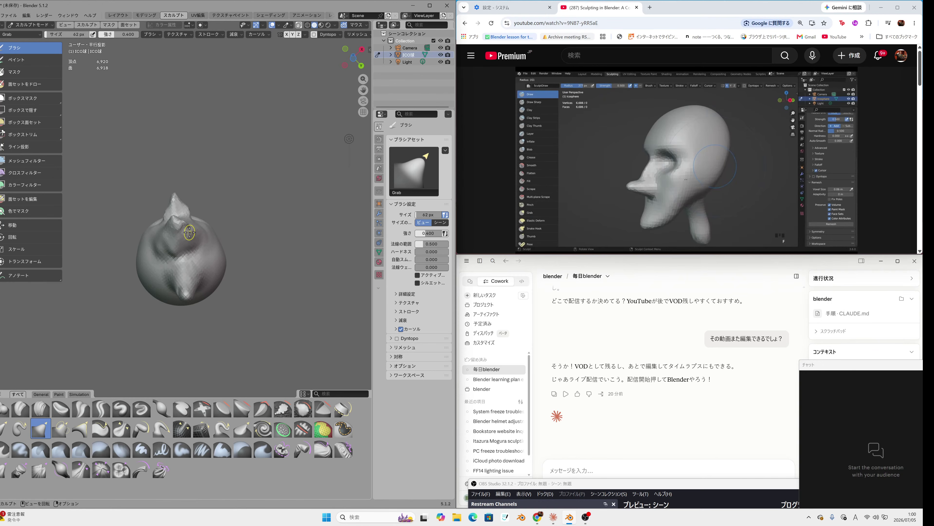
Step: Set the brush size to 90 px, remesh the head, and move the chin with Grab as seen from below
{"action": "key", "text": "f"}
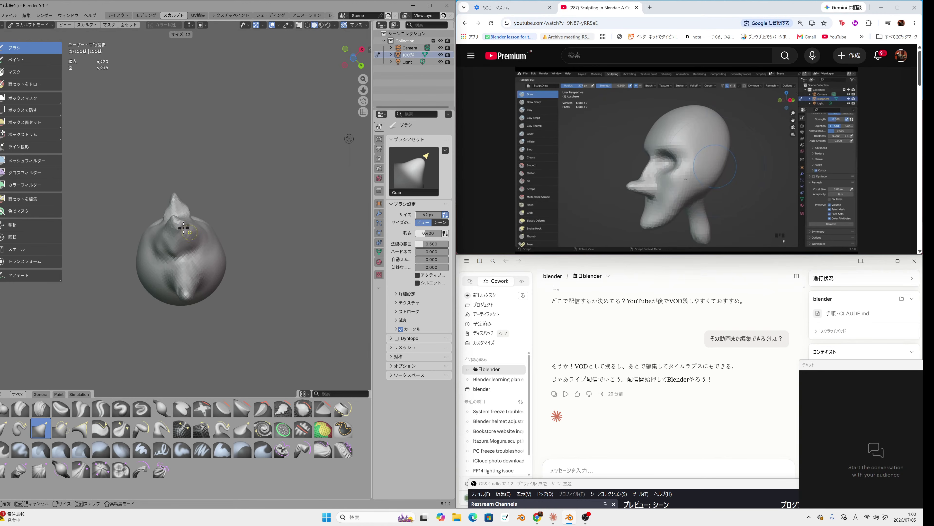
{"action": "left_click", "coordinate": [193, 237]}
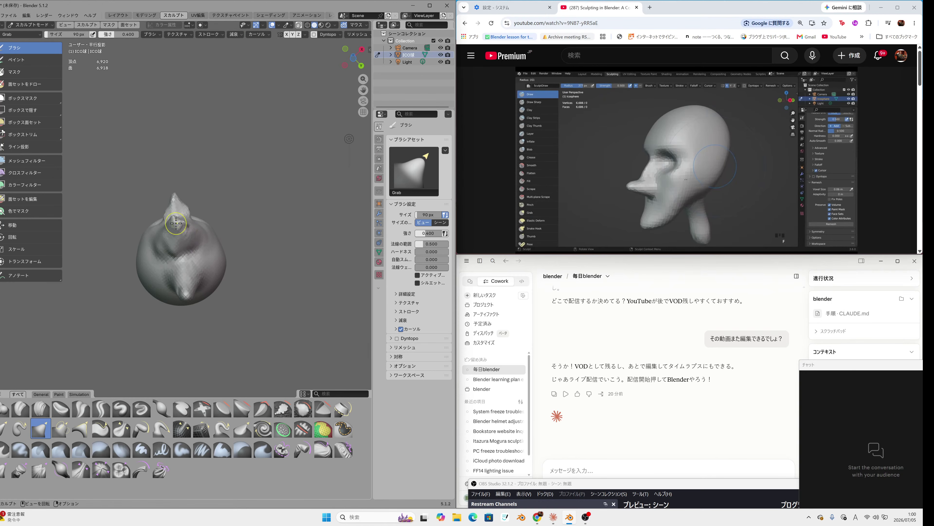
{"action": "key", "text": "ctrl"}
{"action": "middle_click_drag", "start_coordinate": [175, 224], "coordinate": [182, 271]}
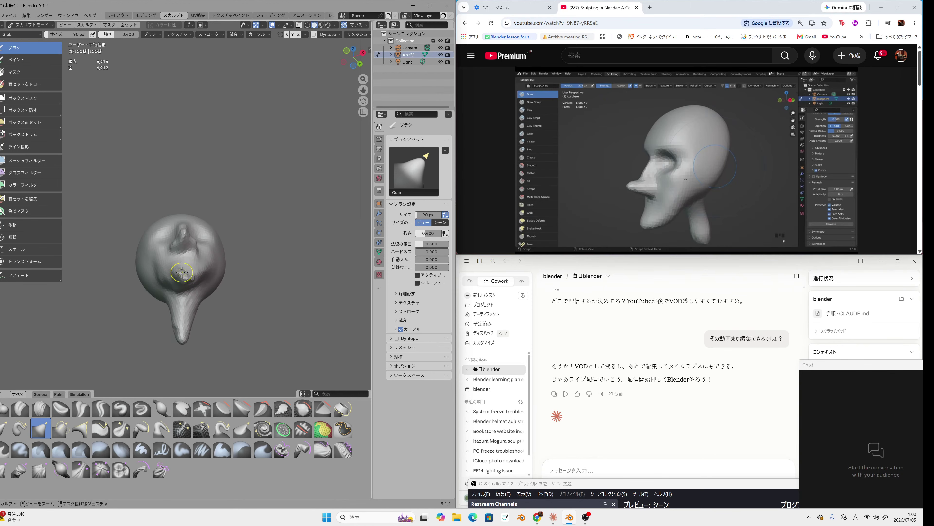
{"action": "left_click_drag", "start_coordinate": [181, 272], "coordinate": [175, 266]}
Step: Filter the brush assets to General and flatten the underside of the chin with the Flatten/Contrast brush
{"action": "left_click", "coordinate": [45, 394]}
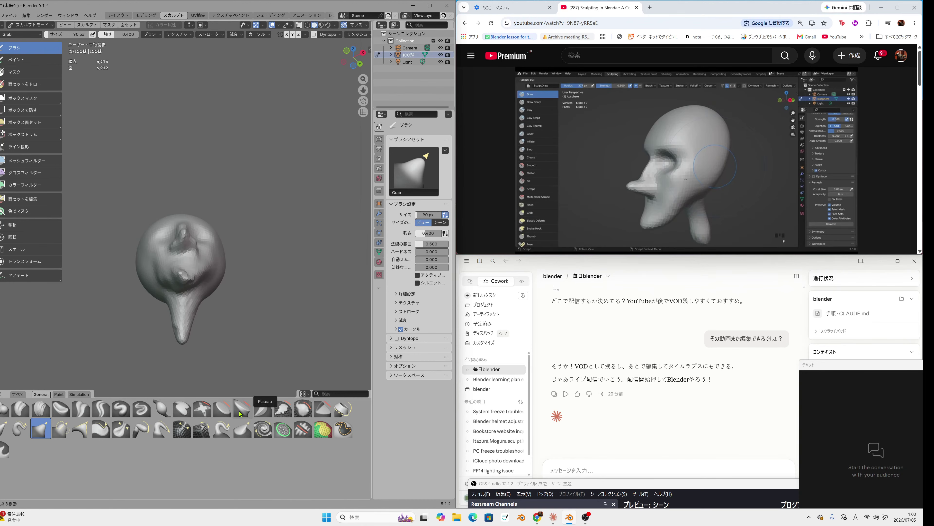
{"action": "left_click", "coordinate": [223, 409]}
{"action": "left_click", "coordinate": [184, 338]}
{"action": "left_click_drag", "start_coordinate": [178, 269], "coordinate": [182, 274]}
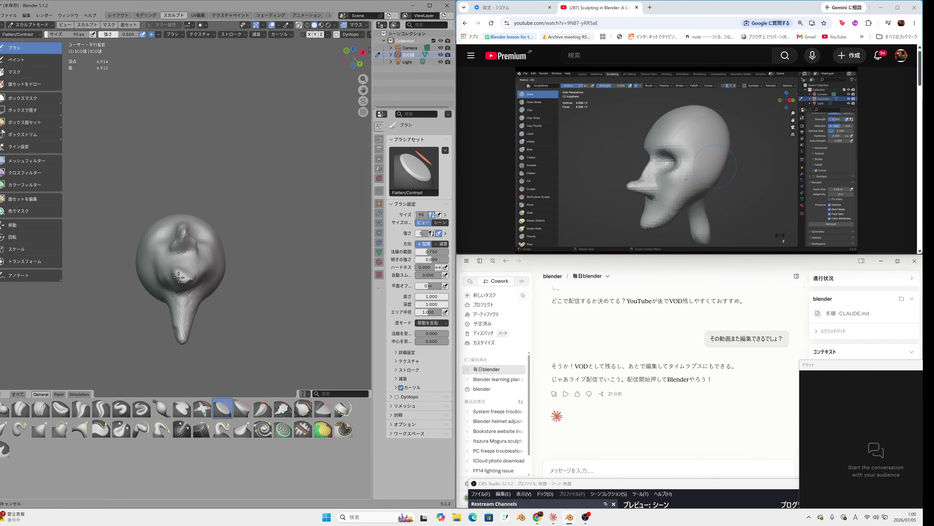
{"action": "middle_click_drag", "start_coordinate": [174, 276], "coordinate": [181, 295]}
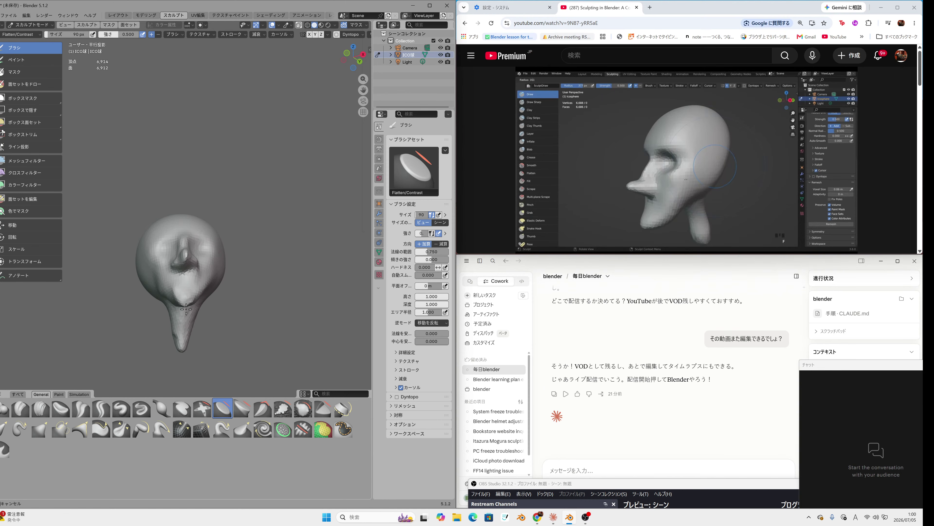
{"action": "middle_click_drag", "start_coordinate": [180, 307], "coordinate": [189, 268]}
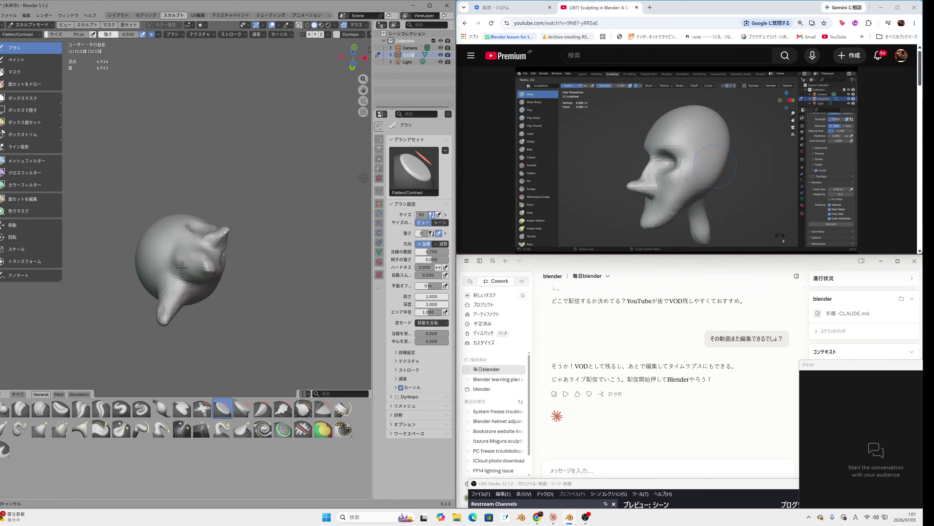
{"action": "mouse_move", "coordinate": [176, 269]}
{"action": "middle_mouse_down"}
{"action": "mouse_move", "coordinate": [169, 289]}
{"action": "mouse_move", "coordinate": [236, 298]}
{"action": "mouse_move", "coordinate": [279, 324]}
{"action": "mouse_move", "coordinate": [278, 309]}
{"action": "mouse_move", "coordinate": [187, 258]}
{"action": "mouse_move", "coordinate": [180, 268]}
{"action": "mouse_move", "coordinate": [189, 223]}
{"action": "mouse_move", "coordinate": [184, 313]}
{"action": "middle_mouse_up"}
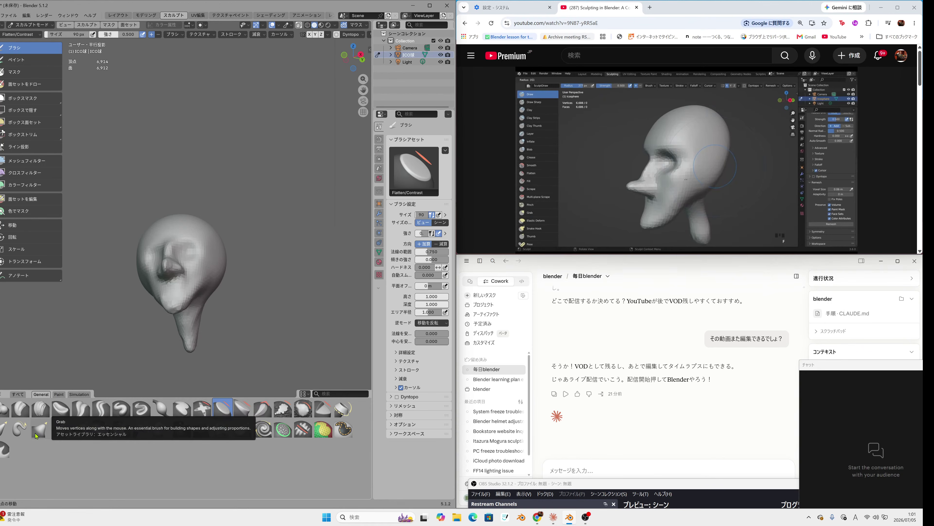
Step: Switch back to the Grab brush, reshape the sides of the chin with short strokes, and remesh the head
{"action": "left_click", "coordinate": [40, 428]}
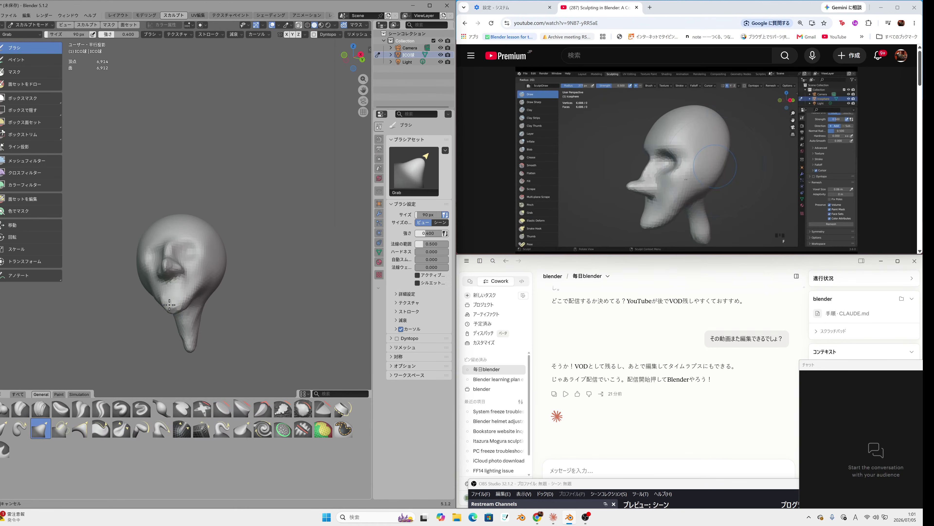
{"action": "left_click_drag", "start_coordinate": [174, 308], "coordinate": [164, 319]}
{"action": "middle_click_drag", "start_coordinate": [164, 319], "coordinate": [192, 329]}
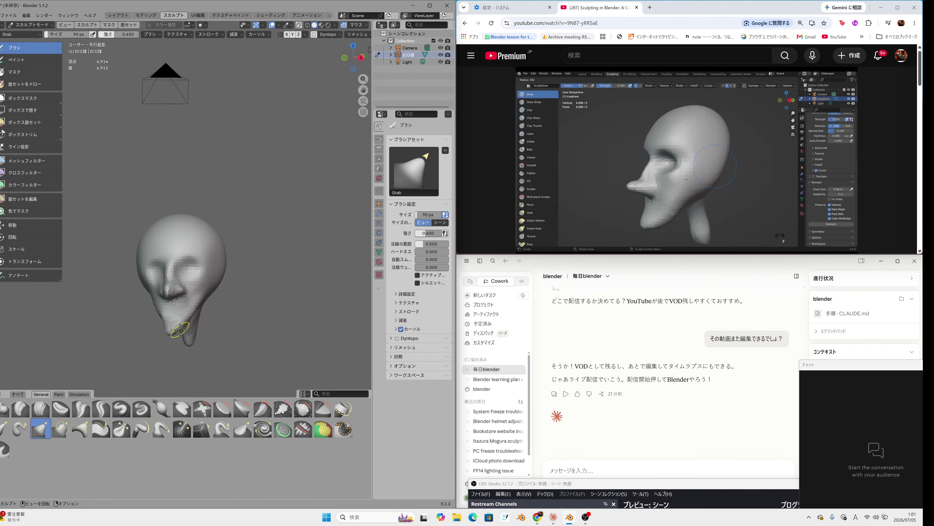
{"action": "mouse_move", "coordinate": [171, 331]}
{"action": "left_mouse_down"}
{"action": "mouse_move", "coordinate": [180, 326]}
{"action": "mouse_move", "coordinate": [165, 331]}
{"action": "left_mouse_up"}
{"action": "key", "text": "ctrl"}
{"action": "mouse_move", "coordinate": [197, 317]}
{"action": "middle_mouse_down"}
{"action": "mouse_move", "coordinate": [182, 210]}
{"action": "mouse_move", "coordinate": [199, 291]}
{"action": "mouse_move", "coordinate": [178, 319]}
{"action": "middle_mouse_up"}
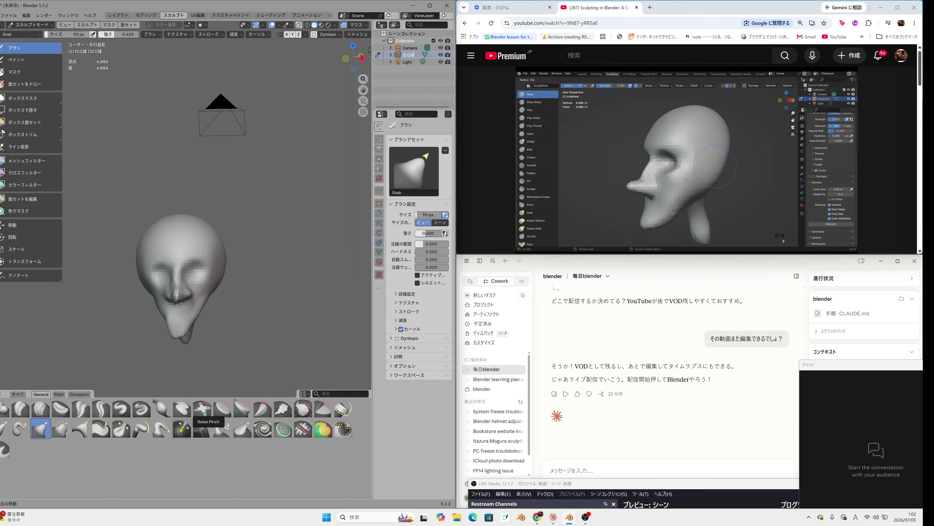
Step: Select the Pull brush and draw out the chin and jaw with strokes from front and side views
{"action": "left_click", "coordinate": [171, 433]}
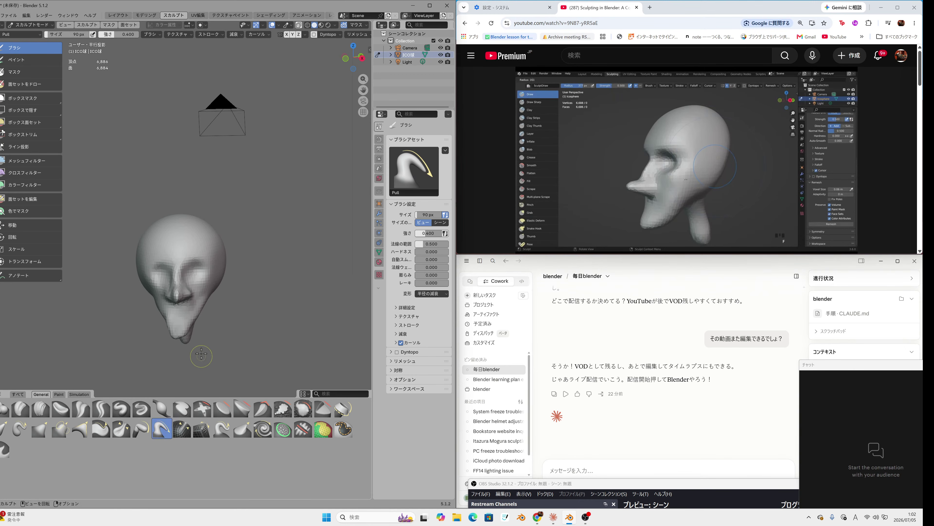
{"action": "mouse_move", "coordinate": [166, 309]}
{"action": "left_mouse_down"}
{"action": "mouse_move", "coordinate": [183, 326]}
{"action": "mouse_move", "coordinate": [169, 334]}
{"action": "mouse_move", "coordinate": [173, 319]}
{"action": "mouse_move", "coordinate": [172, 327]}
{"action": "mouse_move", "coordinate": [203, 325]}
{"action": "left_mouse_up"}
{"action": "middle_click_drag", "start_coordinate": [202, 324], "coordinate": [150, 317]}
{"action": "mouse_move", "coordinate": [150, 317]}
{"action": "left_mouse_down"}
{"action": "mouse_move", "coordinate": [157, 331]}
{"action": "mouse_move", "coordinate": [149, 329]}
{"action": "left_mouse_up"}
{"action": "middle_click_drag", "start_coordinate": [148, 330], "coordinate": [184, 326]}
{"action": "left_click_drag", "start_coordinate": [184, 326], "coordinate": [180, 325]}
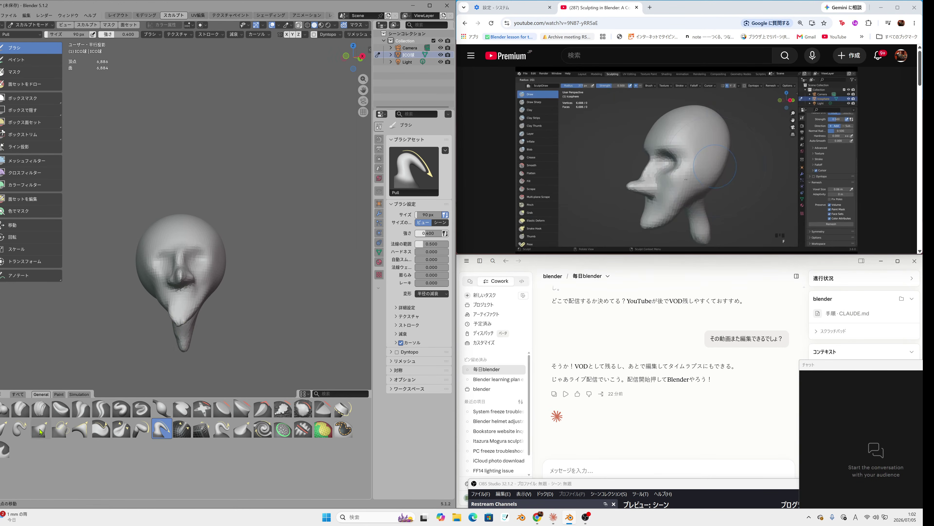
Step: Adjust the tip of the chin with the Grab brush, and add volume to its front with the Blob brush
{"action": "left_click", "coordinate": [41, 430]}
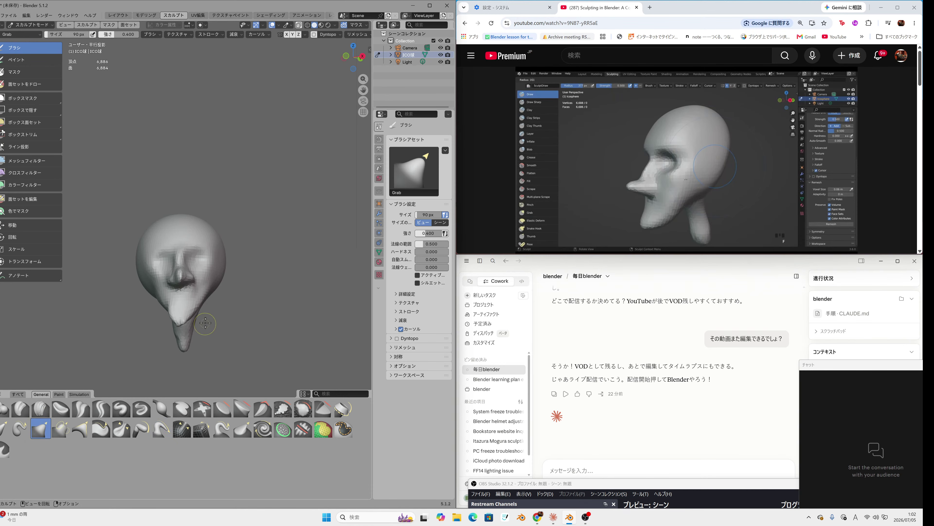
{"action": "mouse_move", "coordinate": [171, 329]}
{"action": "left_mouse_down"}
{"action": "mouse_move", "coordinate": [180, 328]}
{"action": "mouse_move", "coordinate": [162, 307]}
{"action": "left_mouse_up"}
{"action": "left_click", "coordinate": [4, 408]}
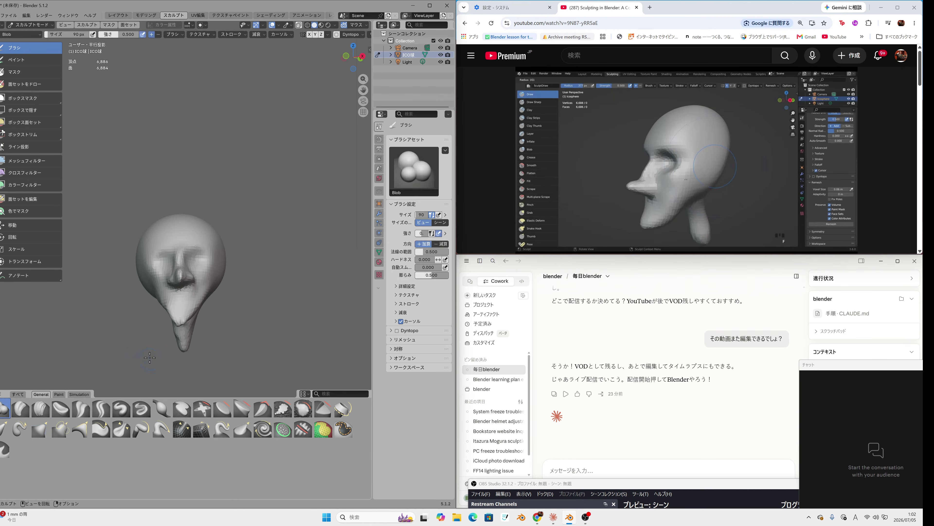
{"action": "left_click_drag", "start_coordinate": [184, 311], "coordinate": [182, 320]}
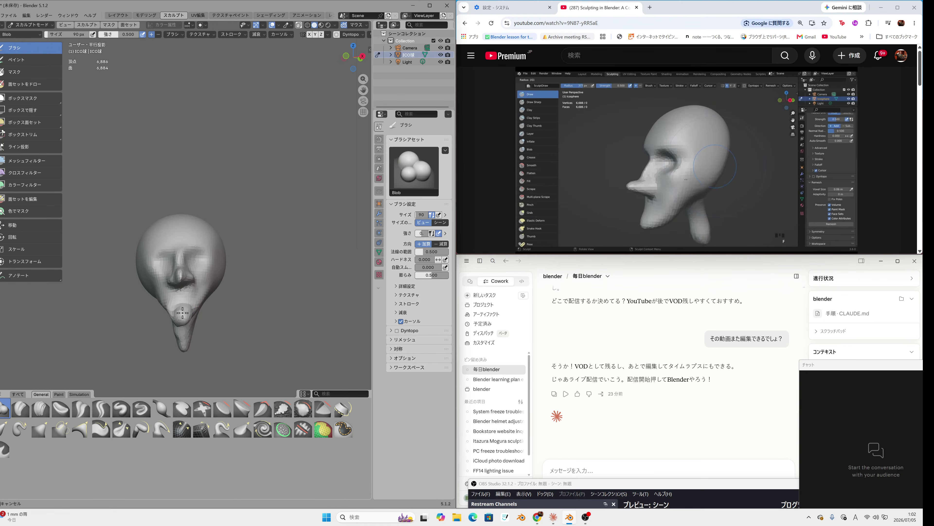
{"action": "left_click_drag", "start_coordinate": [175, 315], "coordinate": [175, 316]}
{"action": "mouse_move", "coordinate": [174, 315]}
{"action": "middle_mouse_down"}
{"action": "mouse_move", "coordinate": [186, 310]}
{"action": "mouse_move", "coordinate": [179, 317]}
{"action": "middle_mouse_up"}
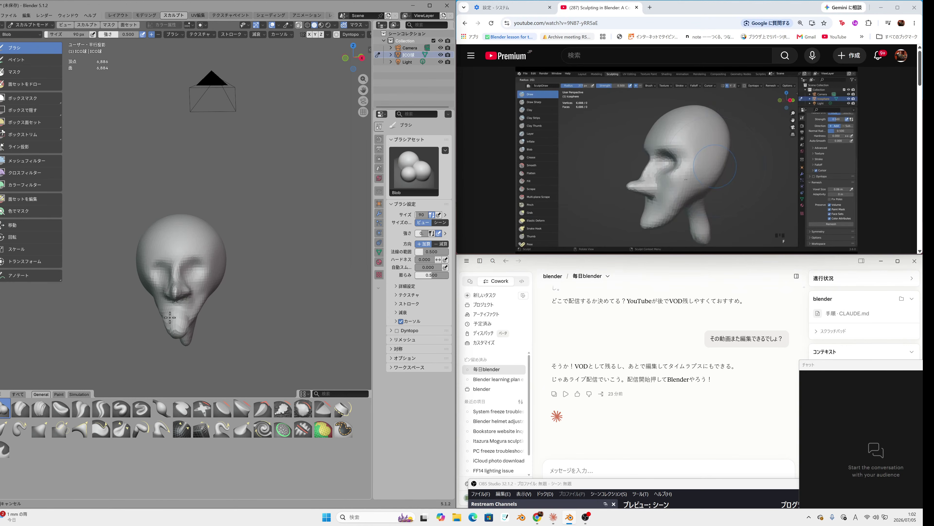
Step: Build up the side and front of the chin with Blob strokes from angled views and remesh the head
{"action": "middle_click_drag", "start_coordinate": [178, 335], "coordinate": [333, 272]}
{"action": "mouse_move", "coordinate": [181, 306]}
{"action": "middle_mouse_down"}
{"action": "mouse_move", "coordinate": [175, 300]}
{"action": "mouse_move", "coordinate": [200, 325]}
{"action": "mouse_move", "coordinate": [155, 330]}
{"action": "mouse_move", "coordinate": [157, 321]}
{"action": "mouse_move", "coordinate": [202, 318]}
{"action": "middle_mouse_up"}
{"action": "left_click_drag", "start_coordinate": [205, 318], "coordinate": [209, 311]}
{"action": "mouse_move", "coordinate": [209, 312]}
{"action": "middle_mouse_down"}
{"action": "mouse_move", "coordinate": [221, 286]}
{"action": "mouse_move", "coordinate": [217, 294]}
{"action": "middle_mouse_up"}
{"action": "mouse_move", "coordinate": [199, 295]}
{"action": "left_mouse_down"}
{"action": "mouse_move", "coordinate": [215, 299]}
{"action": "mouse_move", "coordinate": [209, 289]}
{"action": "mouse_move", "coordinate": [222, 305]}
{"action": "left_mouse_up"}
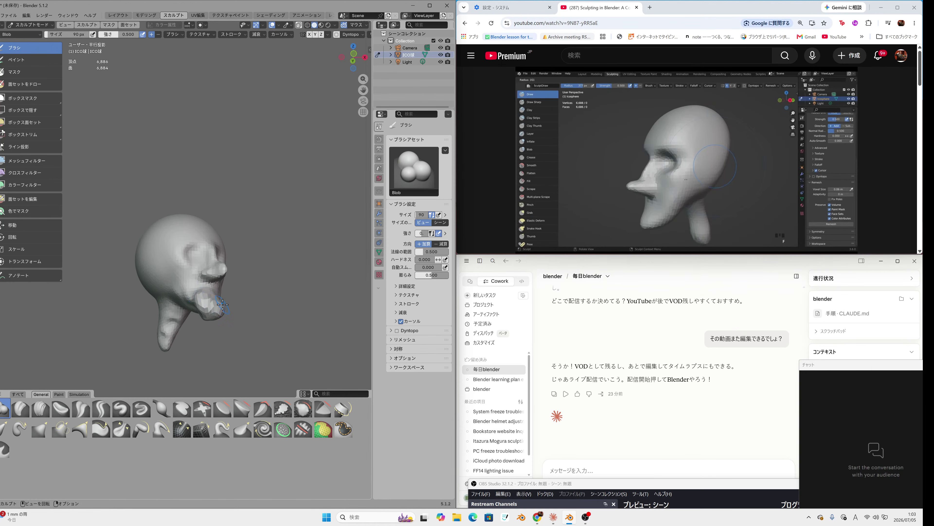
{"action": "key", "text": "ctrl"}
{"action": "key", "text": "ctrl+z"}
{"action": "key", "text": "ctrl+z"}
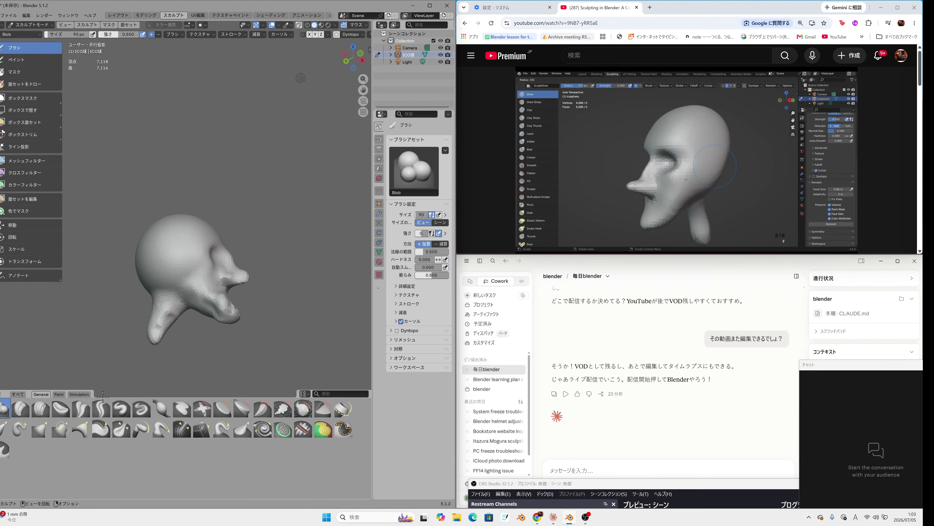
Step: Try to reshape the underside of the chin with the Grab brush
{"action": "left_click", "coordinate": [41, 428]}
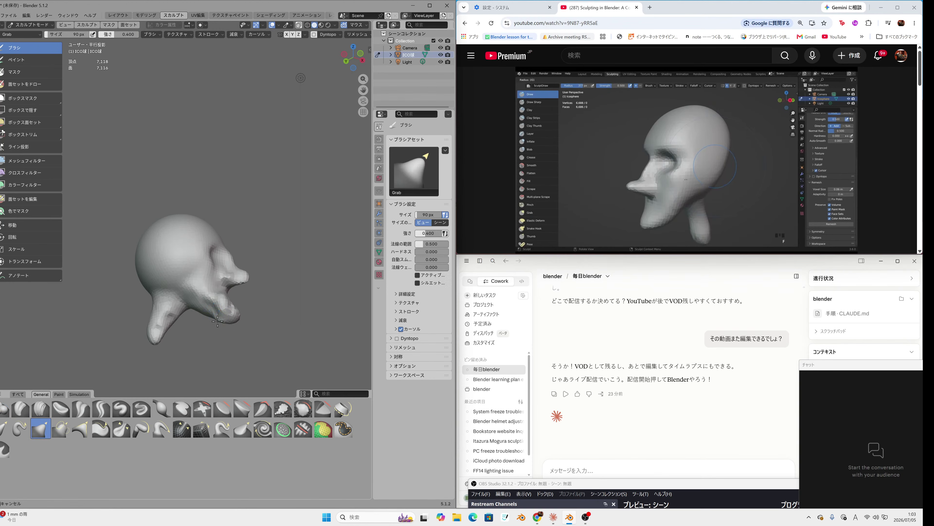
{"action": "left_click_drag", "start_coordinate": [218, 319], "coordinate": [219, 318]}
{"action": "middle_click_drag", "start_coordinate": [274, 299], "coordinate": [217, 334]}
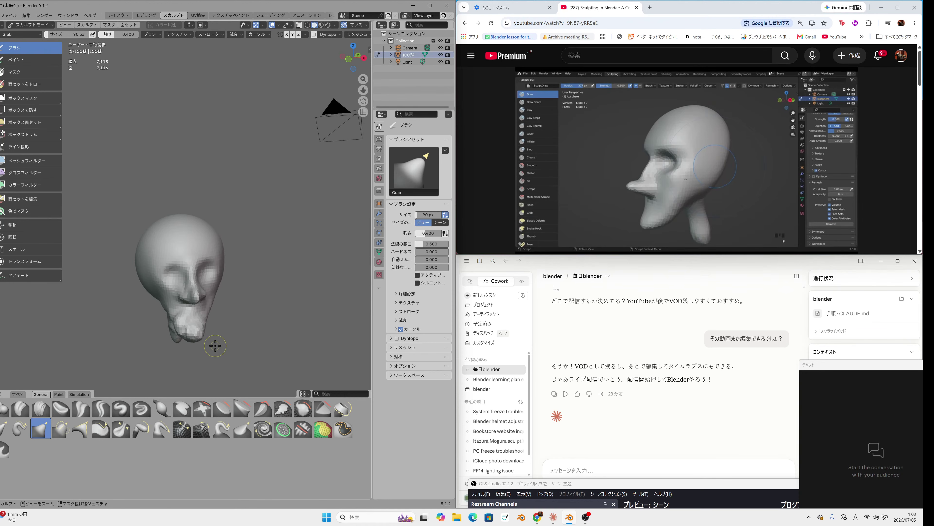
Step: Undo the latest chin edits including the remesh, and adjust the chin tip with the Grab brush
{"action": "key", "text": "ctrl+z"}
{"action": "key", "text": "ctrl+z"}
{"action": "key", "text": "ctrl+z"}
{"action": "left_click_drag", "start_coordinate": [192, 326], "coordinate": [186, 337]}
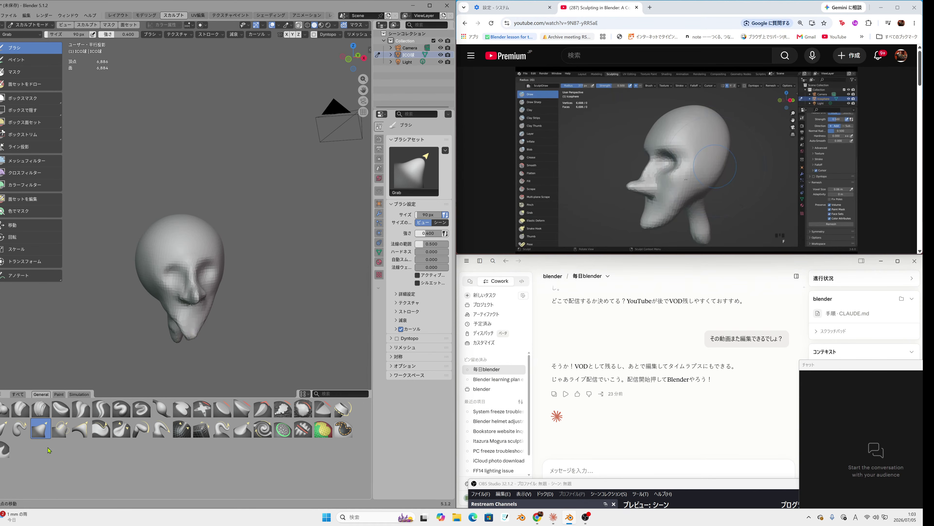
Step: Select the Clay brush and build up the chin with strokes from front, side and underneath
{"action": "left_click", "coordinate": [28, 407]}
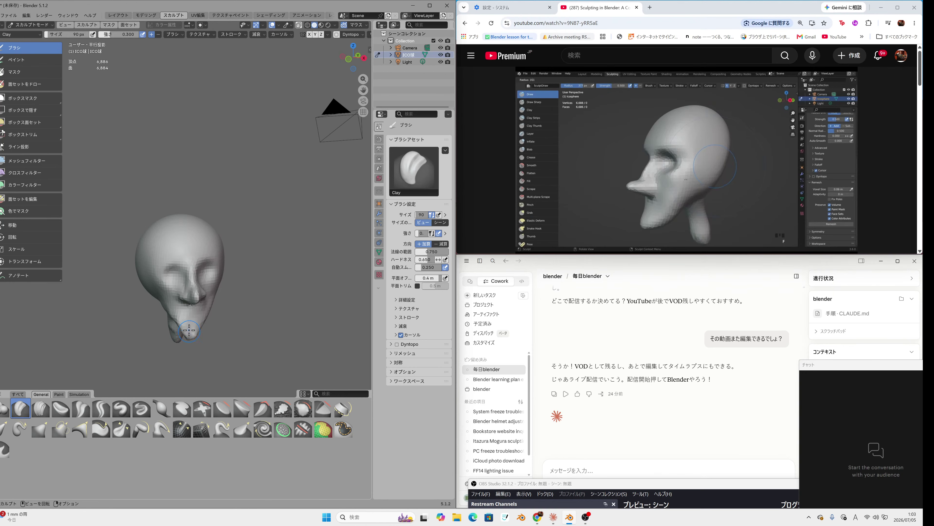
{"action": "left_click_drag", "start_coordinate": [189, 322], "coordinate": [198, 328]}
{"action": "middle_click_drag", "start_coordinate": [199, 328], "coordinate": [173, 325]}
{"action": "mouse_move", "coordinate": [173, 325]}
{"action": "left_mouse_down"}
{"action": "mouse_move", "coordinate": [176, 316]}
{"action": "mouse_move", "coordinate": [165, 329]}
{"action": "left_mouse_up"}
{"action": "middle_click_drag", "start_coordinate": [165, 329], "coordinate": [138, 263]}
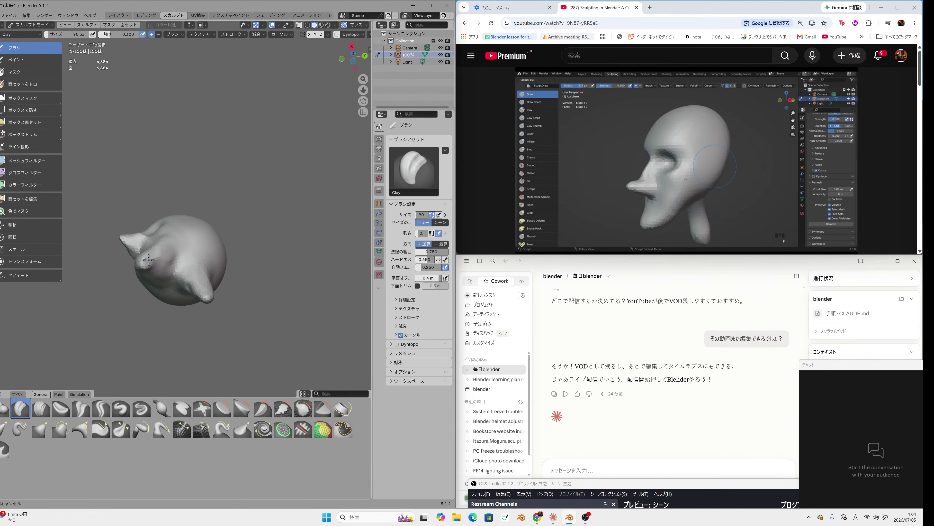
{"action": "left_click_drag", "start_coordinate": [141, 273], "coordinate": [152, 273]}
{"action": "mouse_move", "coordinate": [151, 272]}
{"action": "middle_mouse_down"}
{"action": "mouse_move", "coordinate": [194, 322]}
{"action": "mouse_move", "coordinate": [213, 295]}
{"action": "mouse_move", "coordinate": [244, 281]}
{"action": "mouse_move", "coordinate": [234, 289]}
{"action": "middle_mouse_up"}
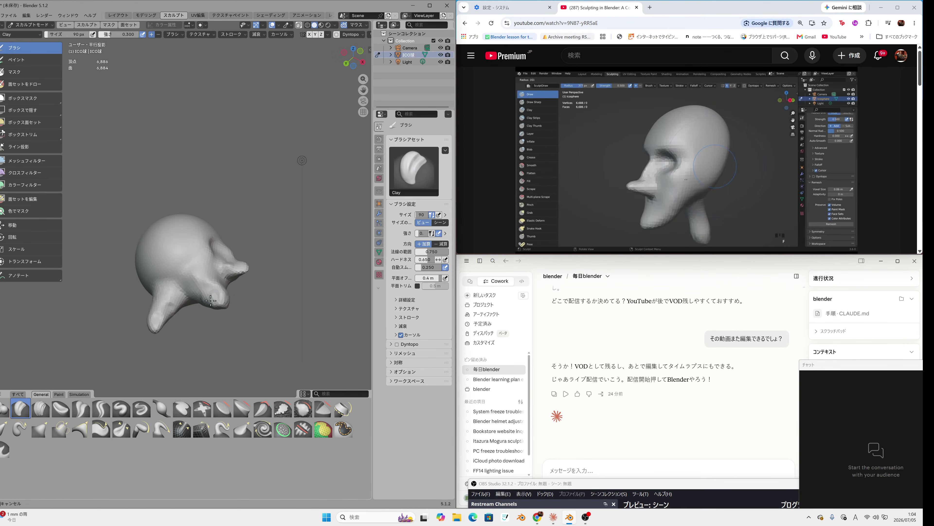
{"action": "middle_click_drag", "start_coordinate": [210, 290], "coordinate": [183, 328]}
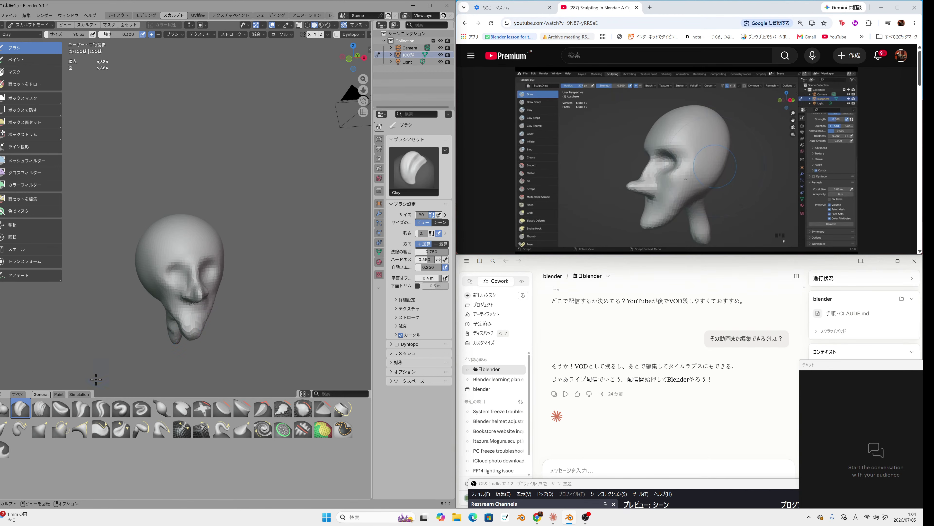
Step: Add material around the chin with the Clay Strips brush at 42 px and remesh the head
{"action": "left_click", "coordinate": [41, 410]}
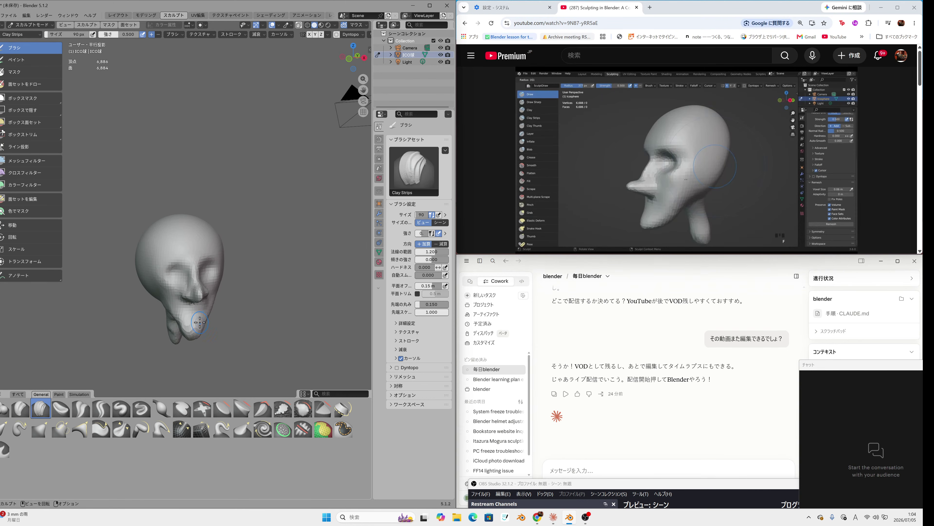
{"action": "key", "text": "f"}
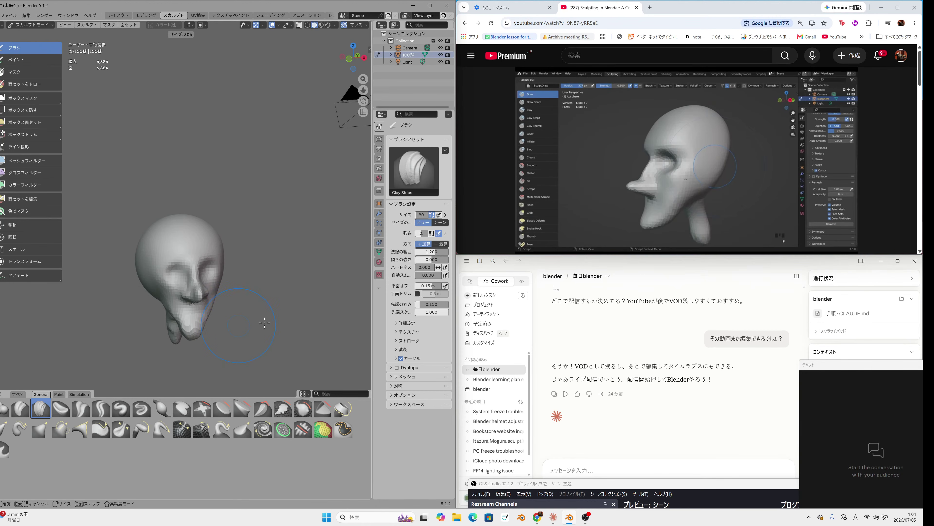
{"action": "left_click", "coordinate": [232, 330]}
{"action": "left_click_drag", "start_coordinate": [201, 318], "coordinate": [200, 319]}
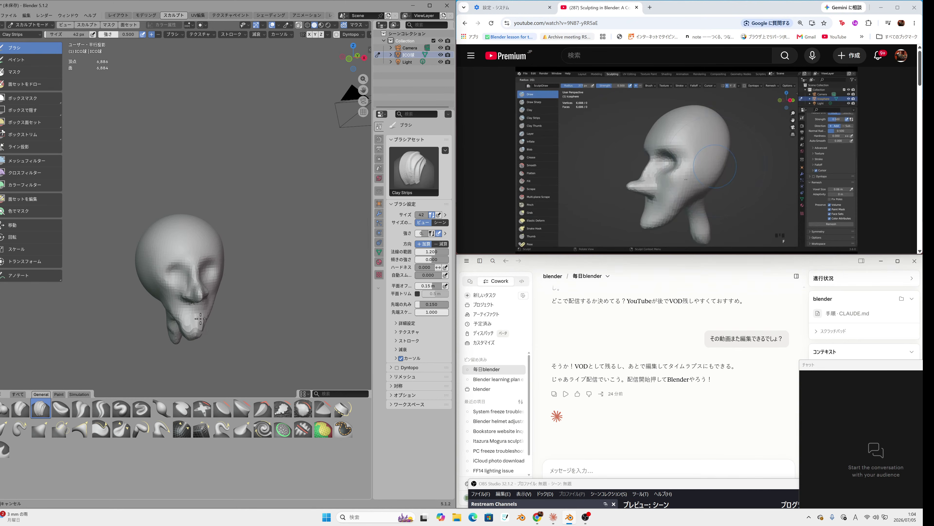
{"action": "mouse_move", "coordinate": [199, 329]}
{"action": "left_mouse_down"}
{"action": "mouse_move", "coordinate": [200, 321]}
{"action": "mouse_move", "coordinate": [183, 324]}
{"action": "mouse_move", "coordinate": [188, 341]}
{"action": "mouse_move", "coordinate": [189, 326]}
{"action": "mouse_move", "coordinate": [190, 337]}
{"action": "mouse_move", "coordinate": [200, 330]}
{"action": "left_mouse_up"}
{"action": "middle_click_drag", "start_coordinate": [201, 329], "coordinate": [178, 321]}
{"action": "left_click_drag", "start_coordinate": [178, 322], "coordinate": [185, 305]}
{"action": "middle_click_drag", "start_coordinate": [185, 305], "coordinate": [233, 324]}
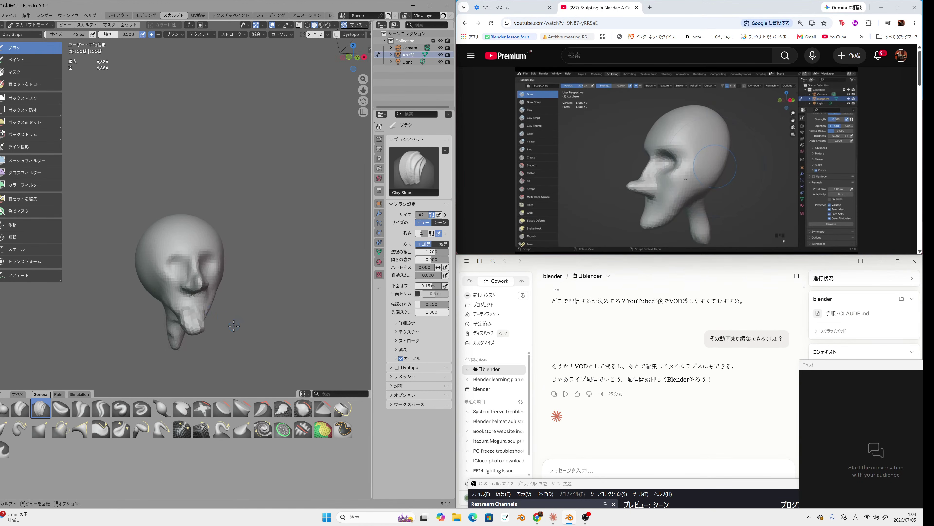
{"action": "left_click_drag", "start_coordinate": [193, 326], "coordinate": [196, 323]}
{"action": "middle_click_drag", "start_coordinate": [229, 334], "coordinate": [204, 342]}
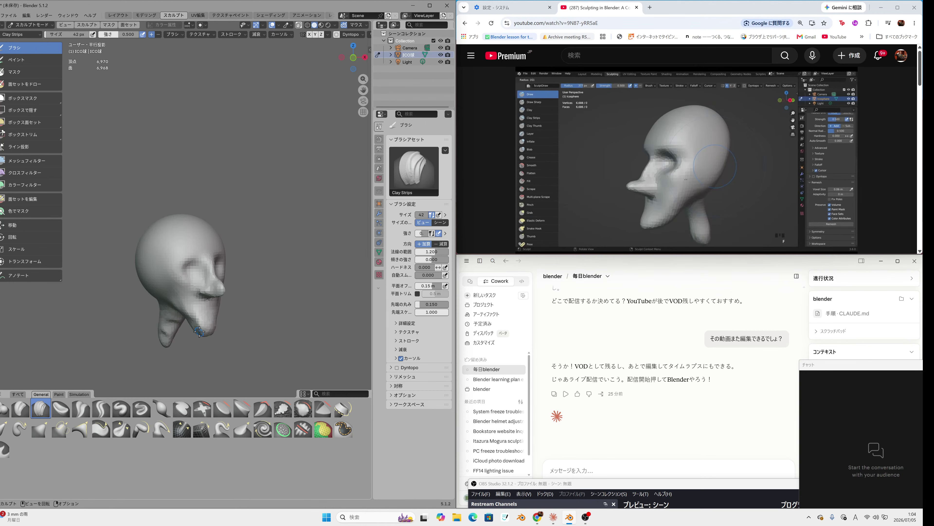
{"action": "mouse_move", "coordinate": [200, 330]}
{"action": "middle_mouse_down"}
{"action": "mouse_move", "coordinate": [286, 299]}
{"action": "mouse_move", "coordinate": [210, 326]}
{"action": "middle_mouse_up"}
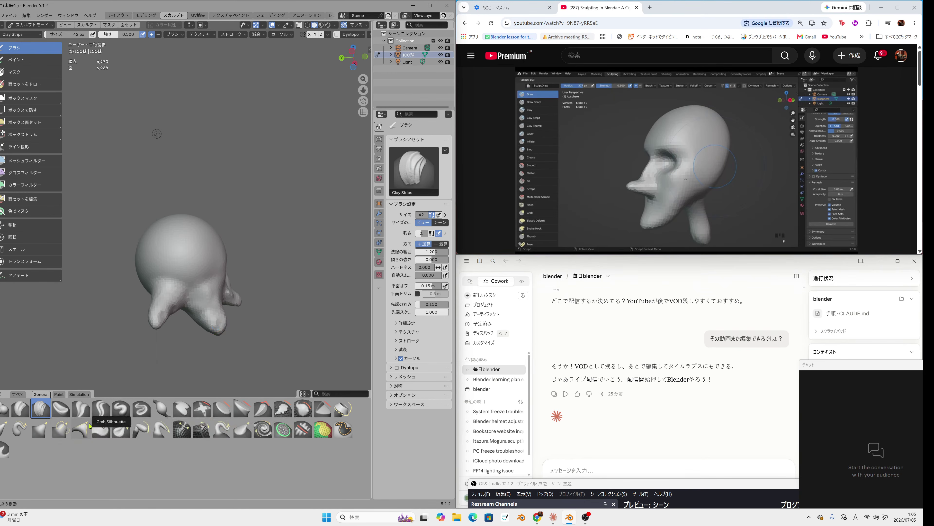
Step: Select the Draw brush and thicken the chin with strokes from the front and from below
{"action": "left_click", "coordinate": [125, 415]}
{"action": "middle_click_drag", "start_coordinate": [144, 369], "coordinate": [186, 335]}
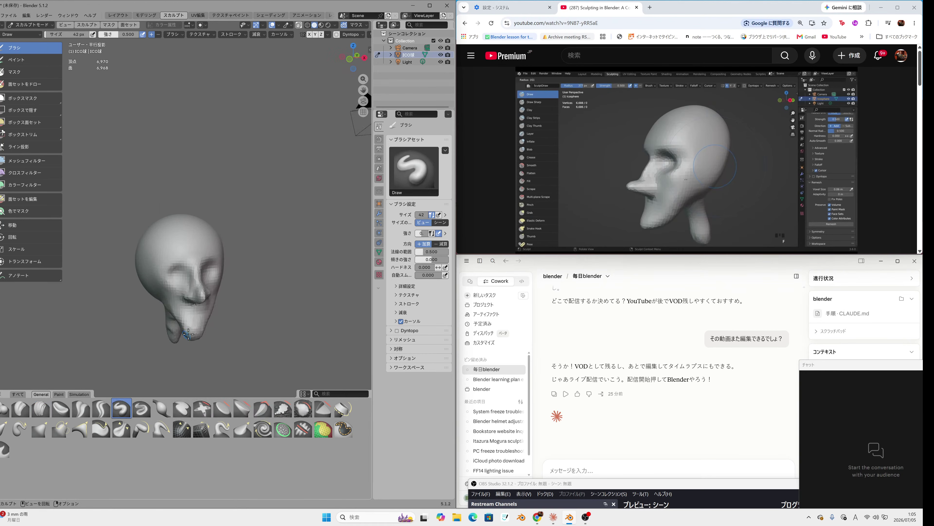
{"action": "mouse_move", "coordinate": [201, 326]}
{"action": "left_mouse_down"}
{"action": "mouse_move", "coordinate": [186, 323]}
{"action": "mouse_move", "coordinate": [193, 332]}
{"action": "left_mouse_up"}
{"action": "mouse_move", "coordinate": [194, 331]}
{"action": "middle_mouse_down"}
{"action": "mouse_move", "coordinate": [212, 314]}
{"action": "mouse_move", "coordinate": [199, 265]}
{"action": "middle_mouse_up"}
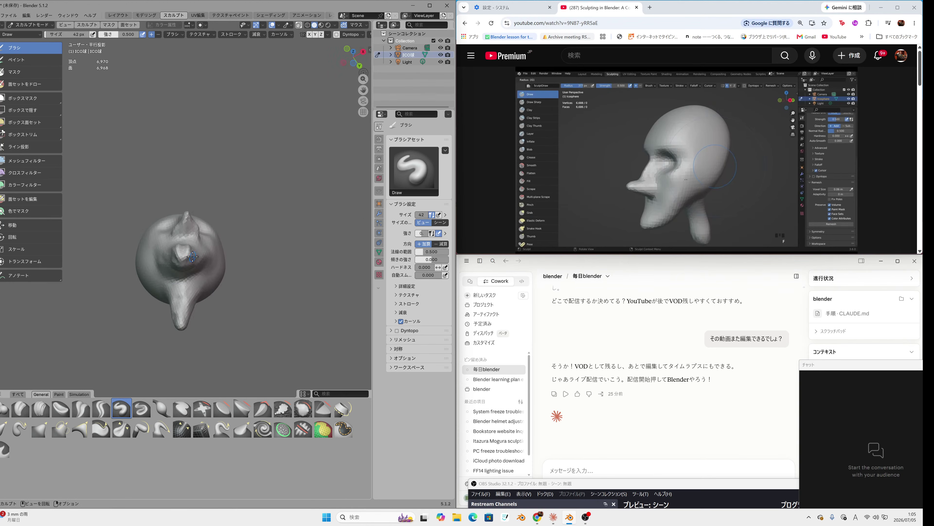
{"action": "mouse_move", "coordinate": [188, 254]}
{"action": "left_mouse_down"}
{"action": "mouse_move", "coordinate": [176, 250]}
{"action": "mouse_move", "coordinate": [178, 258]}
{"action": "mouse_move", "coordinate": [187, 248]}
{"action": "mouse_move", "coordinate": [186, 261]}
{"action": "left_mouse_up"}
{"action": "middle_click_drag", "start_coordinate": [186, 261], "coordinate": [189, 299]}
{"action": "left_click_drag", "start_coordinate": [181, 299], "coordinate": [185, 315]}
{"action": "middle_click_drag", "start_coordinate": [184, 316], "coordinate": [210, 347]}
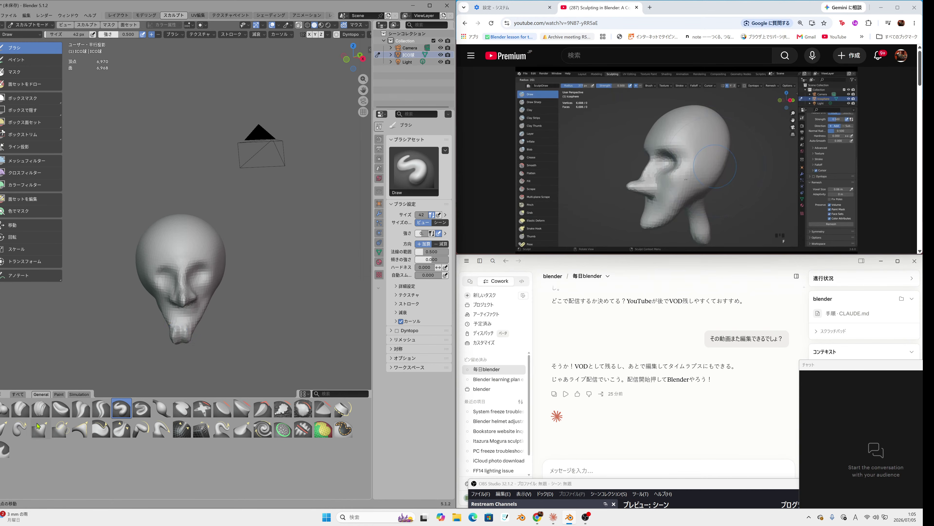
Step: Switch to the Grab brush, set a finer remesh voxel size, and remesh the head
{"action": "left_click", "coordinate": [43, 424]}
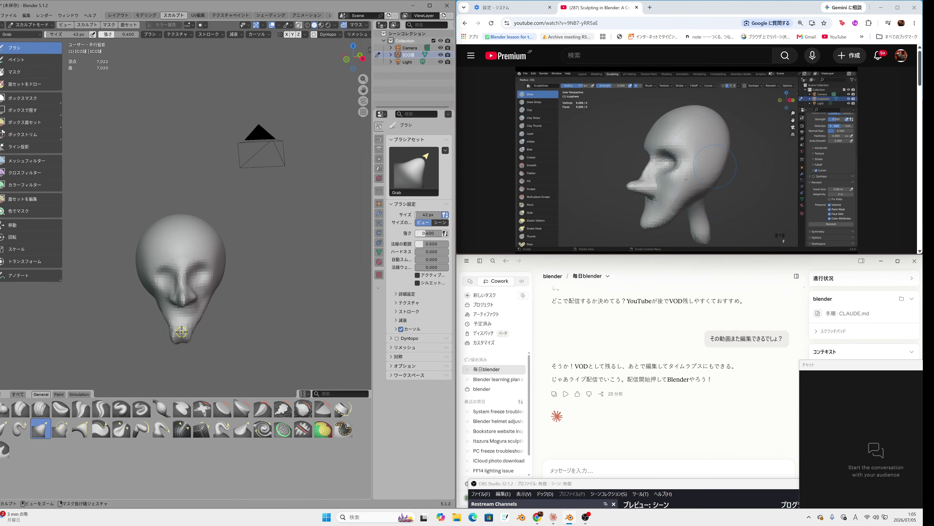
{"action": "mouse_move", "coordinate": [181, 332]}
{"action": "middle_mouse_down"}
{"action": "mouse_move", "coordinate": [205, 326]}
{"action": "mouse_move", "coordinate": [176, 273]}
{"action": "middle_mouse_up"}
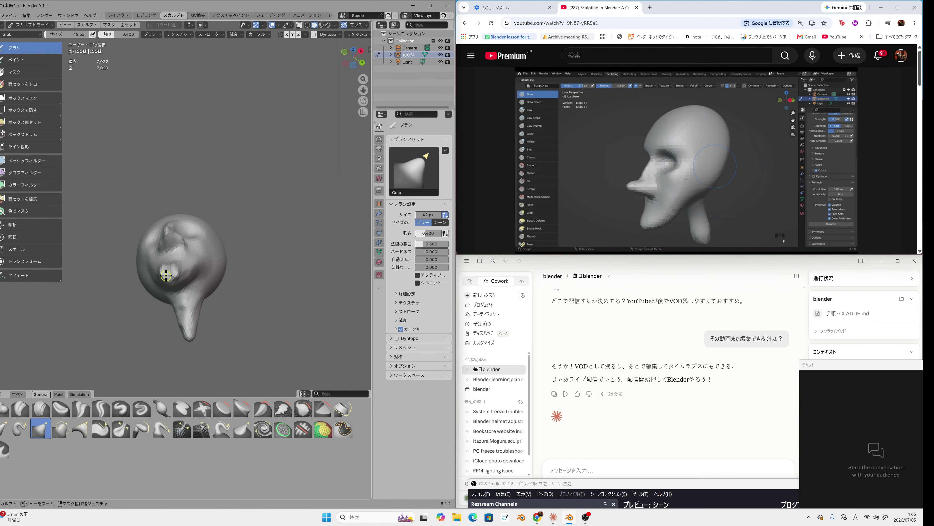
{"action": "key", "text": "r"}
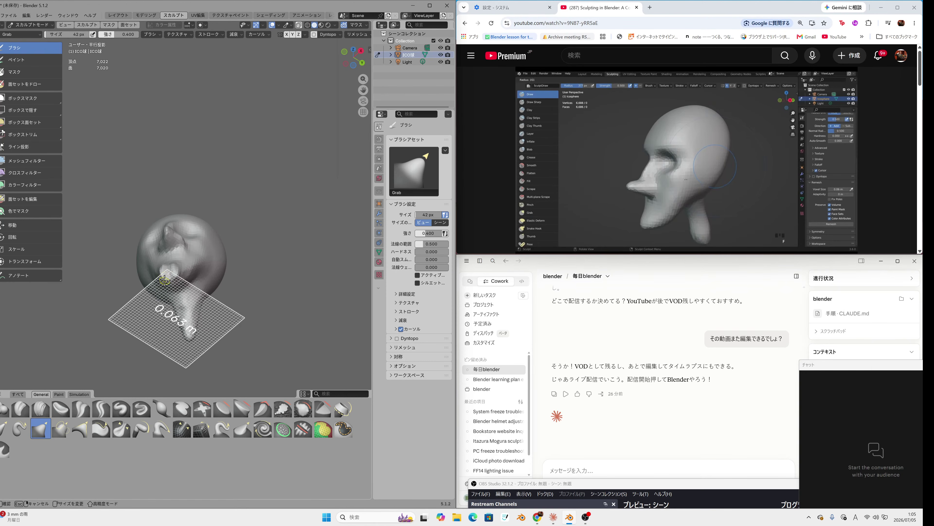
{"action": "left_click", "coordinate": [167, 301]}
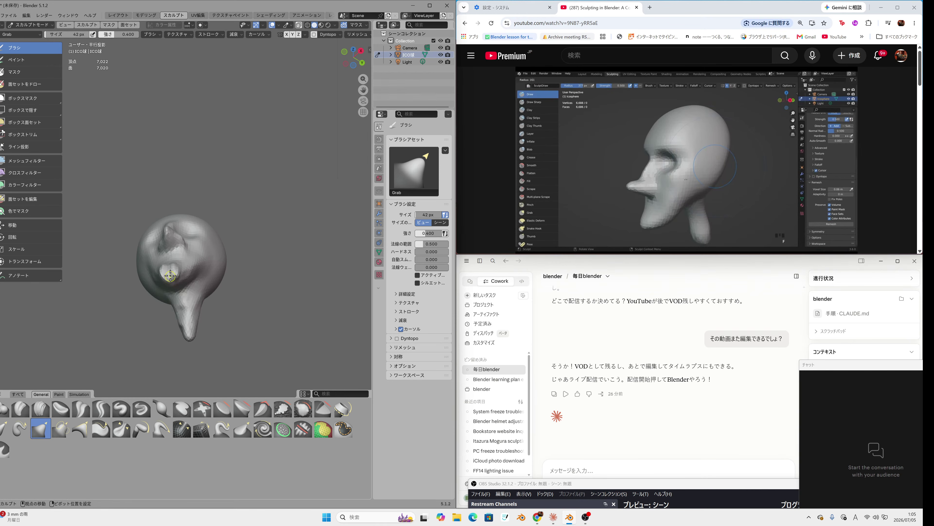
{"action": "key", "text": "ctrl"}
Step: Enlarge the Grab brush, reshape the chin and jaw from below and from the side, and remesh the head
{"action": "key", "text": "f"}
{"action": "left_click", "coordinate": [312, 280]}
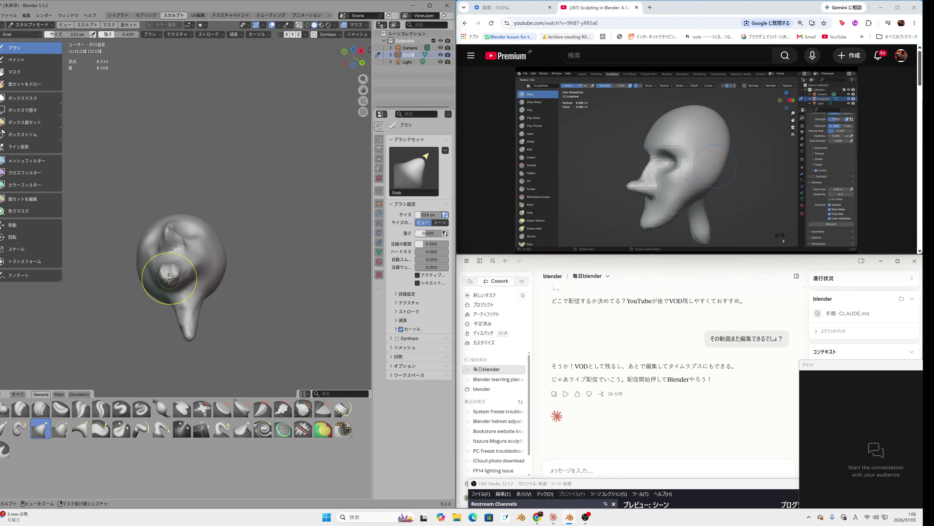
{"action": "key", "text": "ctrl+r"}
{"action": "mouse_move", "coordinate": [177, 285]}
{"action": "left_mouse_down"}
{"action": "mouse_move", "coordinate": [163, 265]}
{"action": "mouse_move", "coordinate": [175, 282]}
{"action": "left_mouse_up"}
{"action": "middle_click_drag", "start_coordinate": [175, 282], "coordinate": [208, 309]}
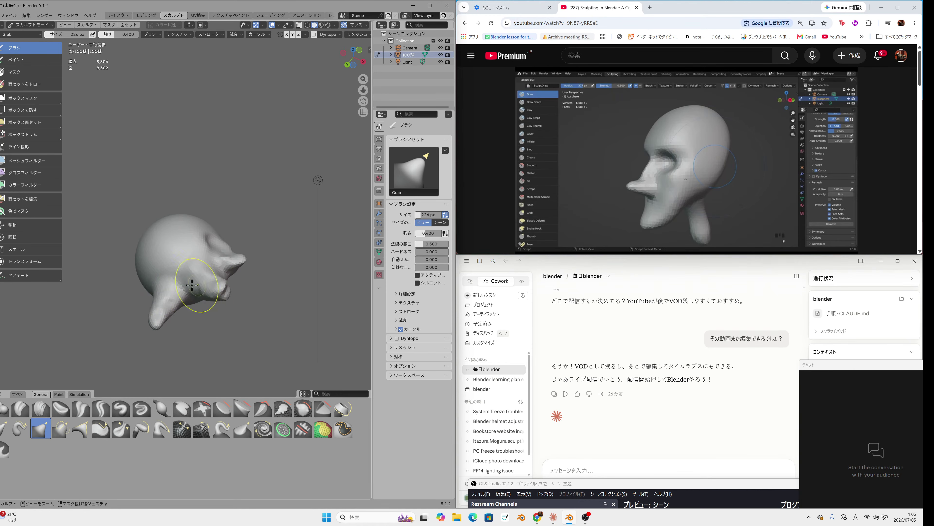
{"action": "left_click_drag", "start_coordinate": [217, 285], "coordinate": [237, 263]}
{"action": "mouse_move", "coordinate": [308, 281]}
{"action": "middle_mouse_down"}
{"action": "mouse_move", "coordinate": [258, 339]}
{"action": "mouse_move", "coordinate": [313, 320]}
{"action": "middle_mouse_up"}
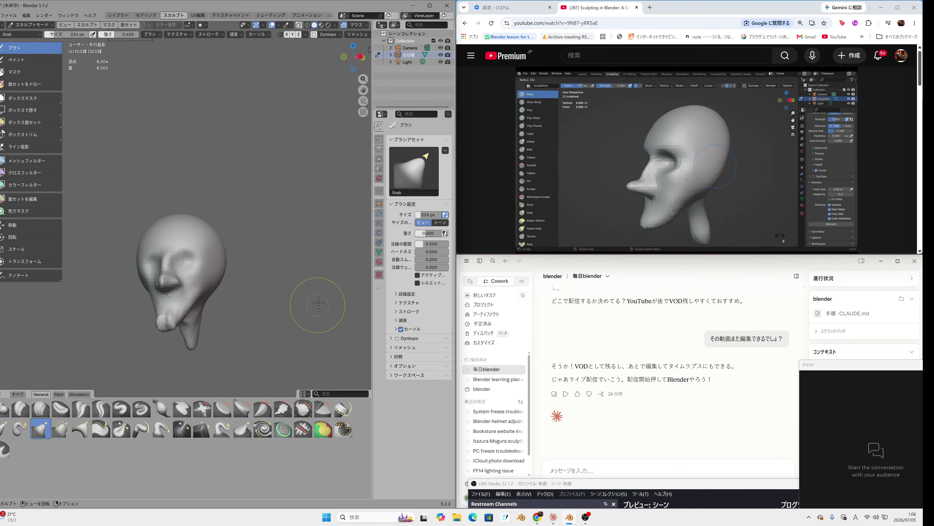
{"action": "middle_click_drag", "start_coordinate": [313, 250], "coordinate": [333, 245]}
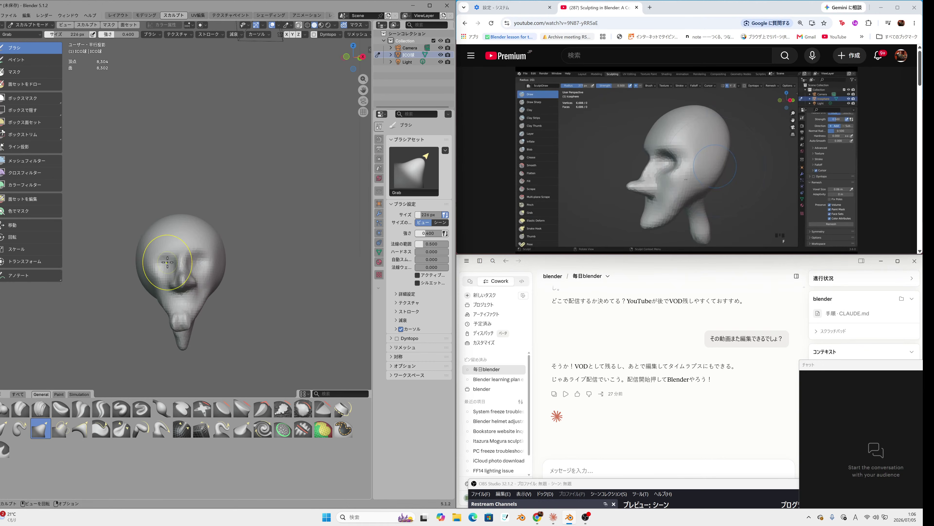
Step: Reduce the Grab brush size and reshape the cheeks beside the nose and eye sockets from front and side views
{"action": "key", "text": "f"}
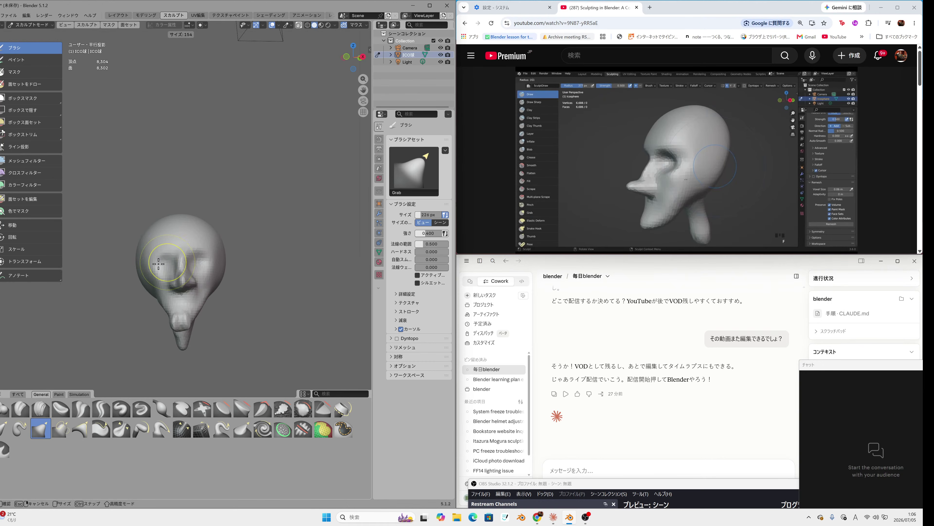
{"action": "left_click", "coordinate": [157, 263]}
{"action": "mouse_move", "coordinate": [168, 262]}
{"action": "left_mouse_down"}
{"action": "mouse_move", "coordinate": [206, 264]}
{"action": "mouse_move", "coordinate": [171, 265]}
{"action": "left_mouse_up"}
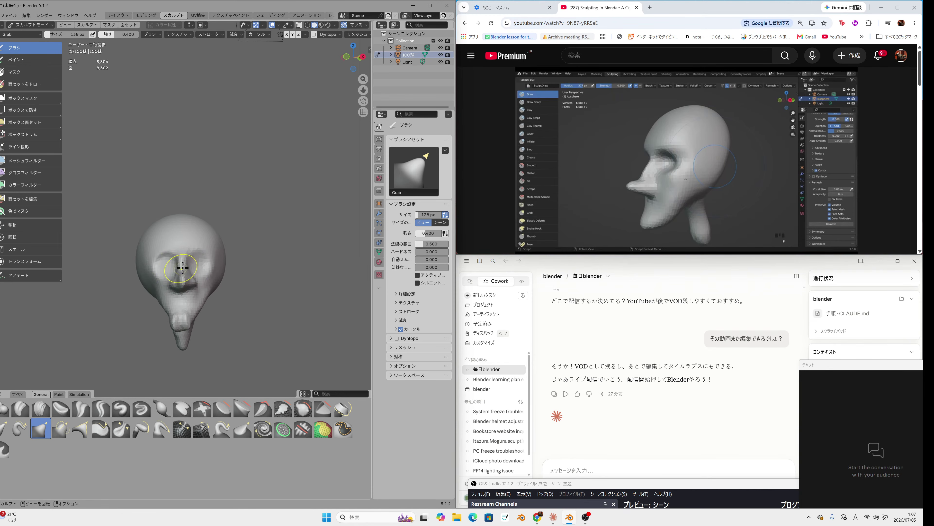
{"action": "middle_click_drag", "start_coordinate": [172, 265], "coordinate": [156, 284]}
{"action": "left_click_drag", "start_coordinate": [163, 284], "coordinate": [174, 282]}
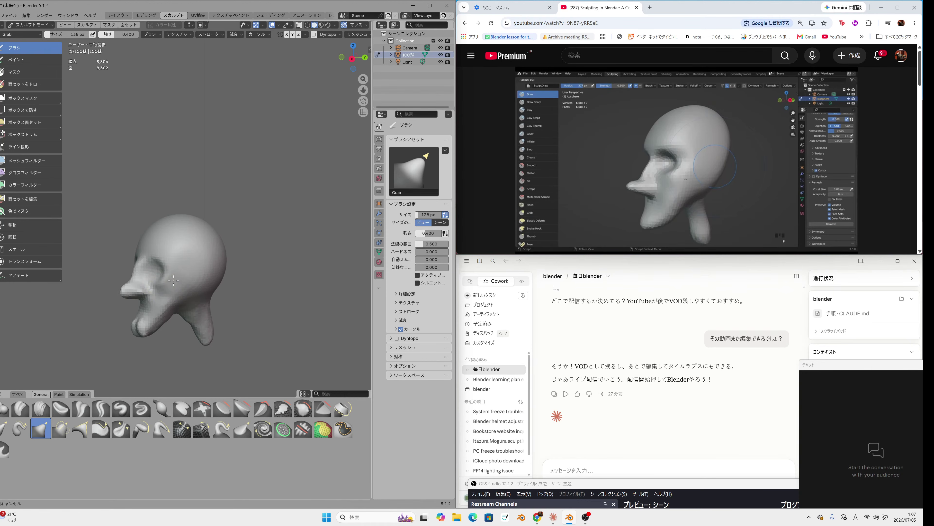
{"action": "mouse_move", "coordinate": [166, 284]}
{"action": "middle_mouse_down"}
{"action": "mouse_move", "coordinate": [284, 260]}
{"action": "mouse_move", "coordinate": [307, 265]}
{"action": "middle_mouse_up"}
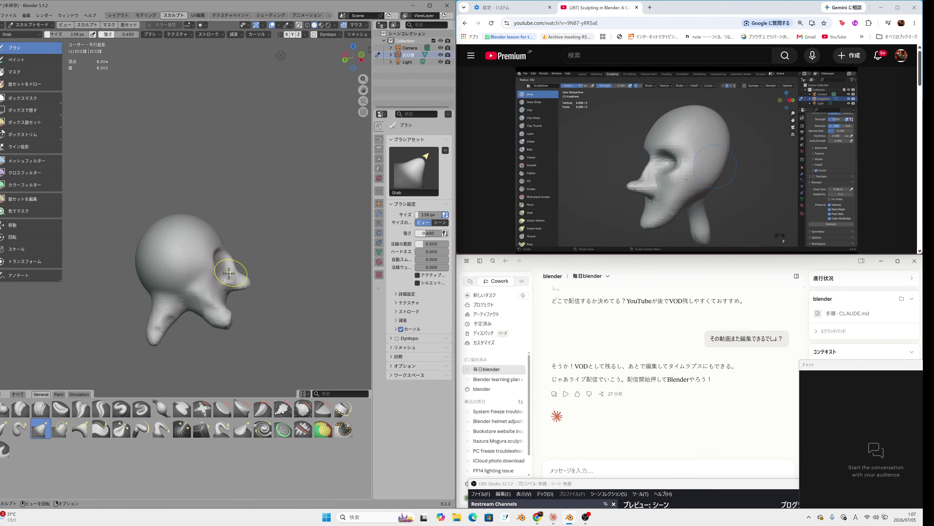
{"action": "left_click_drag", "start_coordinate": [209, 274], "coordinate": [220, 272]}
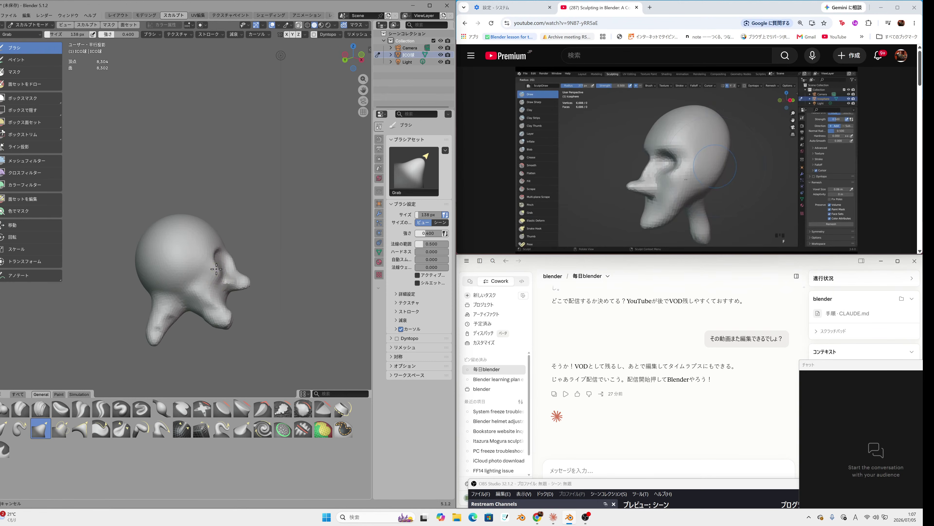
Step: Reshape the cheeks and the outer edges of the eye sockets with Grab strokes from front and side views
{"action": "mouse_move", "coordinate": [282, 267]}
{"action": "middle_mouse_down"}
{"action": "mouse_move", "coordinate": [210, 283]}
{"action": "mouse_move", "coordinate": [154, 283]}
{"action": "middle_mouse_up"}
{"action": "left_click_drag", "start_coordinate": [162, 280], "coordinate": [156, 280]}
{"action": "middle_click_drag", "start_coordinate": [186, 279], "coordinate": [213, 270]}
{"action": "left_click_drag", "start_coordinate": [198, 279], "coordinate": [198, 282]}
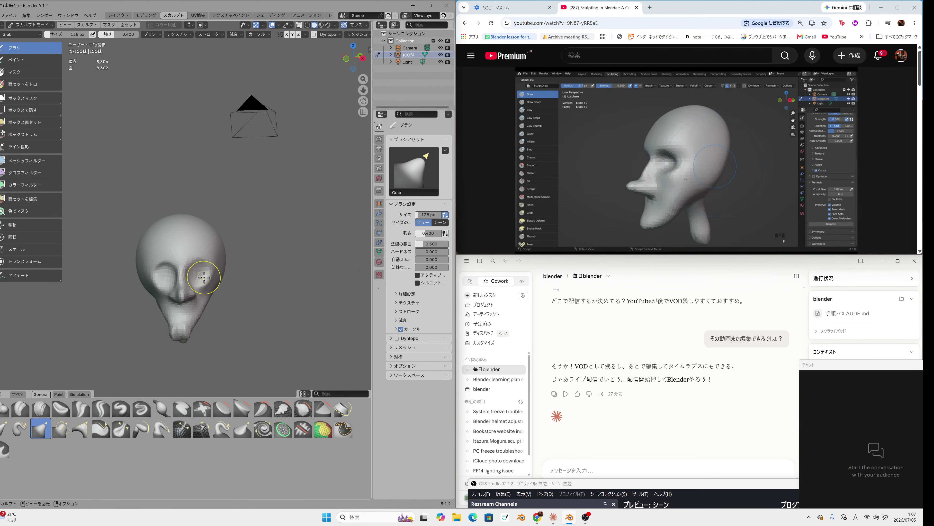
{"action": "middle_click_drag", "start_coordinate": [200, 275], "coordinate": [154, 276]}
{"action": "left_click_drag", "start_coordinate": [158, 272], "coordinate": [194, 265]}
{"action": "mouse_move", "coordinate": [194, 265]}
{"action": "middle_mouse_down"}
{"action": "mouse_move", "coordinate": [339, 254]}
{"action": "mouse_move", "coordinate": [33, 261]}
{"action": "mouse_move", "coordinate": [29, 272]}
{"action": "middle_mouse_up"}
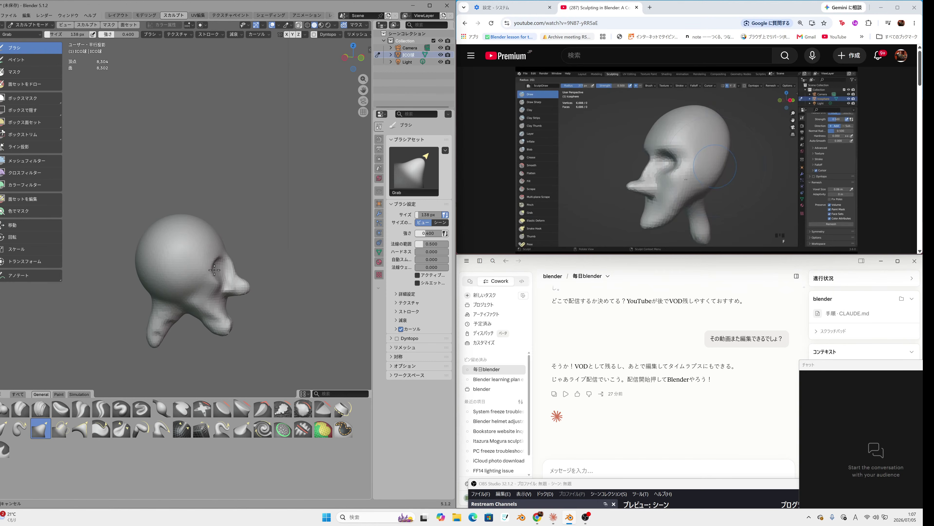
Step: Adjust the temple and cheekbone beside the eye socket with the Grab brush, and remesh the head
{"action": "left_click_drag", "start_coordinate": [212, 270], "coordinate": [218, 264]}
{"action": "mouse_move", "coordinate": [261, 247]}
{"action": "middle_mouse_down"}
{"action": "mouse_move", "coordinate": [188, 261]}
{"action": "mouse_move", "coordinate": [173, 255]}
{"action": "mouse_move", "coordinate": [184, 242]}
{"action": "mouse_move", "coordinate": [185, 254]}
{"action": "middle_mouse_up"}
{"action": "left_click_drag", "start_coordinate": [213, 278], "coordinate": [197, 278]}
{"action": "mouse_move", "coordinate": [197, 279]}
{"action": "middle_mouse_down"}
{"action": "mouse_move", "coordinate": [210, 280]}
{"action": "mouse_move", "coordinate": [196, 285]}
{"action": "middle_mouse_up"}
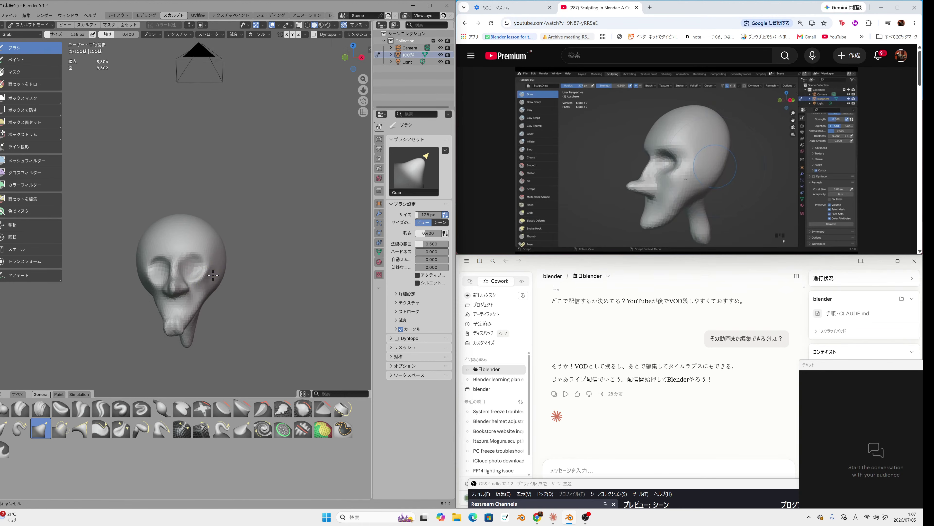
{"action": "mouse_move", "coordinate": [205, 283]}
{"action": "left_mouse_down"}
{"action": "mouse_move", "coordinate": [213, 279]}
{"action": "mouse_move", "coordinate": [206, 281]}
{"action": "left_mouse_up"}
{"action": "left_click_drag", "start_coordinate": [206, 280], "coordinate": [210, 278]}
{"action": "key", "text": "ctrl"}
Step: Refine the eye sockets and the nose with Grab strokes from the front
{"action": "left_click_drag", "start_coordinate": [154, 264], "coordinate": [220, 280]}
{"action": "mouse_move", "coordinate": [250, 271]}
{"action": "middle_mouse_down"}
{"action": "mouse_move", "coordinate": [309, 274]}
{"action": "mouse_move", "coordinate": [244, 278]}
{"action": "middle_mouse_up"}
{"action": "left_click_drag", "start_coordinate": [184, 274], "coordinate": [184, 270]}
{"action": "middle_click_drag", "start_coordinate": [289, 270], "coordinate": [272, 251]}
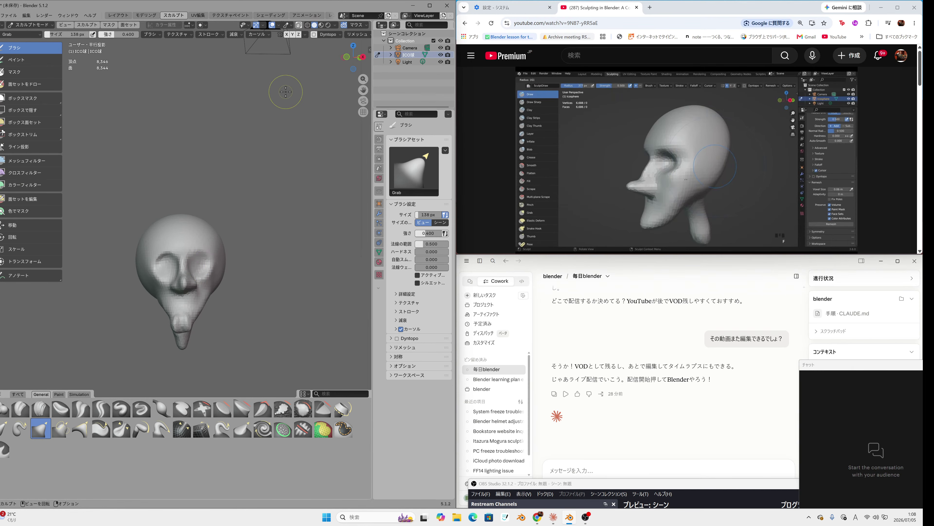
Step: Thicken the neck below the chin with Grab strokes from side and front views
{"action": "mouse_move", "coordinate": [220, 302]}
{"action": "middle_mouse_down"}
{"action": "mouse_move", "coordinate": [292, 247]}
{"action": "mouse_move", "coordinate": [206, 322]}
{"action": "middle_mouse_up"}
{"action": "mouse_move", "coordinate": [161, 334]}
{"action": "left_mouse_down"}
{"action": "mouse_move", "coordinate": [150, 340]}
{"action": "mouse_move", "coordinate": [174, 323]}
{"action": "left_mouse_up"}
{"action": "left_click_drag", "start_coordinate": [172, 318], "coordinate": [162, 339]}
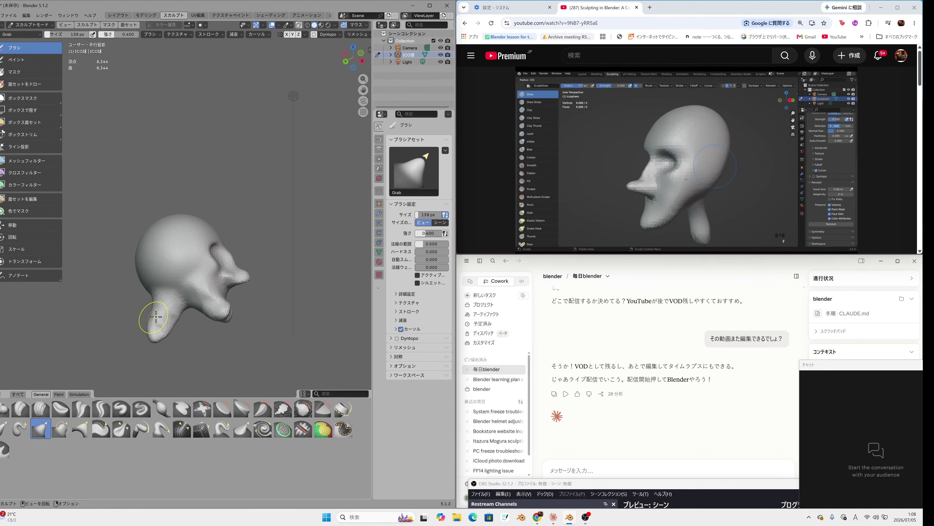
{"action": "middle_click_drag", "start_coordinate": [185, 315], "coordinate": [173, 327]}
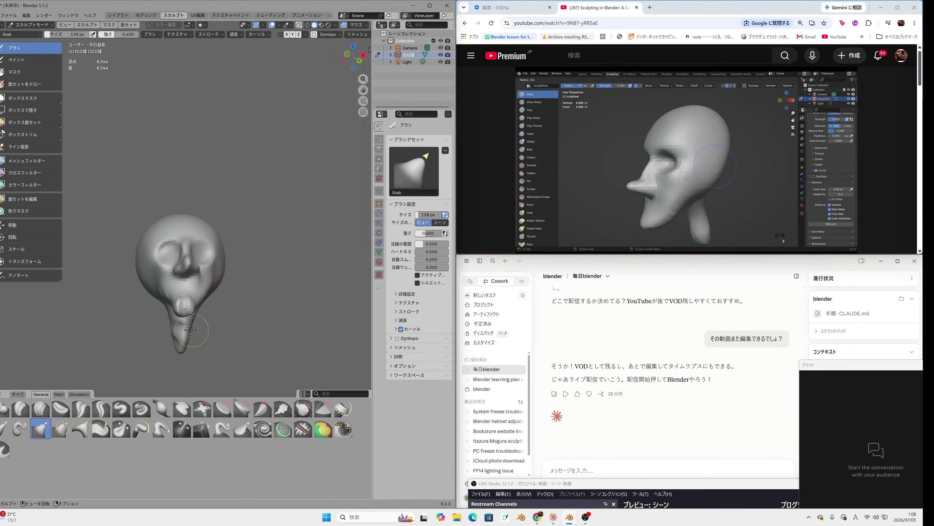
{"action": "left_click_drag", "start_coordinate": [172, 328], "coordinate": [167, 320]}
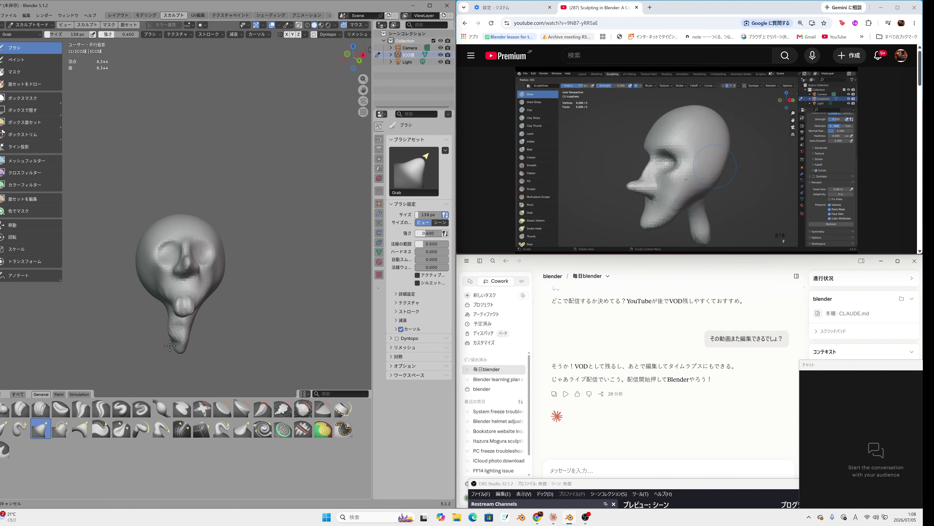
{"action": "mouse_move", "coordinate": [237, 338]}
{"action": "left_mouse_down"}
{"action": "mouse_move", "coordinate": [204, 319]}
{"action": "mouse_move", "coordinate": [215, 324]}
{"action": "mouse_move", "coordinate": [196, 332]}
{"action": "left_mouse_up"}
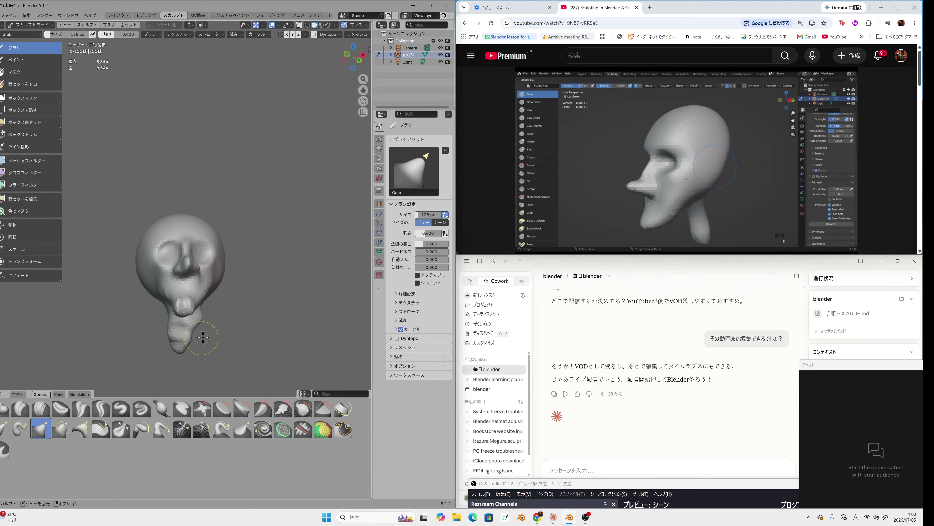
Step: Even out the lower end and back of the neck with further Grab strokes
{"action": "middle_click_drag", "start_coordinate": [200, 338], "coordinate": [204, 349]}
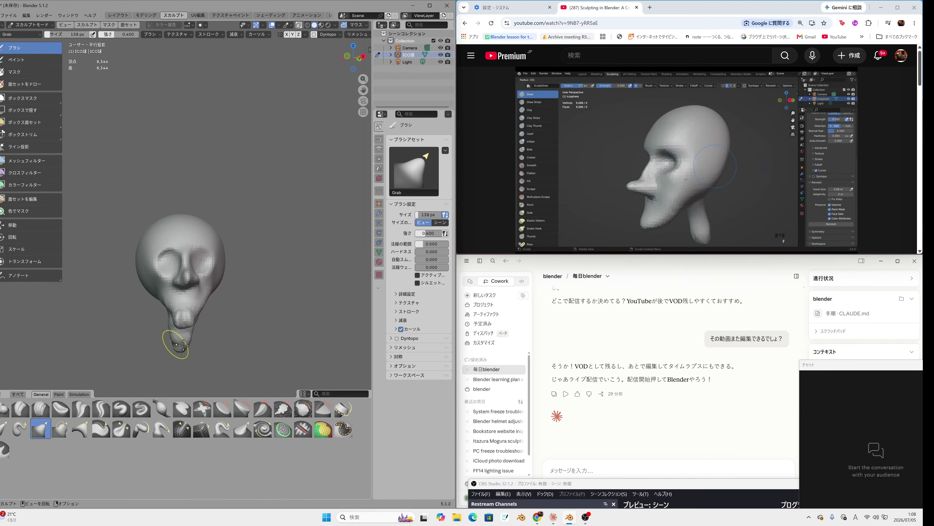
{"action": "mouse_move", "coordinate": [194, 338]}
{"action": "left_mouse_down"}
{"action": "mouse_move", "coordinate": [156, 346]}
{"action": "mouse_move", "coordinate": [182, 342]}
{"action": "left_mouse_up"}
{"action": "mouse_move", "coordinate": [182, 342]}
{"action": "left_mouse_down"}
{"action": "mouse_move", "coordinate": [173, 344]}
{"action": "mouse_move", "coordinate": [174, 354]}
{"action": "left_mouse_up"}
{"action": "middle_click_drag", "start_coordinate": [173, 344], "coordinate": [188, 343]}
{"action": "mouse_move", "coordinate": [167, 332]}
{"action": "left_mouse_down"}
{"action": "mouse_move", "coordinate": [179, 320]}
{"action": "mouse_move", "coordinate": [195, 324]}
{"action": "mouse_move", "coordinate": [156, 317]}
{"action": "mouse_move", "coordinate": [146, 302]}
{"action": "left_mouse_up"}
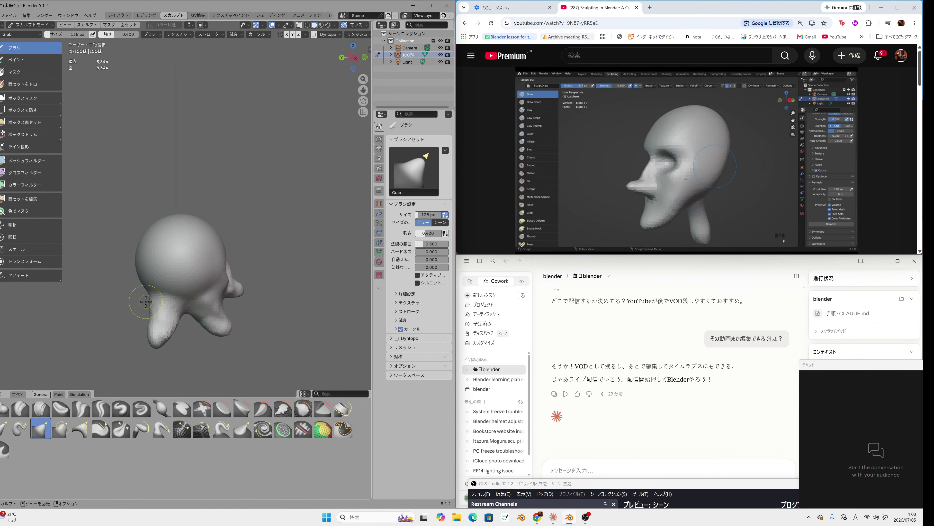
{"action": "middle_click_drag", "start_coordinate": [146, 301], "coordinate": [138, 295]}
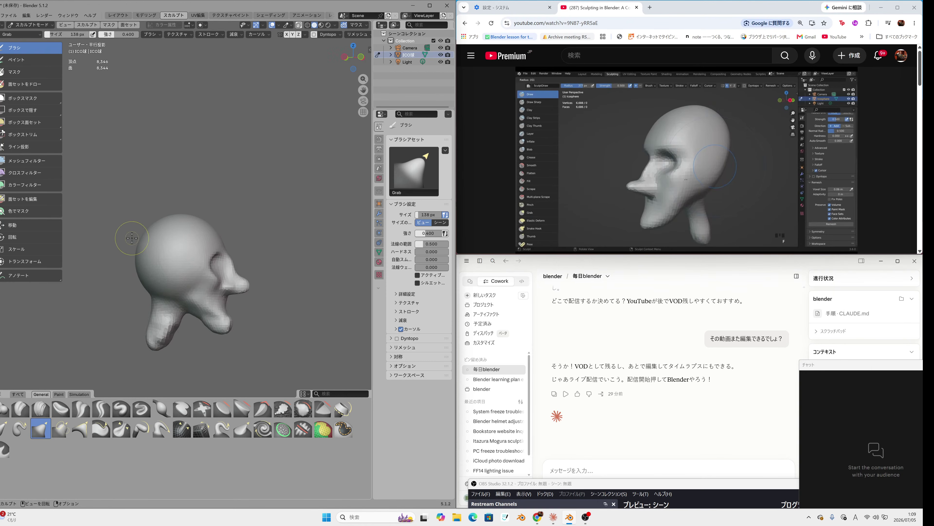
Step: Enlarge the Grab brush to 296 px and pull the upper back of the head outward in side view
{"action": "middle_click_drag", "start_coordinate": [130, 241], "coordinate": [148, 226]}
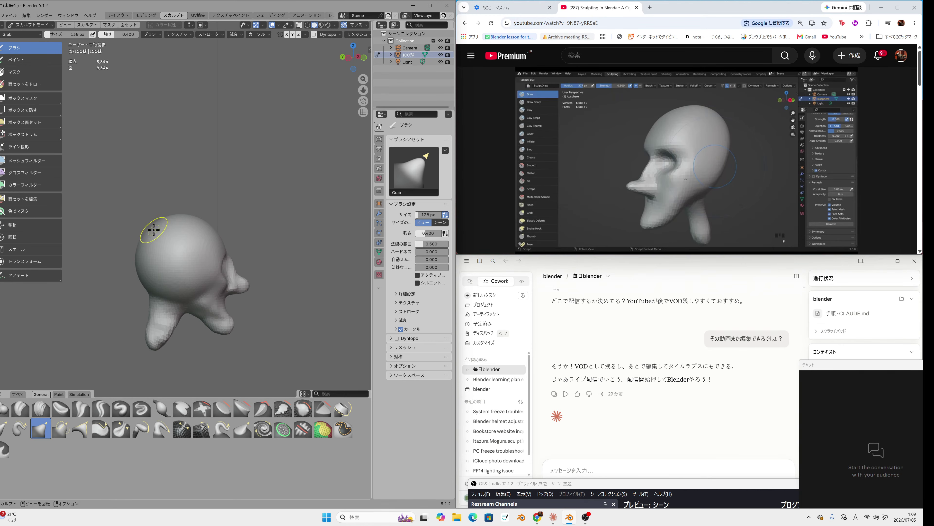
{"action": "key", "text": "f"}
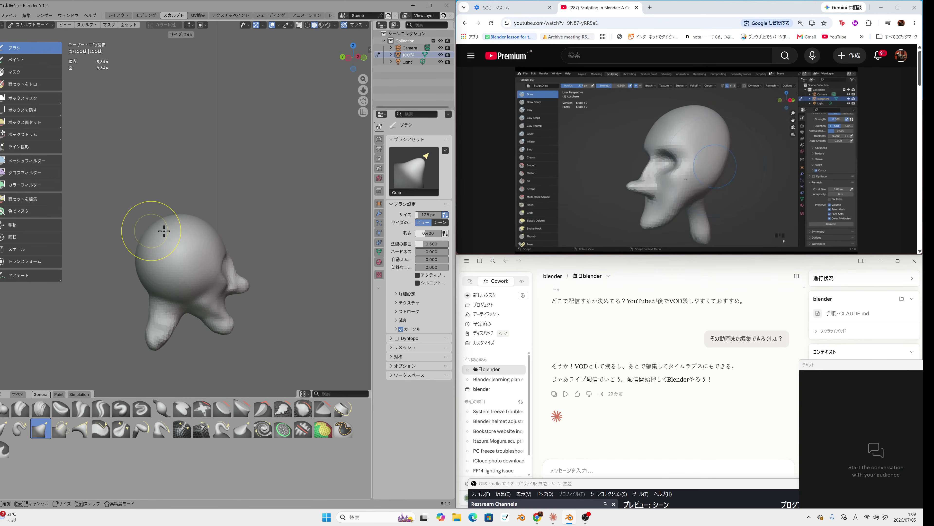
{"action": "left_click", "coordinate": [154, 217]}
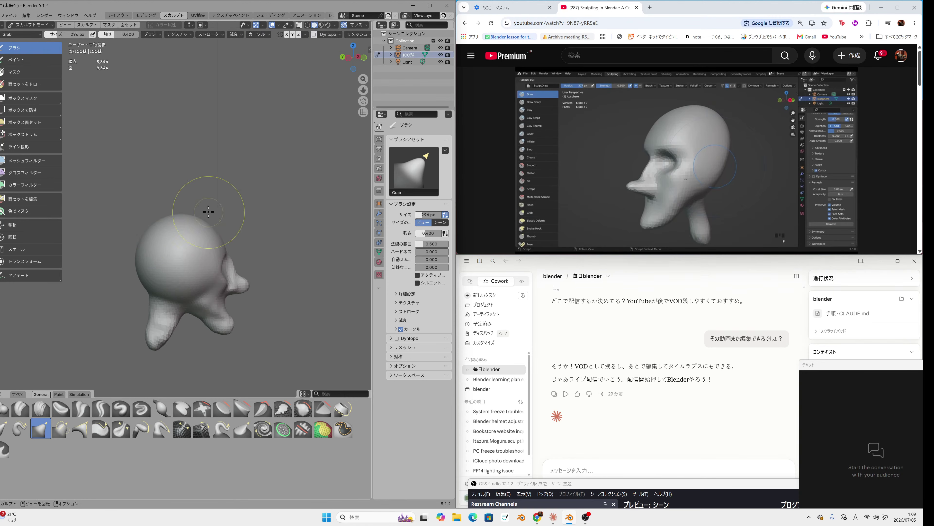
{"action": "left_click_drag", "start_coordinate": [352, 58], "coordinate": [346, 60]}
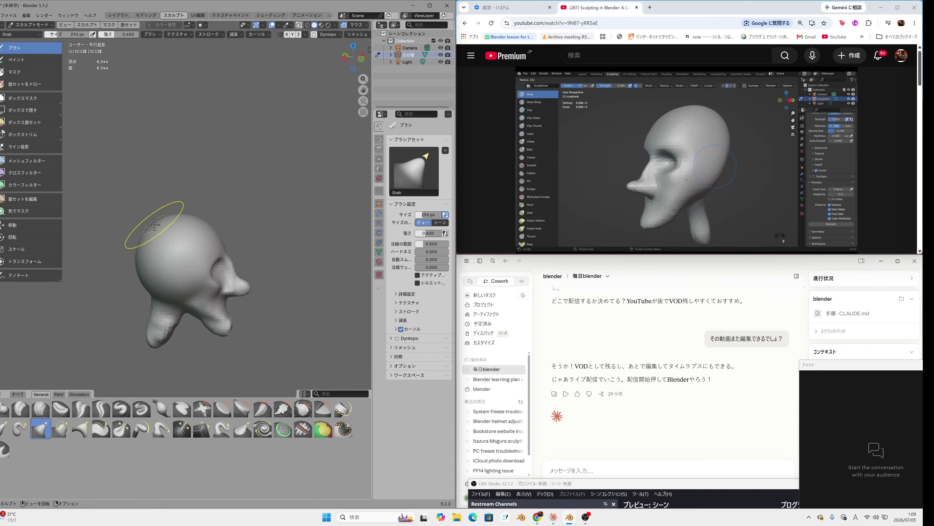
{"action": "left_click_drag", "start_coordinate": [153, 224], "coordinate": [153, 224]}
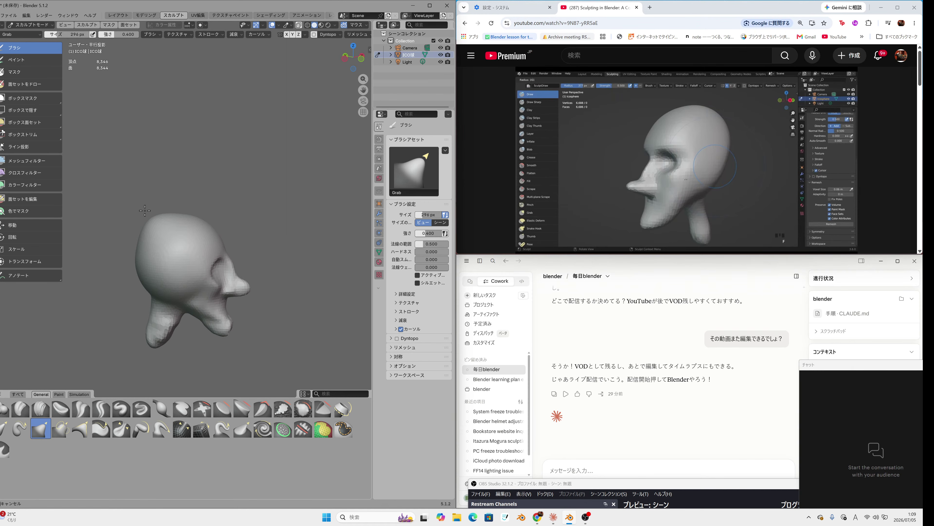
{"action": "left_click_drag", "start_coordinate": [145, 210], "coordinate": [138, 204]}
{"action": "left_click_drag", "start_coordinate": [138, 239], "coordinate": [139, 238]}
{"action": "mouse_move", "coordinate": [128, 237]}
{"action": "left_mouse_down"}
{"action": "mouse_move", "coordinate": [111, 239]}
{"action": "mouse_move", "coordinate": [131, 244]}
{"action": "mouse_move", "coordinate": [129, 265]}
{"action": "mouse_move", "coordinate": [163, 247]}
{"action": "left_mouse_up"}
Step: Round out the back and crown of the head with large Grab strokes from both sides
{"action": "middle_click_drag", "start_coordinate": [150, 247], "coordinate": [141, 243]}
{"action": "left_click_drag", "start_coordinate": [141, 244], "coordinate": [144, 238]}
{"action": "mouse_move", "coordinate": [144, 238]}
{"action": "left_mouse_down"}
{"action": "mouse_move", "coordinate": [133, 243]}
{"action": "mouse_move", "coordinate": [143, 246]}
{"action": "left_mouse_up"}
{"action": "middle_click_drag", "start_coordinate": [145, 245], "coordinate": [140, 232]}
{"action": "left_click_drag", "start_coordinate": [199, 215], "coordinate": [201, 214]}
{"action": "middle_click_drag", "start_coordinate": [253, 229], "coordinate": [231, 230]}
{"action": "mouse_move", "coordinate": [207, 221]}
{"action": "left_mouse_down"}
{"action": "mouse_move", "coordinate": [219, 230]}
{"action": "mouse_move", "coordinate": [240, 190]}
{"action": "left_mouse_up"}
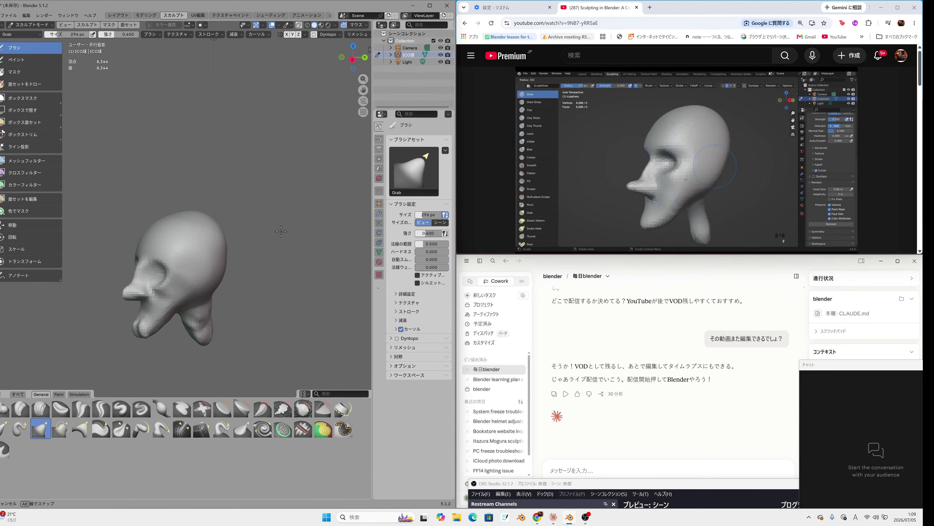
{"action": "middle_click_drag", "start_coordinate": [240, 190], "coordinate": [246, 215]}
{"action": "mouse_move", "coordinate": [218, 248]}
{"action": "left_mouse_down"}
{"action": "mouse_move", "coordinate": [236, 260]}
{"action": "mouse_move", "coordinate": [234, 232]}
{"action": "mouse_move", "coordinate": [245, 231]}
{"action": "mouse_move", "coordinate": [209, 211]}
{"action": "mouse_move", "coordinate": [196, 218]}
{"action": "left_mouse_up"}
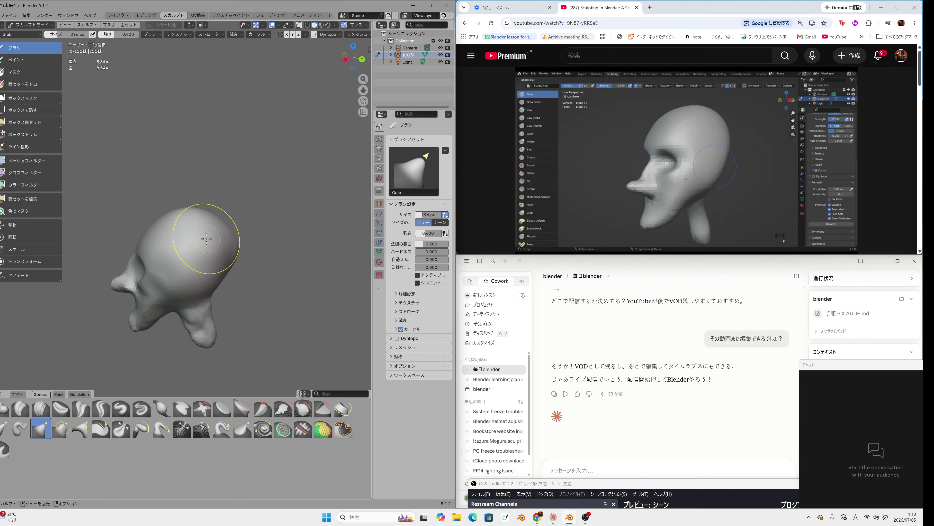
Step: Raise and round the forehead and the top of the skull with Grab strokes from front and side views
{"action": "mouse_move", "coordinate": [246, 235]}
{"action": "middle_mouse_down"}
{"action": "mouse_move", "coordinate": [290, 238]}
{"action": "mouse_move", "coordinate": [250, 218]}
{"action": "middle_mouse_up"}
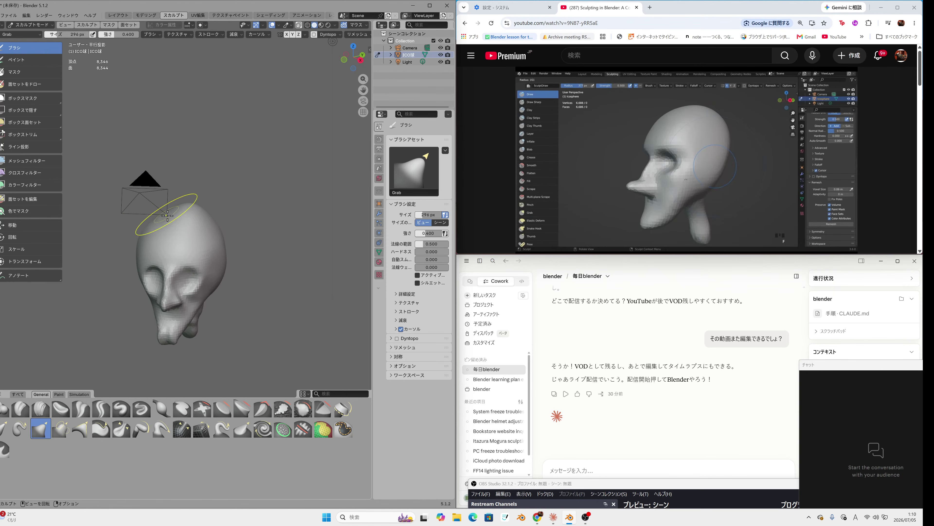
{"action": "left_click_drag", "start_coordinate": [171, 219], "coordinate": [160, 213]}
{"action": "left_click_drag", "start_coordinate": [213, 227], "coordinate": [214, 227]}
{"action": "mouse_move", "coordinate": [221, 227]}
{"action": "middle_mouse_down"}
{"action": "mouse_move", "coordinate": [265, 226]}
{"action": "mouse_move", "coordinate": [162, 218]}
{"action": "middle_mouse_up"}
{"action": "left_click_drag", "start_coordinate": [162, 218], "coordinate": [167, 208]}
{"action": "mouse_move", "coordinate": [167, 209]}
{"action": "middle_mouse_down"}
{"action": "mouse_move", "coordinate": [191, 215]}
{"action": "mouse_move", "coordinate": [142, 225]}
{"action": "middle_mouse_up"}
{"action": "mouse_move", "coordinate": [142, 225]}
{"action": "left_mouse_down"}
{"action": "mouse_move", "coordinate": [163, 247]}
{"action": "mouse_move", "coordinate": [160, 237]}
{"action": "left_mouse_up"}
{"action": "middle_click_drag", "start_coordinate": [160, 238], "coordinate": [149, 214]}
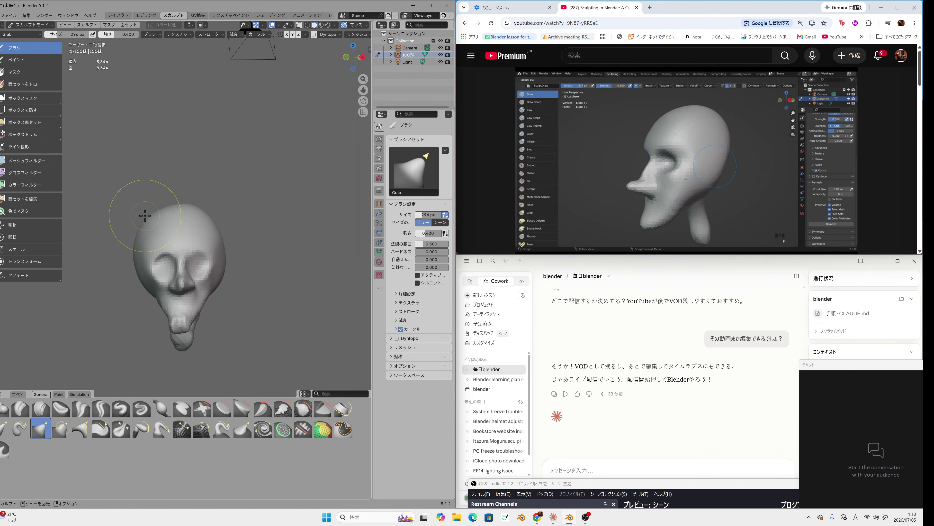
Step: Adjust the jaw and the side of the face with Grab, and pull the back of the skull farther out
{"action": "left_click_drag", "start_coordinate": [161, 324], "coordinate": [167, 324]}
{"action": "left_click_drag", "start_coordinate": [250, 273], "coordinate": [220, 274]}
{"action": "middle_click_drag", "start_coordinate": [131, 246], "coordinate": [257, 246]}
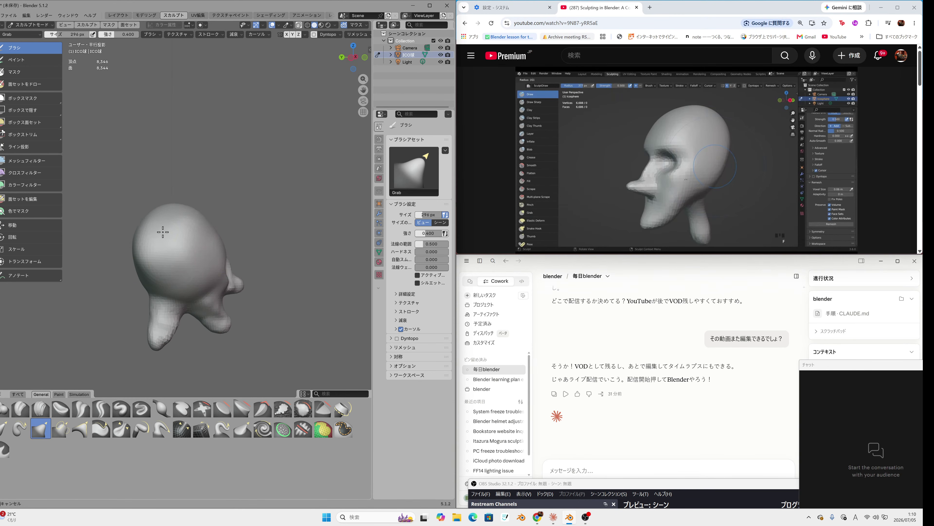
{"action": "middle_click_drag", "start_coordinate": [167, 229], "coordinate": [179, 224]}
{"action": "mouse_move", "coordinate": [150, 207]}
{"action": "left_mouse_down"}
{"action": "mouse_move", "coordinate": [157, 198]}
{"action": "mouse_move", "coordinate": [149, 239]}
{"action": "mouse_move", "coordinate": [128, 269]}
{"action": "left_mouse_up"}
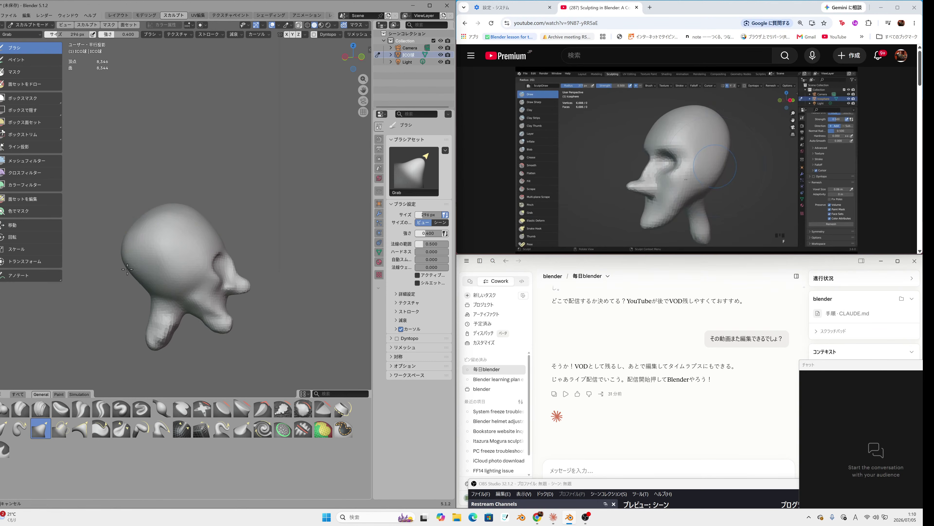
{"action": "middle_click_drag", "start_coordinate": [158, 261], "coordinate": [154, 259]}
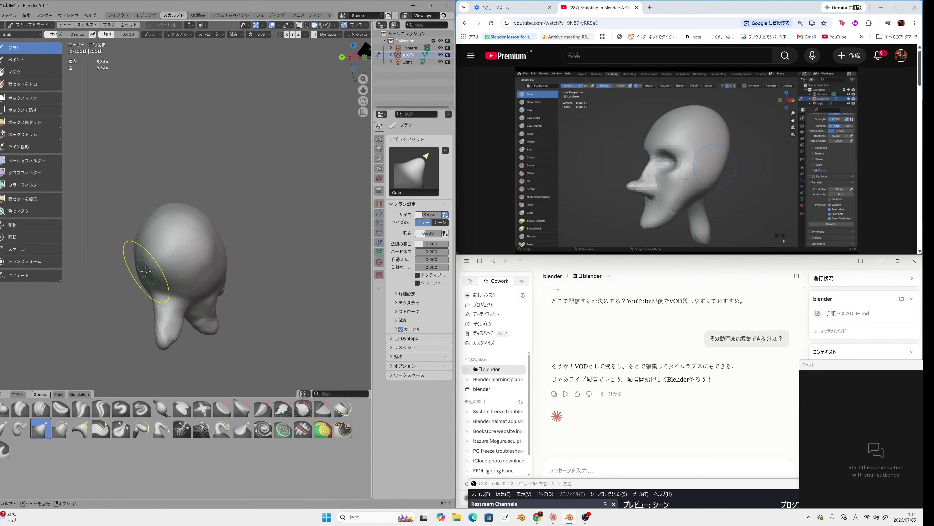
Step: Shape the top and sides of the skull with large Grab strokes from behind
{"action": "mouse_move", "coordinate": [134, 256]}
{"action": "middle_mouse_down"}
{"action": "mouse_move", "coordinate": [167, 260]}
{"action": "mouse_move", "coordinate": [153, 263]}
{"action": "middle_mouse_up"}
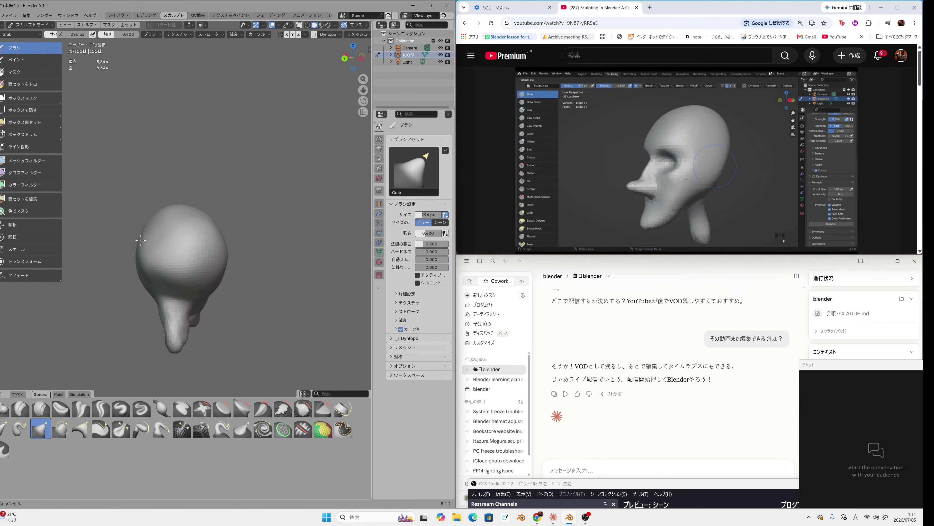
{"action": "middle_click_drag", "start_coordinate": [170, 205], "coordinate": [172, 206]}
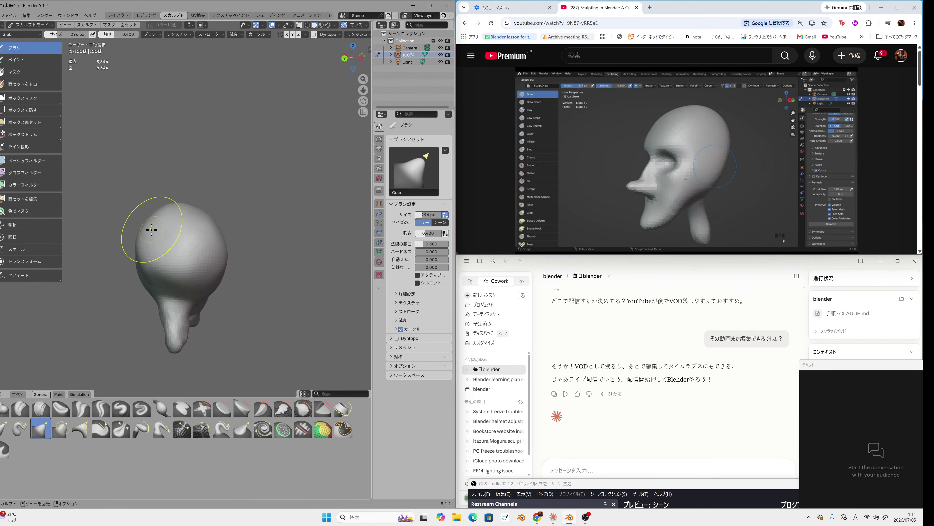
{"action": "middle_click_drag", "start_coordinate": [139, 254], "coordinate": [138, 255]}
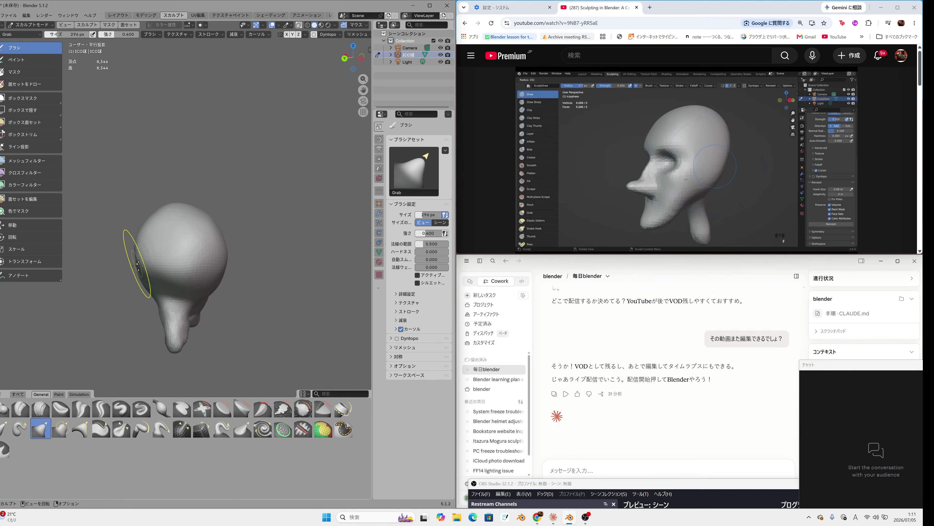
{"action": "middle_click_drag", "start_coordinate": [149, 287], "coordinate": [166, 281]}
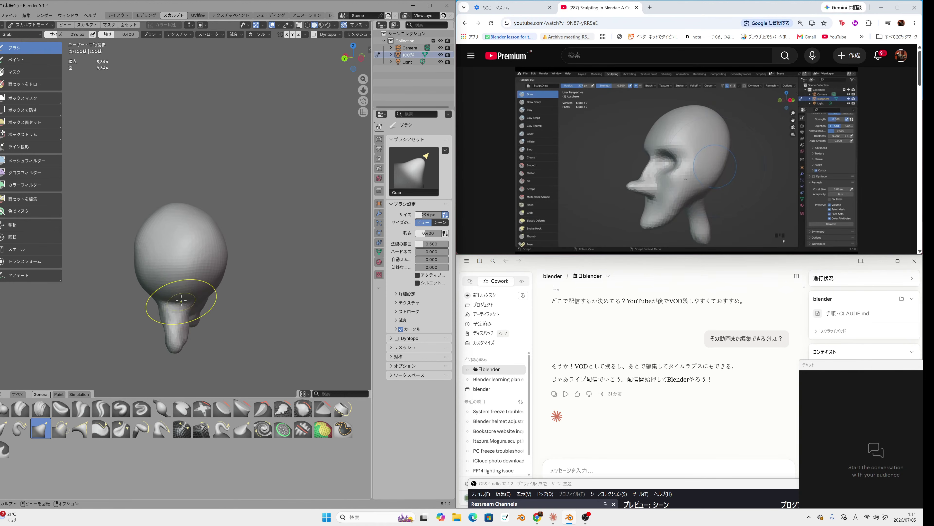
{"action": "mouse_move", "coordinate": [144, 263]}
{"action": "middle_mouse_down"}
{"action": "mouse_move", "coordinate": [284, 290]}
{"action": "mouse_move", "coordinate": [75, 272]}
{"action": "middle_mouse_up"}
{"action": "mouse_move", "coordinate": [240, 271]}
{"action": "middle_mouse_down"}
{"action": "mouse_move", "coordinate": [235, 239]}
{"action": "mouse_move", "coordinate": [246, 239]}
{"action": "middle_mouse_up"}
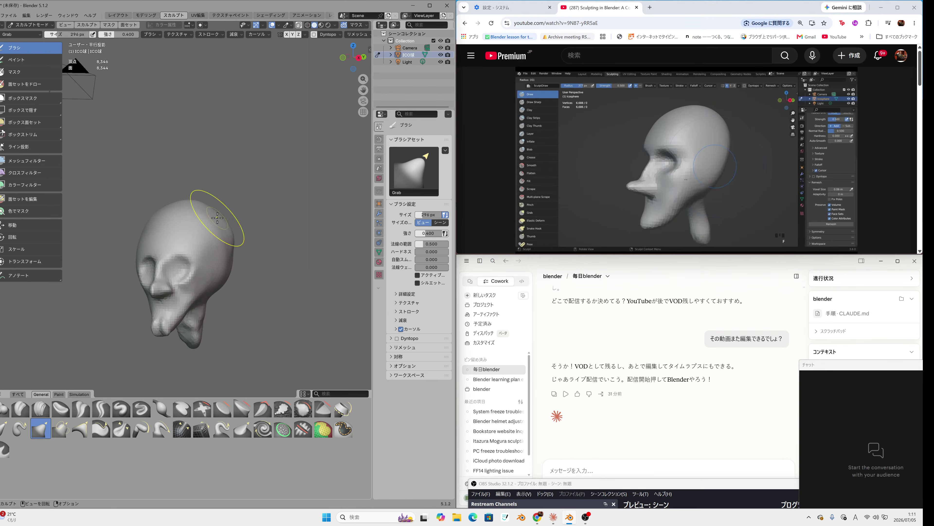
Step: Smooth out the crown's outline with Grab strokes from above, and remesh the head
{"action": "mouse_move", "coordinate": [267, 218]}
{"action": "middle_mouse_down"}
{"action": "mouse_move", "coordinate": [242, 288]}
{"action": "mouse_move", "coordinate": [245, 274]}
{"action": "middle_mouse_up"}
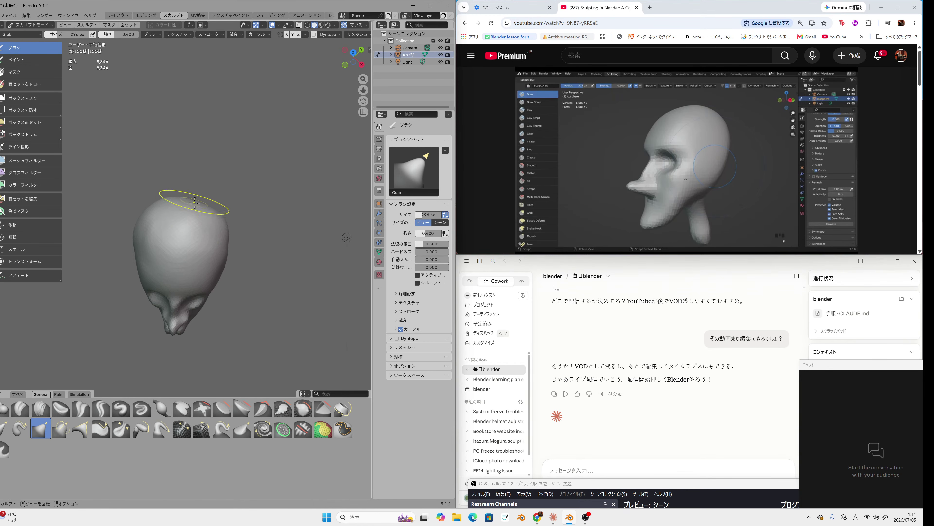
{"action": "left_click_drag", "start_coordinate": [195, 201], "coordinate": [197, 189]}
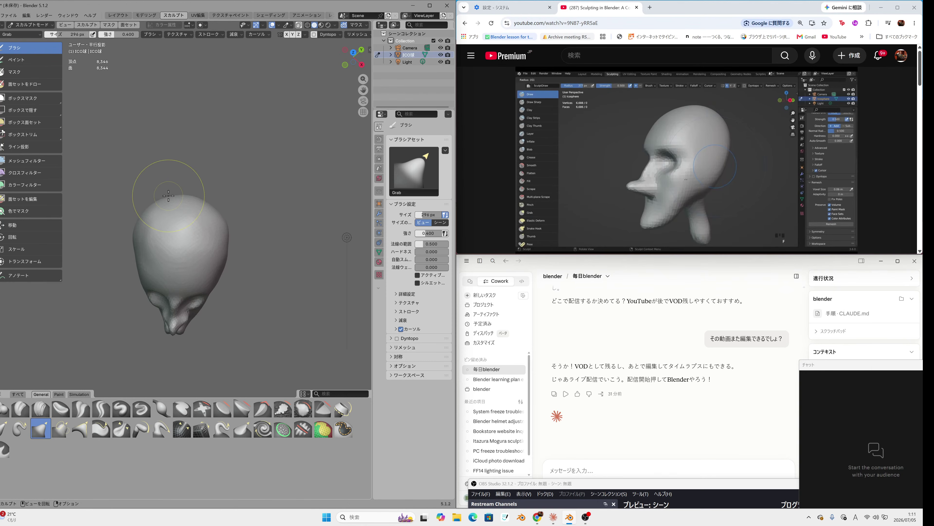
{"action": "left_click_drag", "start_coordinate": [171, 200], "coordinate": [197, 201]}
{"action": "mouse_move", "coordinate": [201, 198]}
{"action": "middle_mouse_down"}
{"action": "mouse_move", "coordinate": [167, 157]}
{"action": "mouse_move", "coordinate": [230, 147]}
{"action": "middle_mouse_up"}
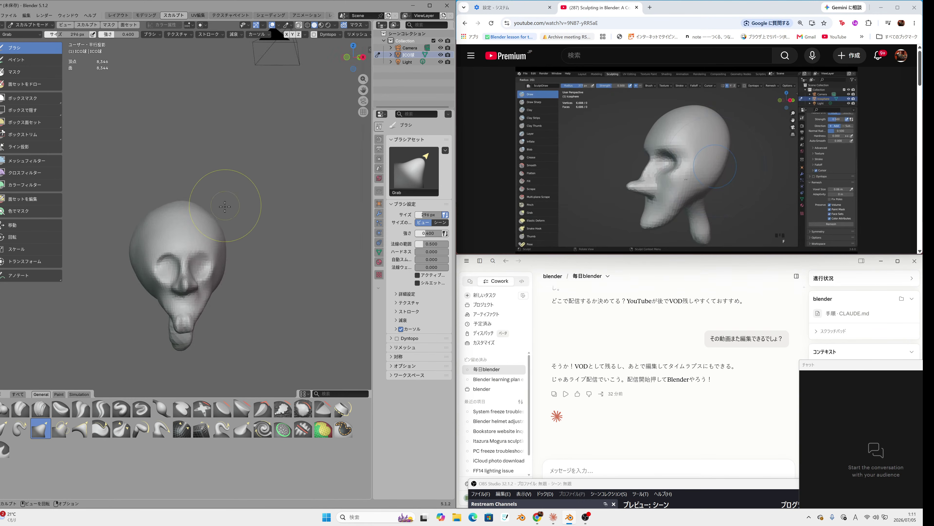
{"action": "key", "text": "ctrl"}
{"action": "middle_click_drag", "start_coordinate": [210, 232], "coordinate": [195, 238]}
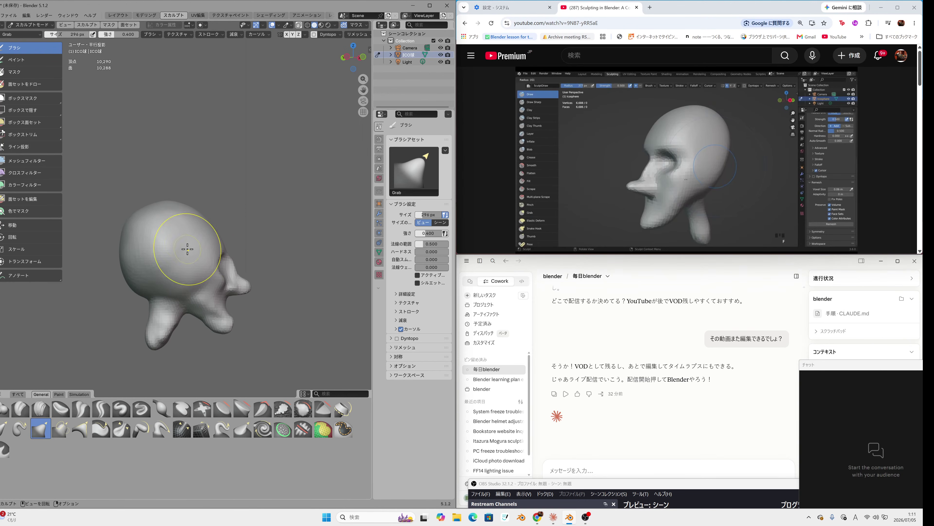
{"action": "key", "text": "ctrl"}
{"action": "mouse_move", "coordinate": [189, 247]}
{"action": "middle_mouse_down"}
{"action": "mouse_move", "coordinate": [167, 217]}
{"action": "mouse_move", "coordinate": [138, 229]}
{"action": "mouse_move", "coordinate": [135, 242]}
{"action": "middle_mouse_up"}
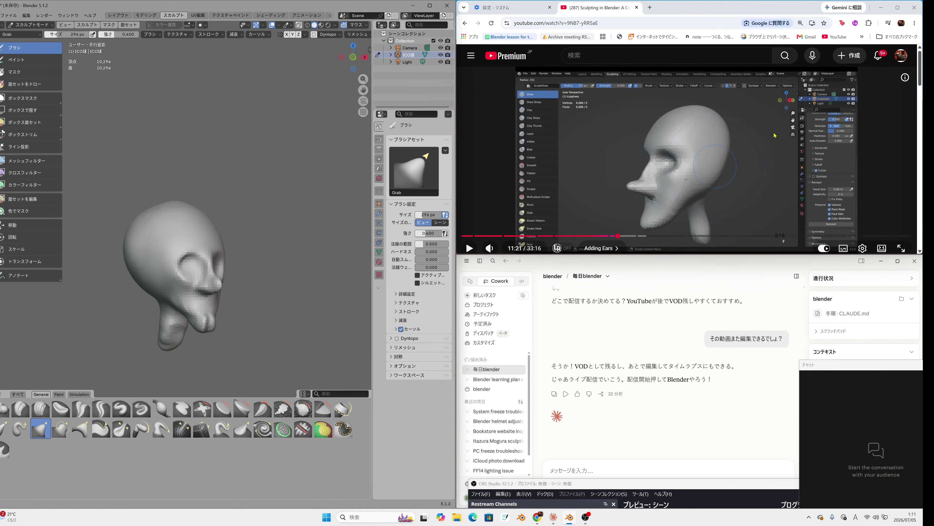
Step: Resume the sculpting tutorial video in the browser and turn the head back to a front view in Blender
{"action": "left_click", "coordinate": [692, 126]}
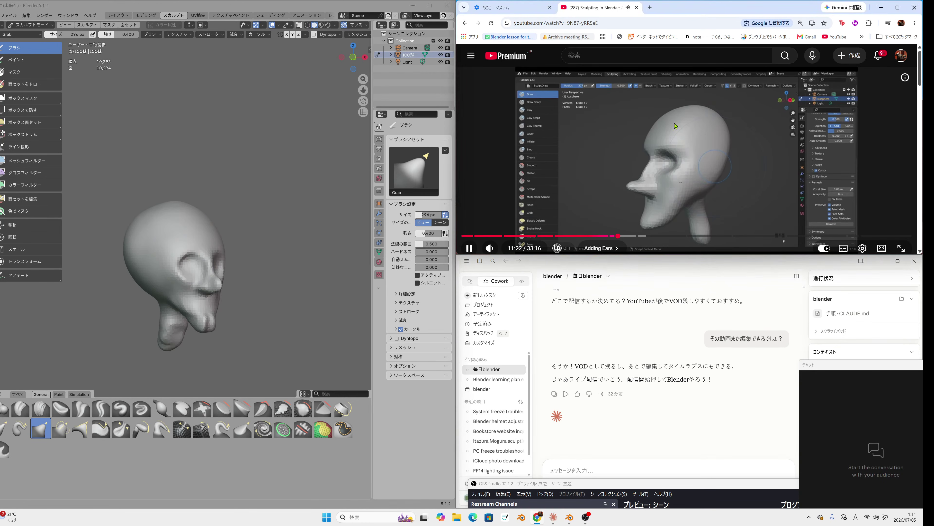
{"action": "middle_click_drag", "start_coordinate": [303, 156], "coordinate": [258, 190]}
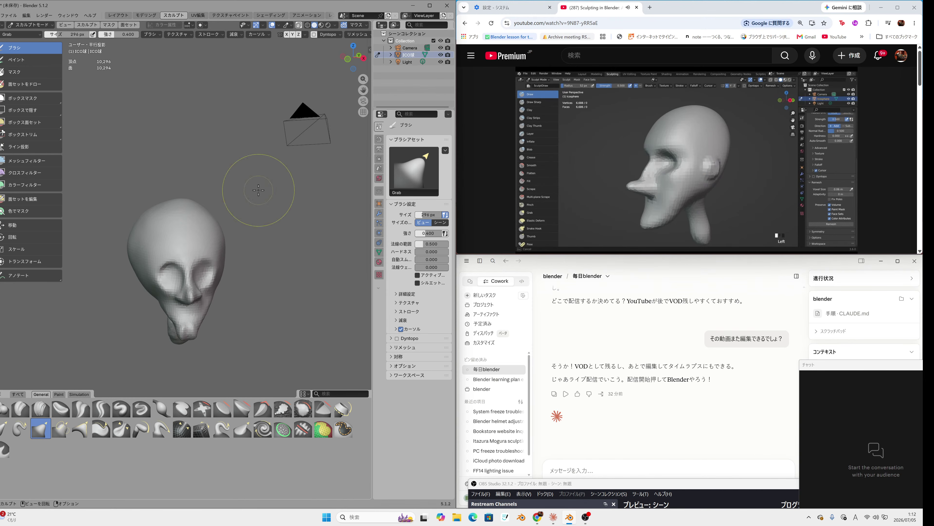
Step: Pause the sculpting tutorial at the Adding Ears section, inspect the ear placement in fullscreen, and return to Blender
{"action": "left_click", "coordinate": [638, 185]}
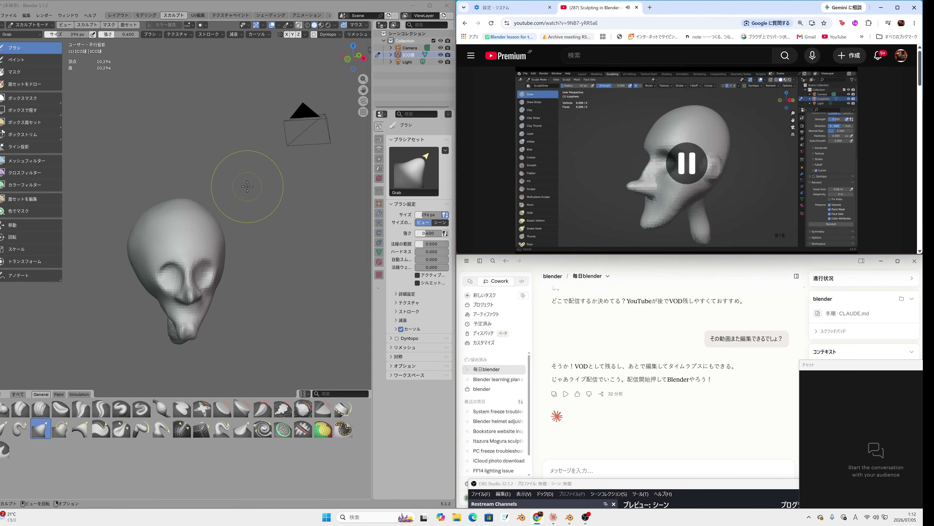
{"action": "key", "text": "f"}
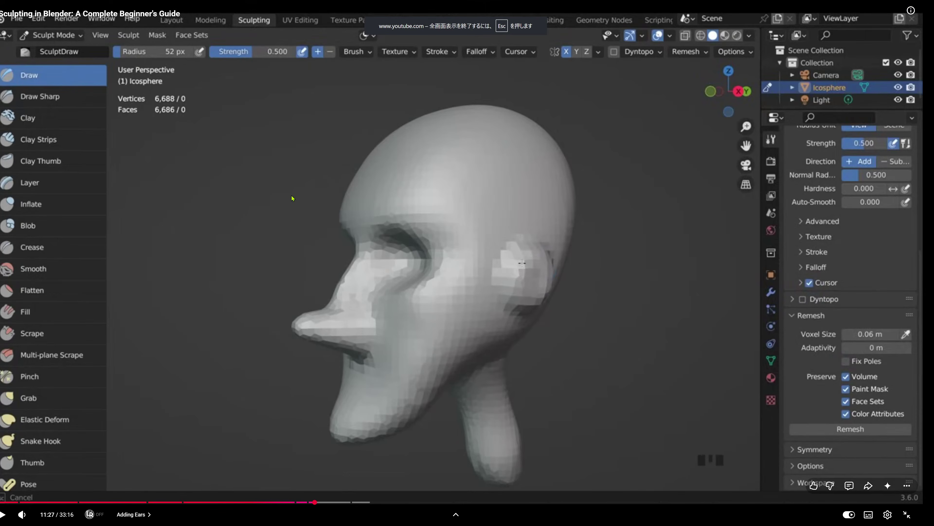
{"action": "key", "text": "f"}
{"action": "left_click", "coordinate": [291, 195]}
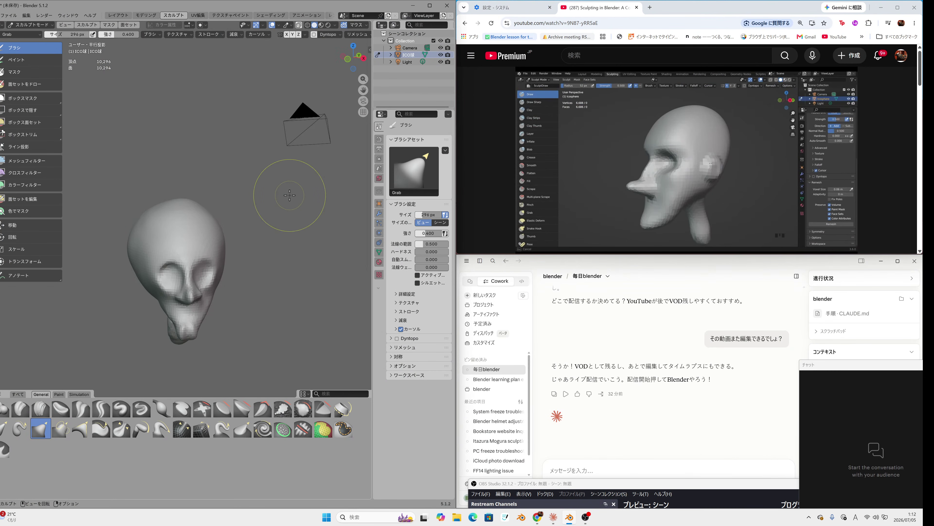
Step: Set the brush size to 96 px and switch to the Draw brush with the side of the head facing the view
{"action": "key", "text": "f"}
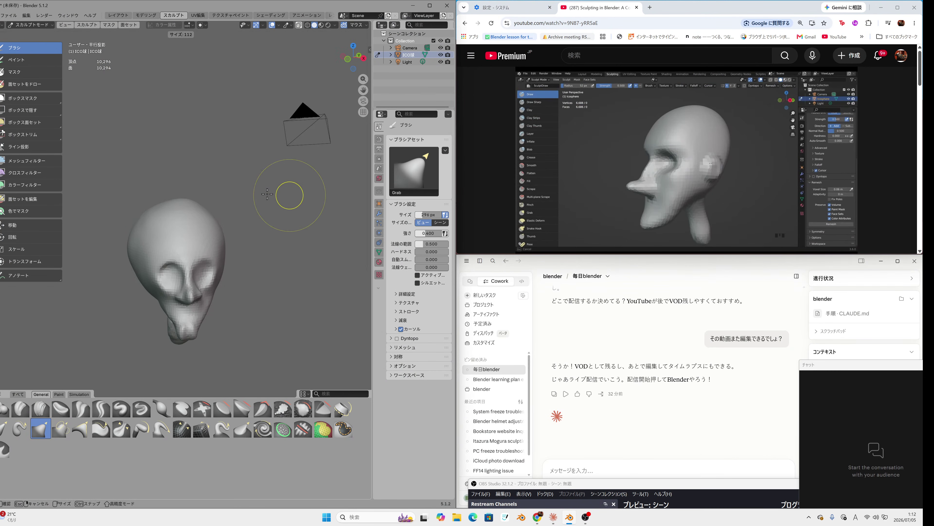
{"action": "left_click", "coordinate": [266, 199]}
{"action": "middle_click_drag", "start_coordinate": [298, 225], "coordinate": [255, 223]}
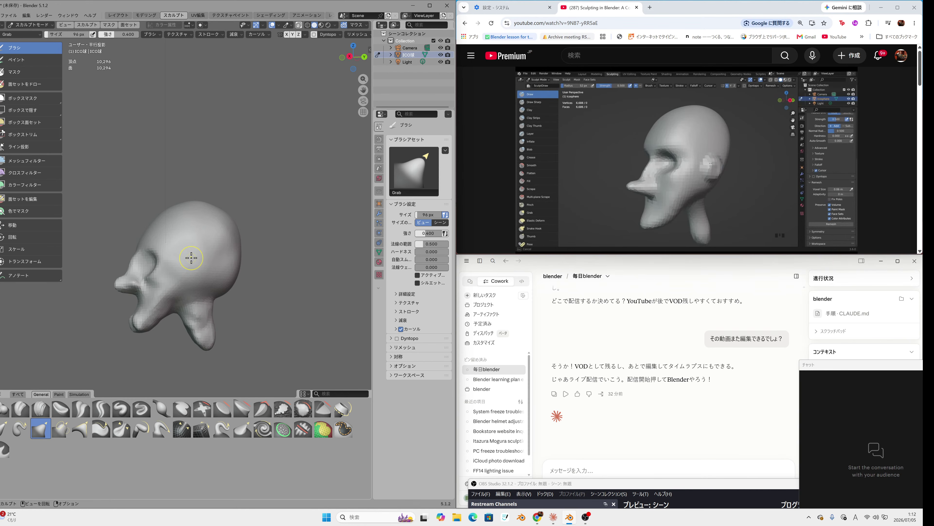
{"action": "left_click_drag", "start_coordinate": [194, 259], "coordinate": [193, 257]}
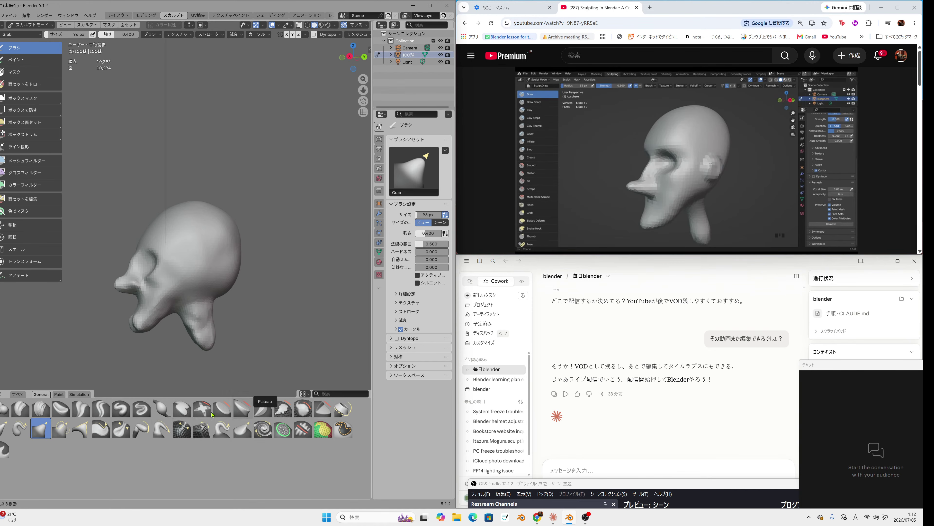
{"action": "left_click", "coordinate": [121, 409]}
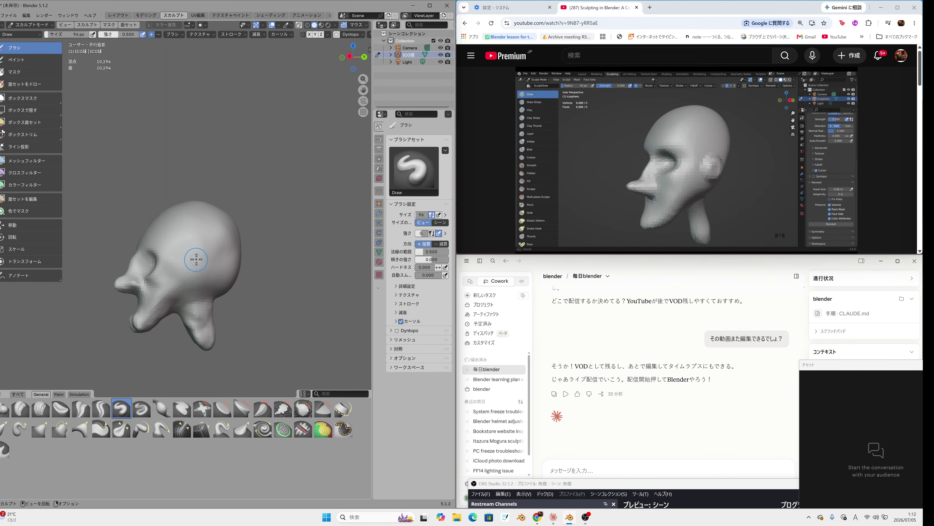
Step: Start an ear bump on the side of the head with short Draw strokes while following the tutorial video
{"action": "left_click_drag", "start_coordinate": [196, 257], "coordinate": [192, 259]}
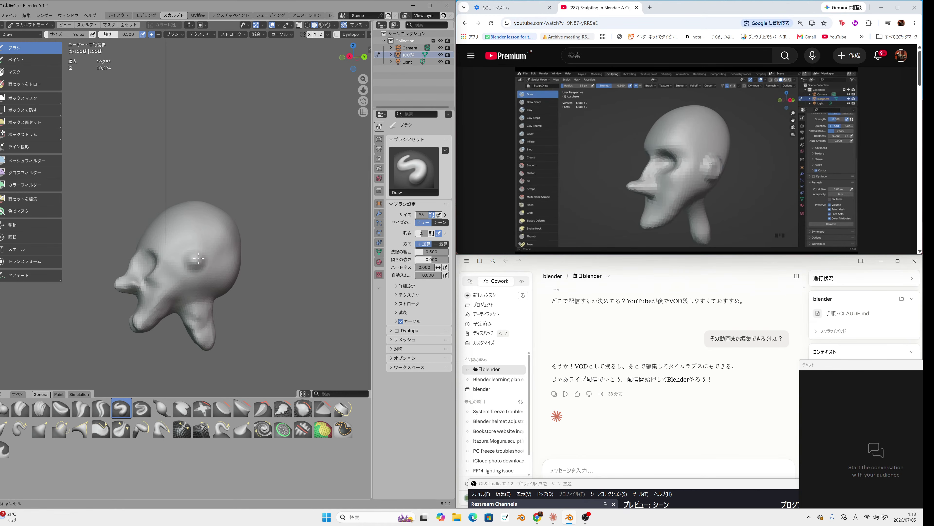
{"action": "left_click_drag", "start_coordinate": [194, 256], "coordinate": [195, 256]}
{"action": "left_click", "coordinate": [699, 152]}
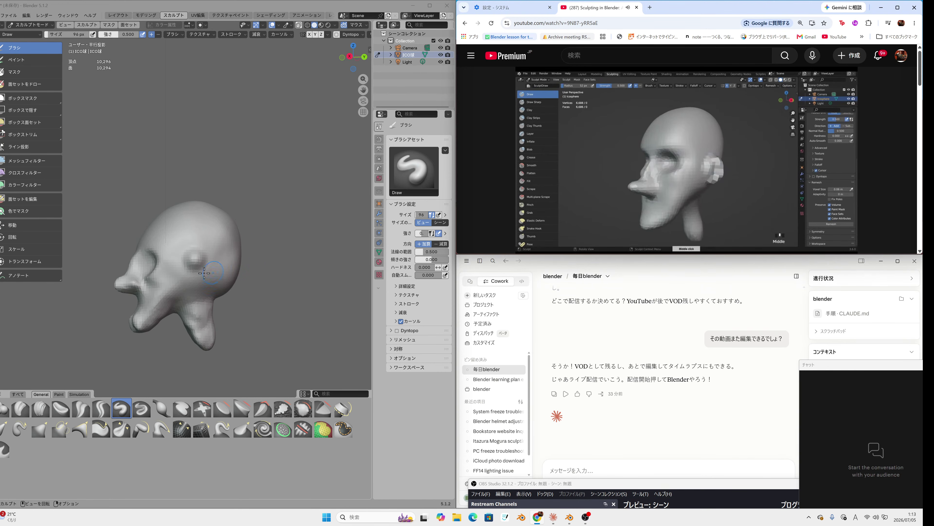
{"action": "left_click_drag", "start_coordinate": [197, 260], "coordinate": [199, 254]}
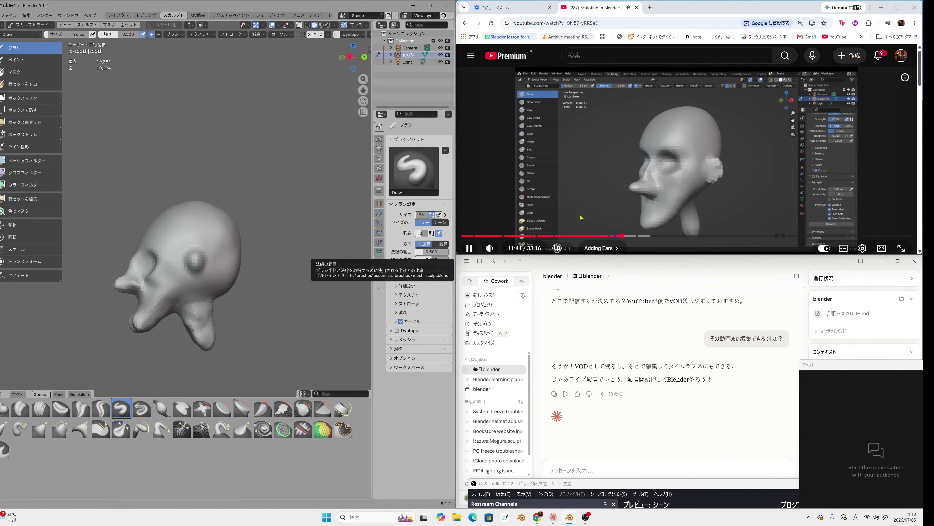
Step: Replay the last seconds of the tutorial's Adding Ears section in the browser and pause the video
{"action": "left_click", "coordinate": [653, 177]}
{"action": "key", "text": "j"}
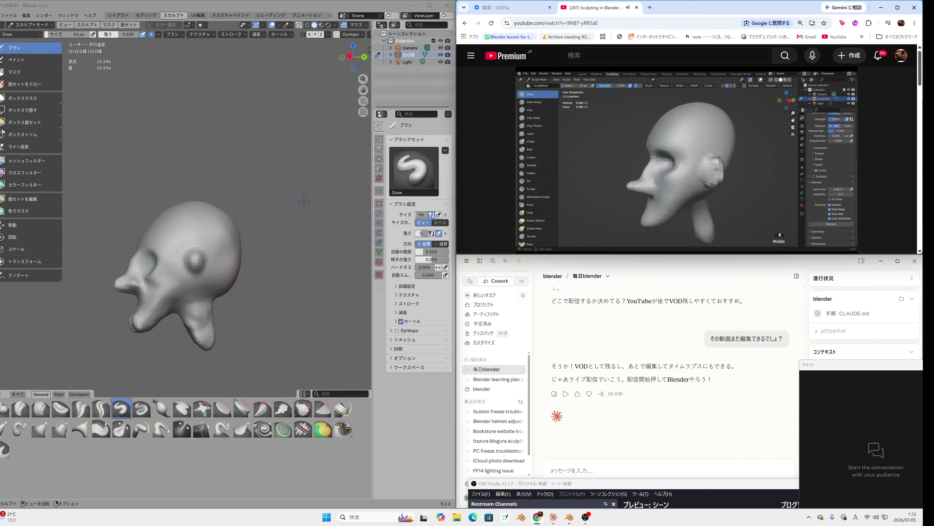
{"action": "key", "text": "XF86AudioPlay"}
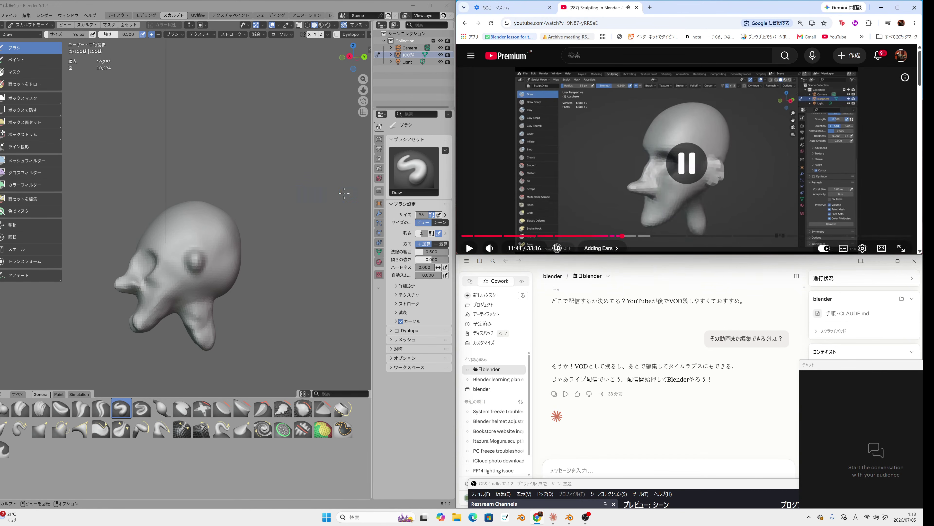
Step: Build the ear bump outward from the side of the head with Draw strokes from several angles
{"action": "mouse_move", "coordinate": [200, 270]}
{"action": "left_mouse_down"}
{"action": "mouse_move", "coordinate": [200, 250]}
{"action": "mouse_move", "coordinate": [198, 267]}
{"action": "left_mouse_up"}
{"action": "mouse_move", "coordinate": [198, 267]}
{"action": "middle_mouse_down"}
{"action": "mouse_move", "coordinate": [240, 252]}
{"action": "mouse_move", "coordinate": [246, 260]}
{"action": "middle_mouse_up"}
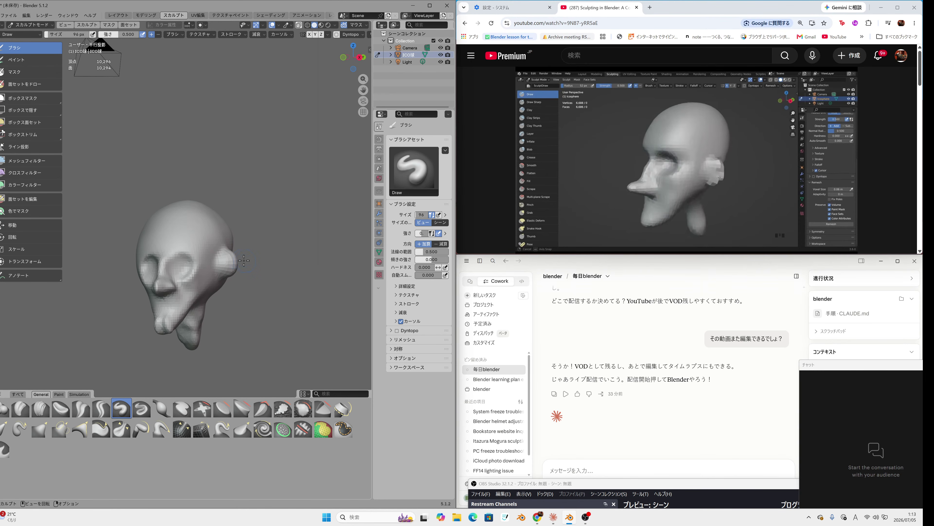
{"action": "left_click_drag", "start_coordinate": [225, 260], "coordinate": [221, 268]}
{"action": "middle_click_drag", "start_coordinate": [221, 267], "coordinate": [230, 264]}
{"action": "left_click_drag", "start_coordinate": [228, 263], "coordinate": [228, 264]}
{"action": "middle_click_drag", "start_coordinate": [227, 263], "coordinate": [225, 272]}
{"action": "left_click_drag", "start_coordinate": [225, 273], "coordinate": [226, 272]}
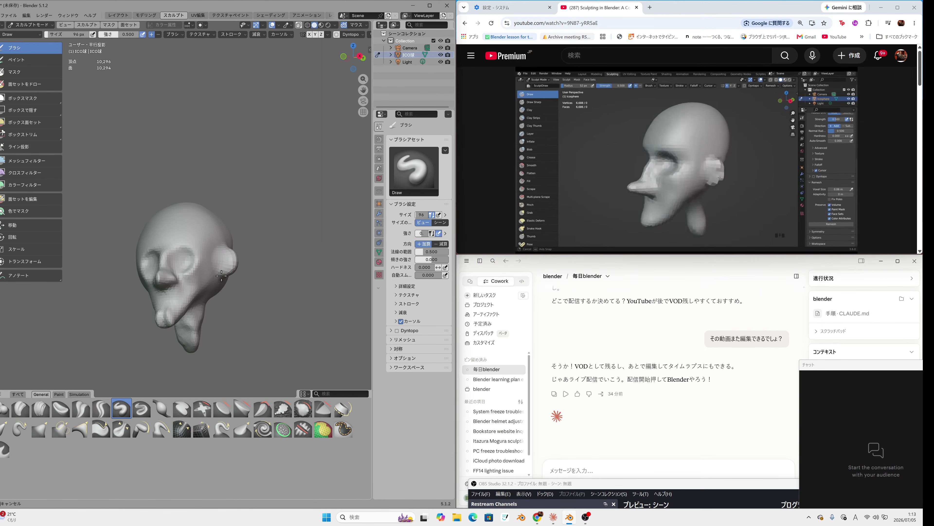
Step: Extend the ear's upper and lower edges with more Draw strokes, carrying the shape down toward the jaw
{"action": "left_click_drag", "start_coordinate": [218, 279], "coordinate": [218, 279]}
{"action": "middle_click_drag", "start_coordinate": [218, 279], "coordinate": [211, 251]}
{"action": "left_click_drag", "start_coordinate": [211, 252], "coordinate": [214, 239]}
{"action": "middle_click_drag", "start_coordinate": [214, 239], "coordinate": [225, 255]}
{"action": "left_click_drag", "start_coordinate": [224, 255], "coordinate": [220, 250]}
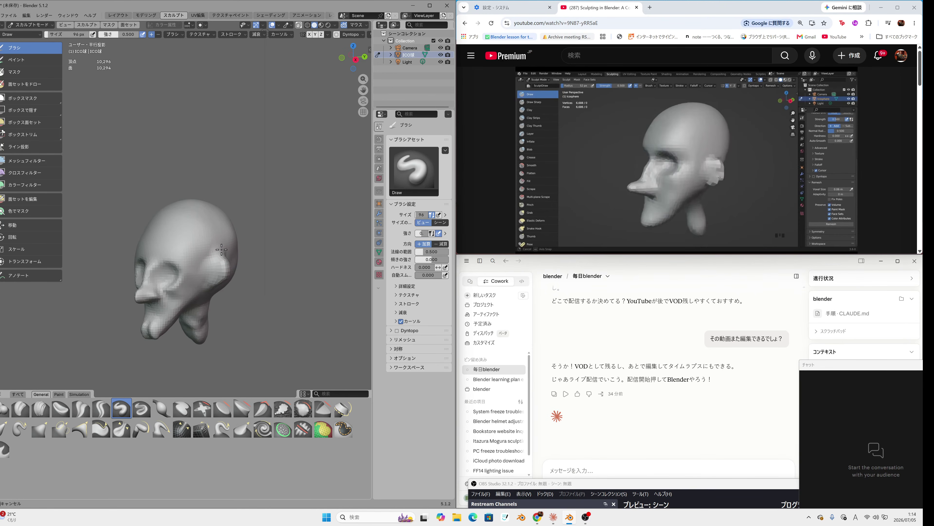
{"action": "mouse_move", "coordinate": [213, 254]}
{"action": "left_mouse_down"}
{"action": "mouse_move", "coordinate": [230, 255]}
{"action": "mouse_move", "coordinate": [215, 262]}
{"action": "mouse_move", "coordinate": [228, 288]}
{"action": "mouse_move", "coordinate": [213, 275]}
{"action": "left_mouse_up"}
{"action": "scroll", "coordinate": [215, 262], "scroll_direction": "up", "scroll_amount": 3, "text": "shift"}
{"action": "mouse_move", "coordinate": [213, 276]}
{"action": "left_mouse_down"}
{"action": "mouse_move", "coordinate": [226, 299]}
{"action": "mouse_move", "coordinate": [233, 291]}
{"action": "left_mouse_up"}
{"action": "middle_click_drag", "start_coordinate": [239, 285], "coordinate": [274, 274]}
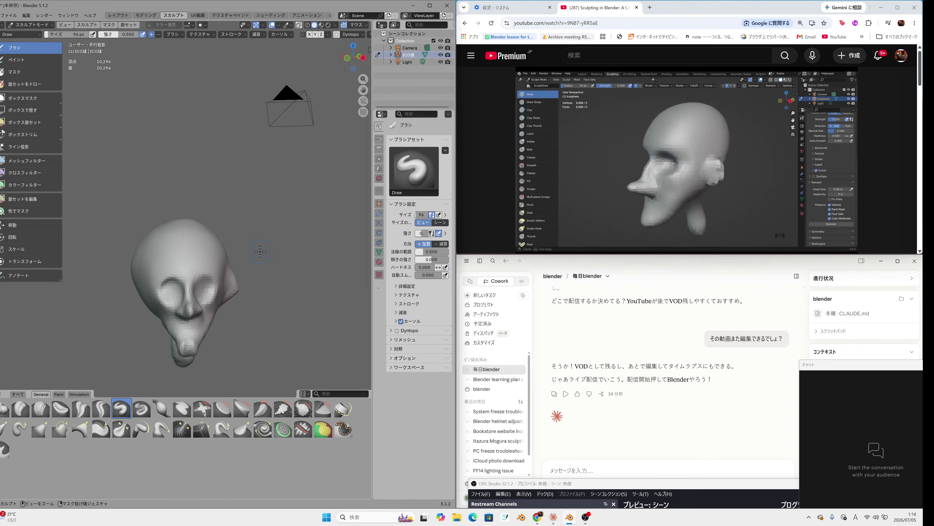
Step: Undo the last four strokes on the ear
{"action": "key", "text": "ctrl+z"}
{"action": "key", "text": "ctrl+z"}
{"action": "key", "text": "ctrl+z"}
{"action": "key", "text": "ctrl+z"}
{"action": "middle_click_drag", "start_coordinate": [257, 265], "coordinate": [249, 265]}
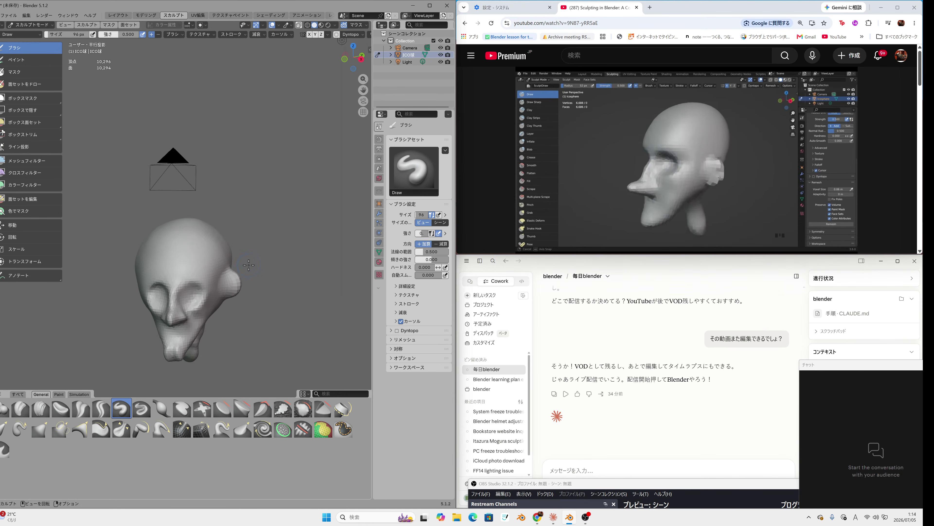
Step: Thicken the outer part of the ear with Draw strokes from the front and the side
{"action": "left_click_drag", "start_coordinate": [240, 277], "coordinate": [229, 284]}
{"action": "mouse_move", "coordinate": [229, 284]}
{"action": "middle_mouse_down"}
{"action": "mouse_move", "coordinate": [244, 286]}
{"action": "mouse_move", "coordinate": [214, 290]}
{"action": "middle_mouse_up"}
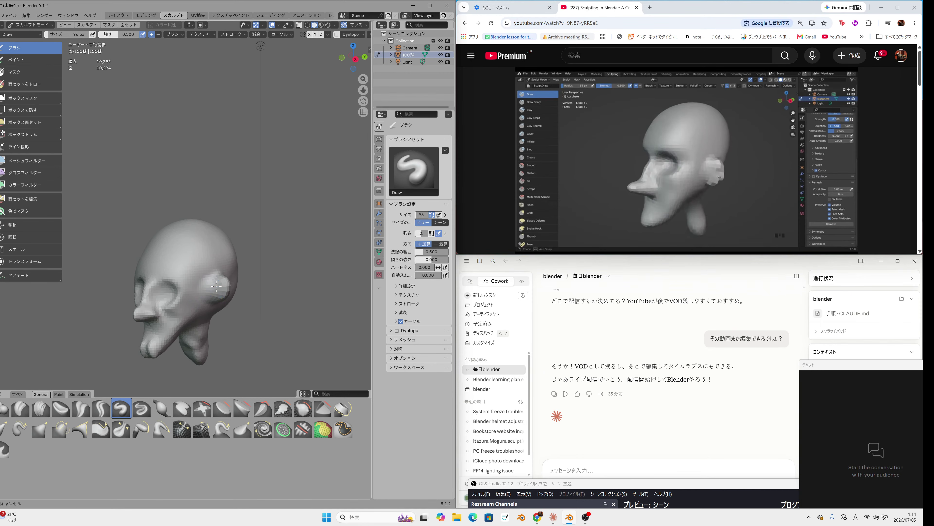
{"action": "middle_click_drag", "start_coordinate": [213, 288], "coordinate": [258, 286]}
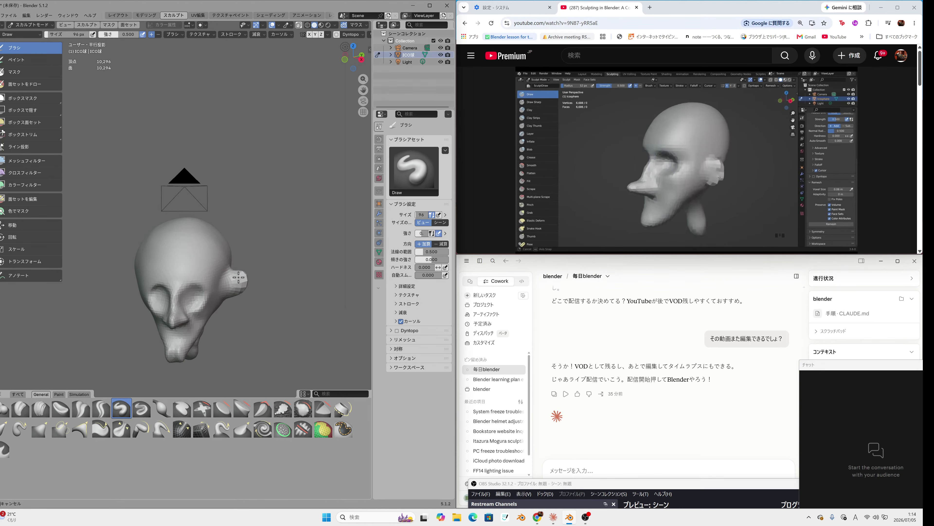
{"action": "mouse_move", "coordinate": [240, 292]}
{"action": "middle_mouse_down"}
{"action": "mouse_move", "coordinate": [226, 286]}
{"action": "mouse_move", "coordinate": [239, 284]}
{"action": "middle_mouse_up"}
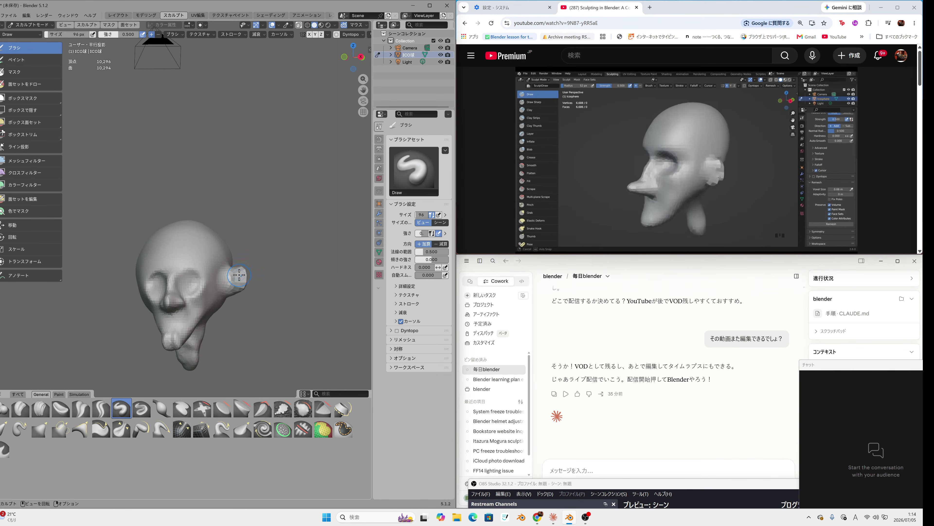
{"action": "left_click_drag", "start_coordinate": [242, 275], "coordinate": [229, 296]}
{"action": "middle_click_drag", "start_coordinate": [229, 297], "coordinate": [235, 317]}
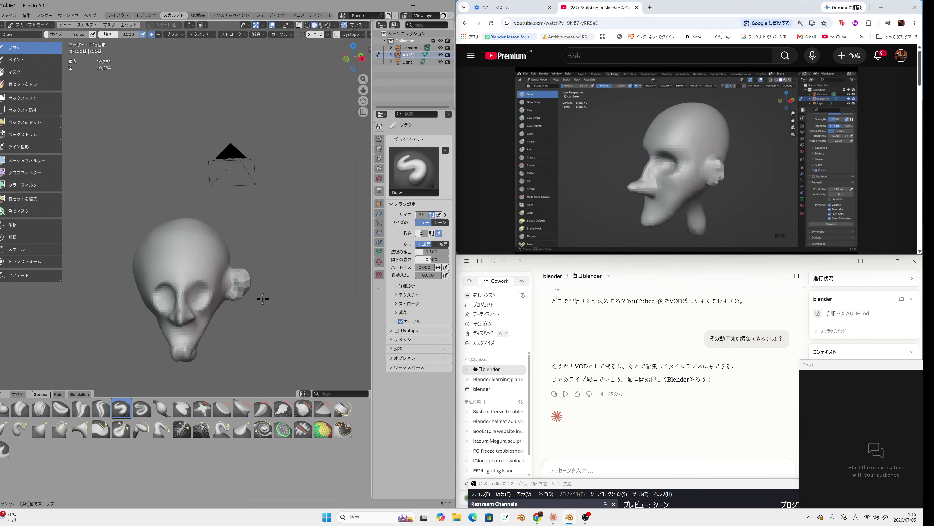
Step: Watch a little more of the tutorial's ear sculpting, pause it and rewind to the beginning of the ear section
{"action": "left_click", "coordinate": [582, 177]}
{"action": "left_click", "coordinate": [582, 177]}
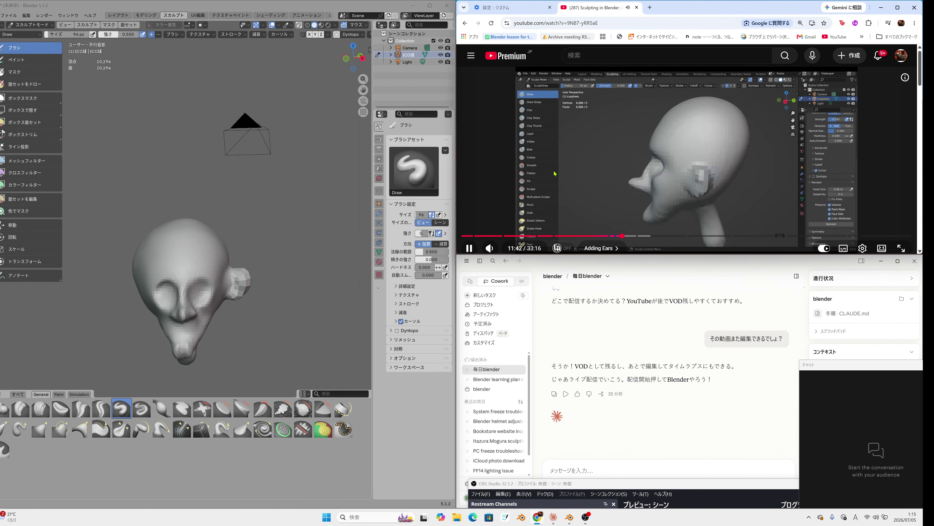
{"action": "left_click", "coordinate": [541, 177]}
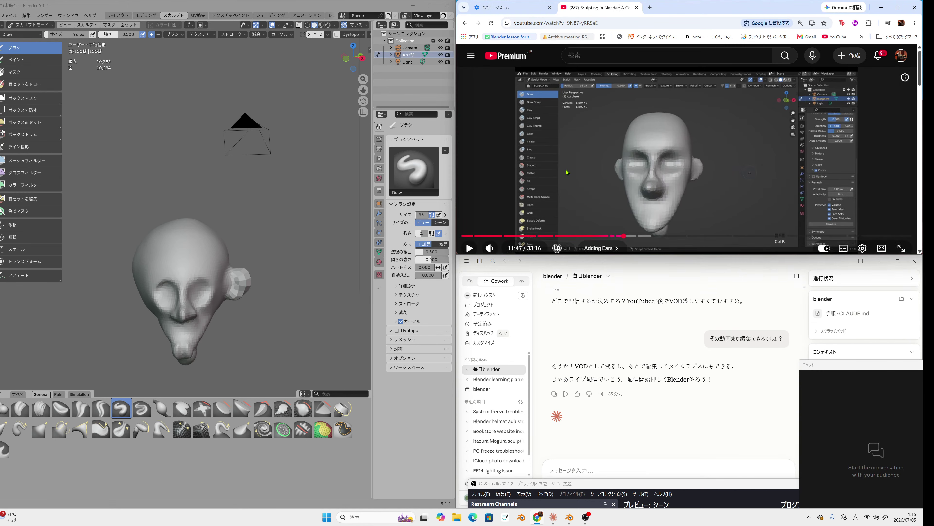
{"action": "key", "text": "Left"}
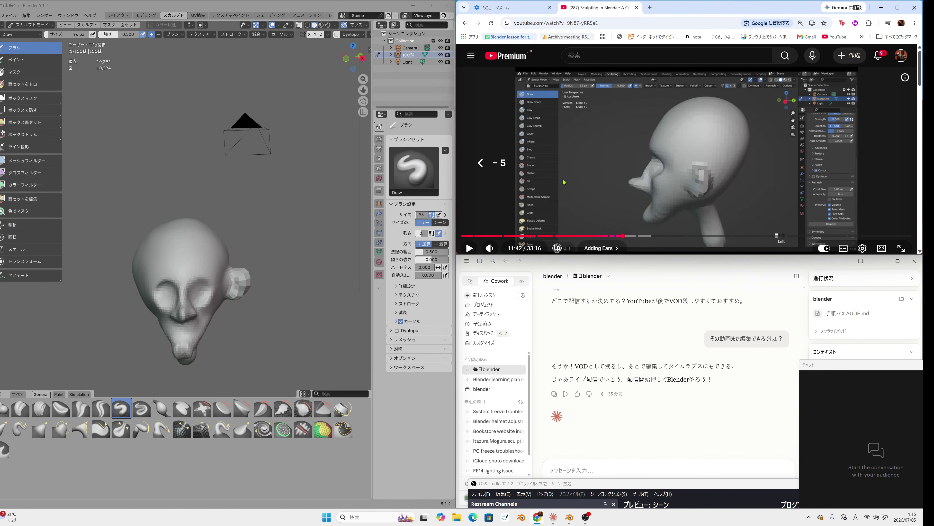
{"action": "key", "text": "Left"}
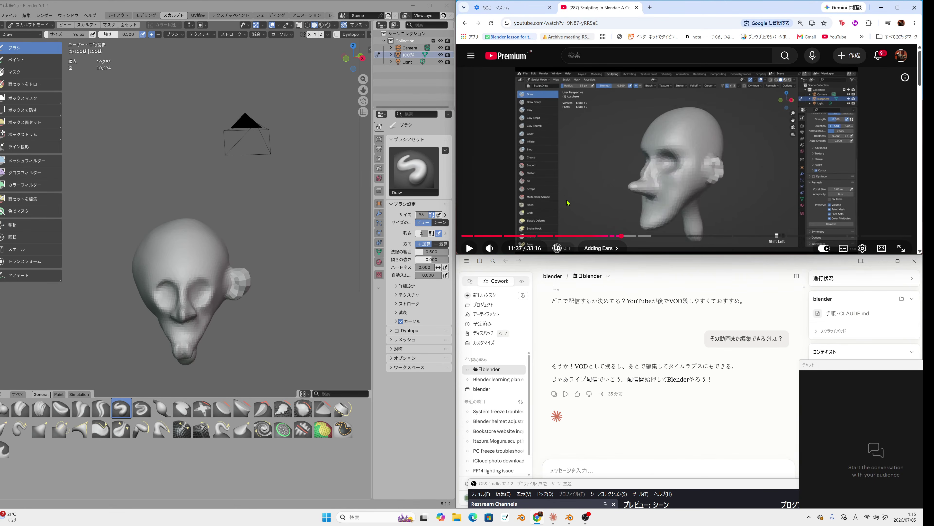
{"action": "key", "text": "Left"}
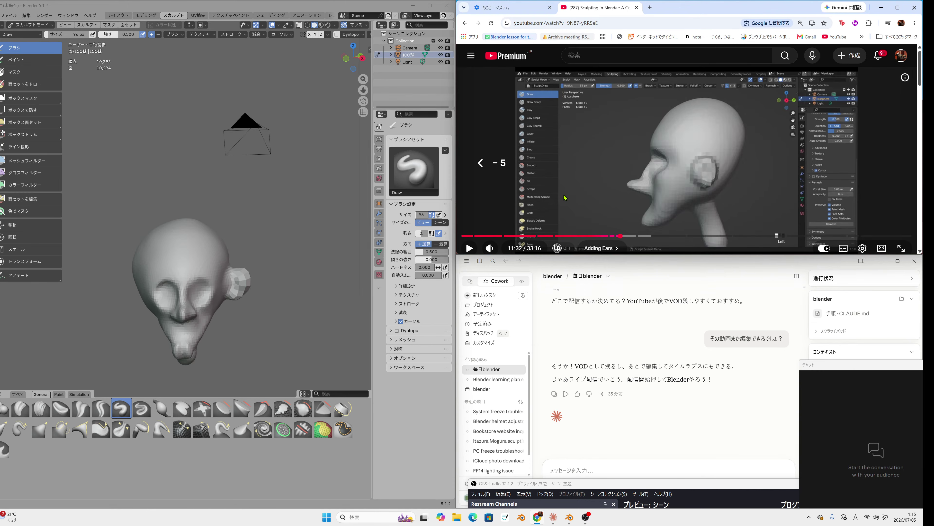
{"action": "key", "text": "Left"}
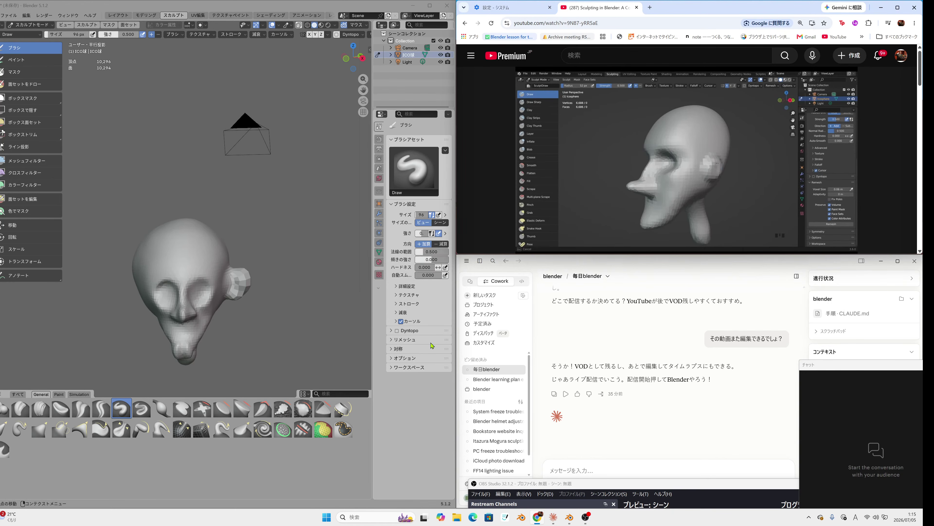
Step: Open the sculpt symmetry settings in Blender and try switching X mirroring on and off
{"action": "left_click", "coordinate": [418, 350]}
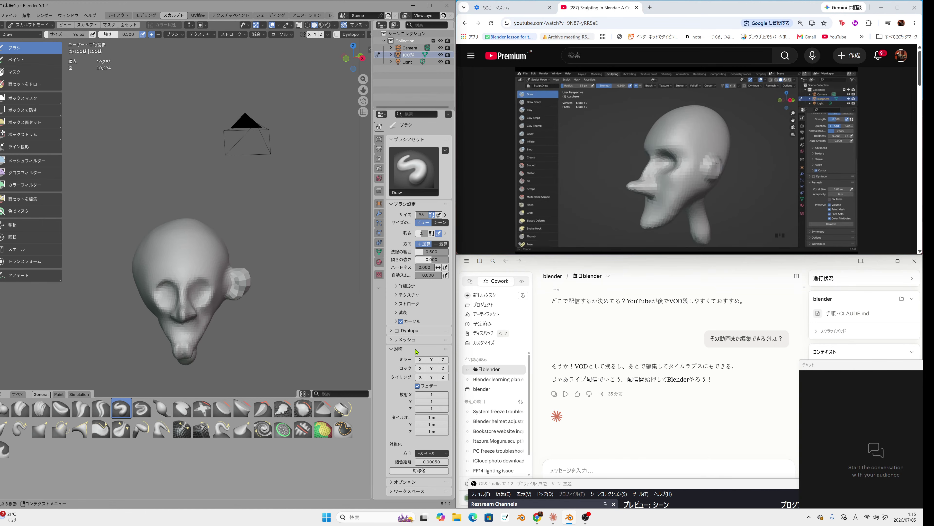
{"action": "left_click", "coordinate": [422, 360]}
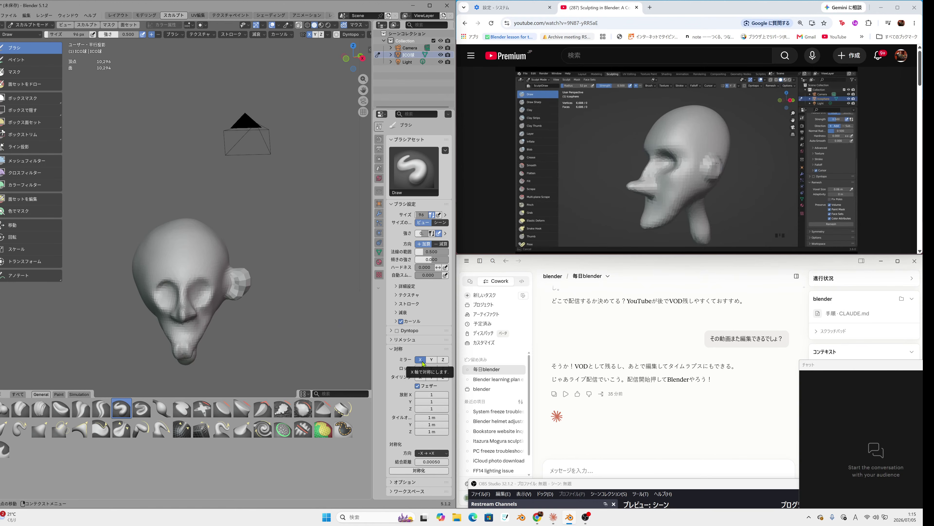
{"action": "left_click", "coordinate": [420, 360]}
Step: Undo all the one-sided ear strokes back to the head without an ear
{"action": "key", "text": "ctrl"}
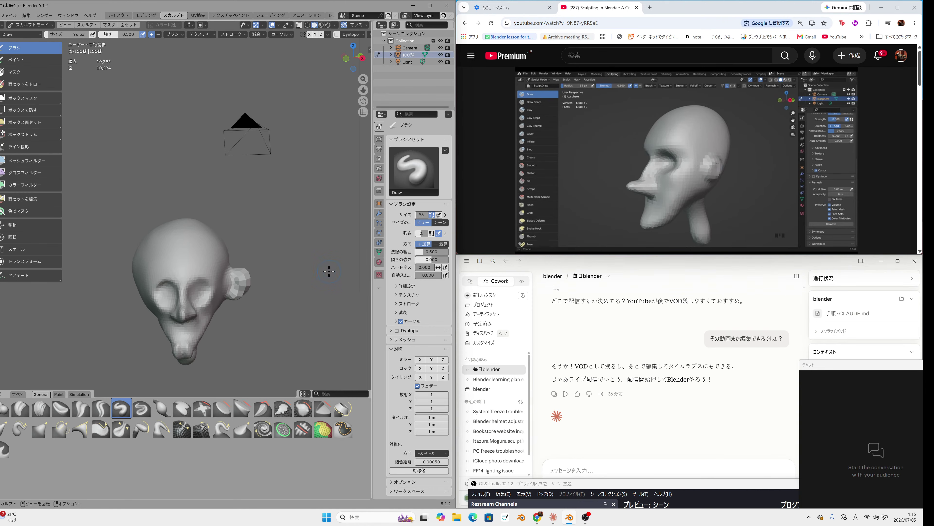
{"action": "key", "text": "ctrl+z"}
{"action": "key", "text": "ctrl+z"}
{"action": "key", "text": "ctrl+z"}
{"action": "key", "text": "ctrl+z"}
{"action": "key", "text": "ctrl+z"}
{"action": "key", "text": "ctrl+z"}
{"action": "key", "text": "ctrl+z"}
{"action": "key", "text": "ctrl+z"}
{"action": "key", "text": "ctrl+z"}
{"action": "key", "text": "ctrl+z"}
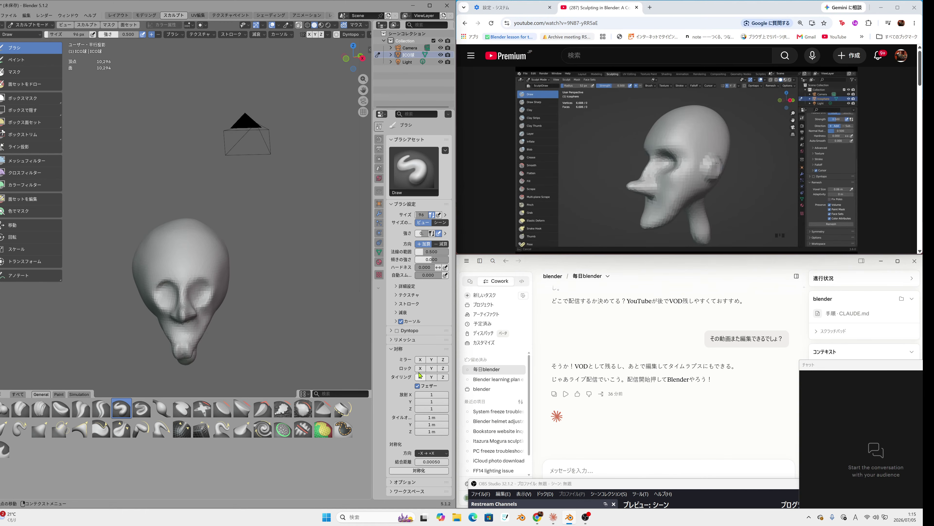
Step: Turn on X mirroring and try a Draw stroke at the ear position on the side of the head
{"action": "left_click", "coordinate": [420, 359]}
{"action": "middle_click_drag", "start_coordinate": [324, 305], "coordinate": [188, 276]}
{"action": "left_click_drag", "start_coordinate": [188, 276], "coordinate": [197, 280]}
{"action": "mouse_move", "coordinate": [197, 280]}
{"action": "middle_mouse_down"}
{"action": "mouse_move", "coordinate": [370, 271]}
{"action": "mouse_move", "coordinate": [320, 268]}
{"action": "middle_mouse_up"}
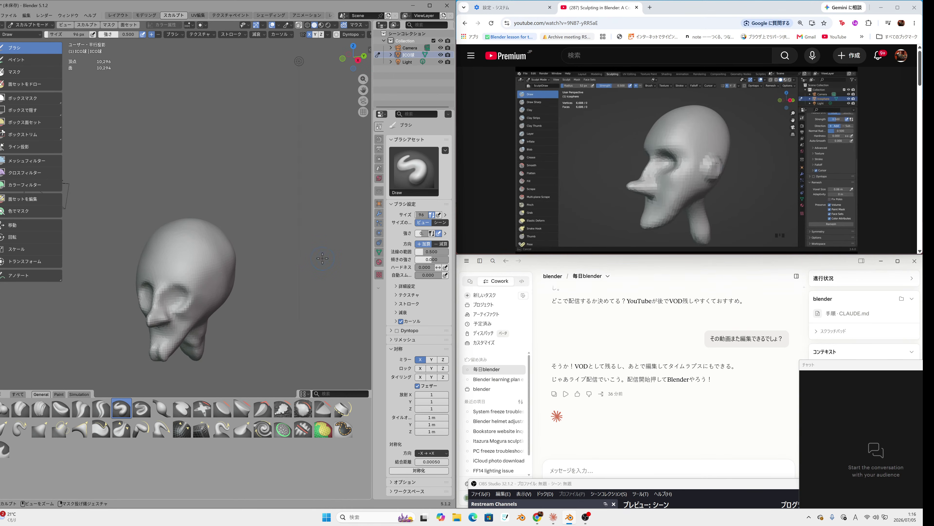
Step: Set the Draw brush size to 58 px and resume the tutorial video in the browser
{"action": "mouse_move", "coordinate": [635, 183]}
{"action": "left_click_drag", "start_coordinate": [47, 33], "coordinate": [47, 34]}
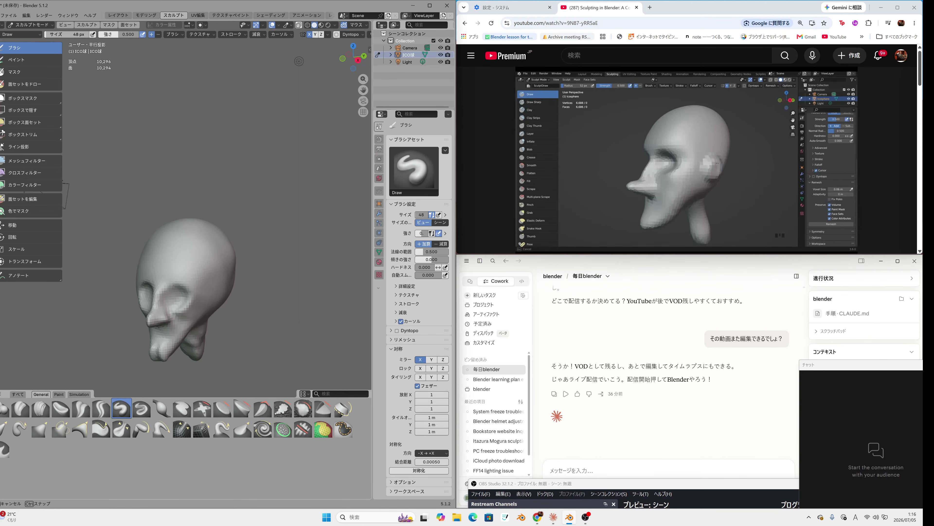
{"action": "left_click_drag", "start_coordinate": [68, 34], "coordinate": [68, 35]}
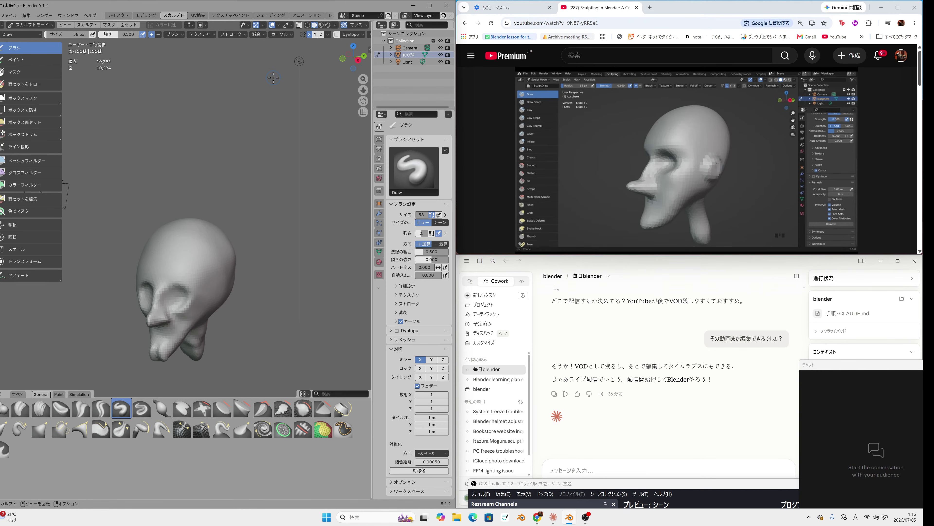
{"action": "left_click", "coordinate": [643, 118]}
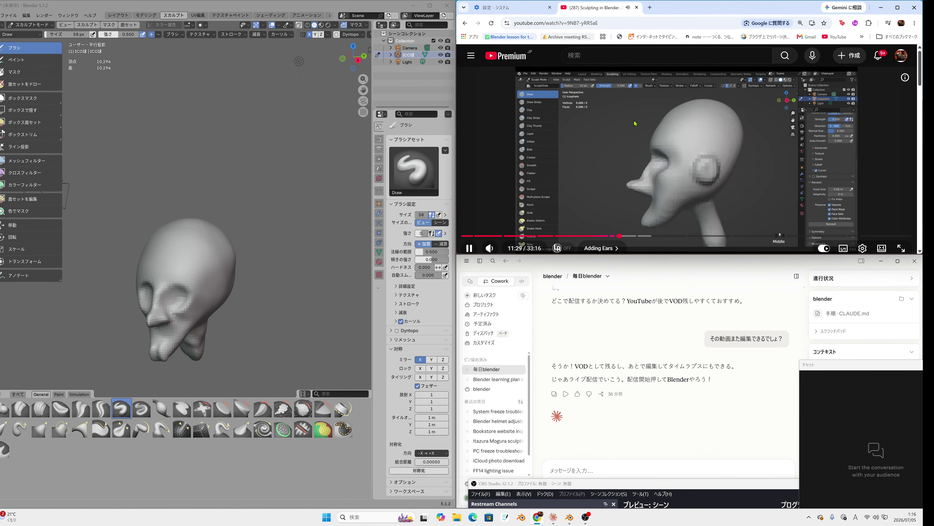
Step: Replay the tutorial video's Adding Ears section from about 11:15 to examine how the ears are drawn and mirrored
{"action": "left_click", "coordinate": [614, 236]}
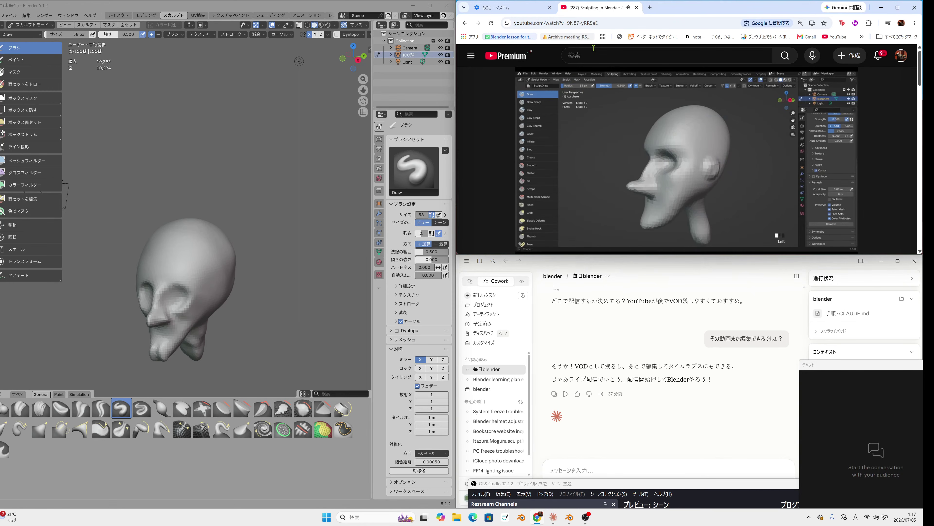
{"action": "mouse_move", "coordinate": [696, 152]}
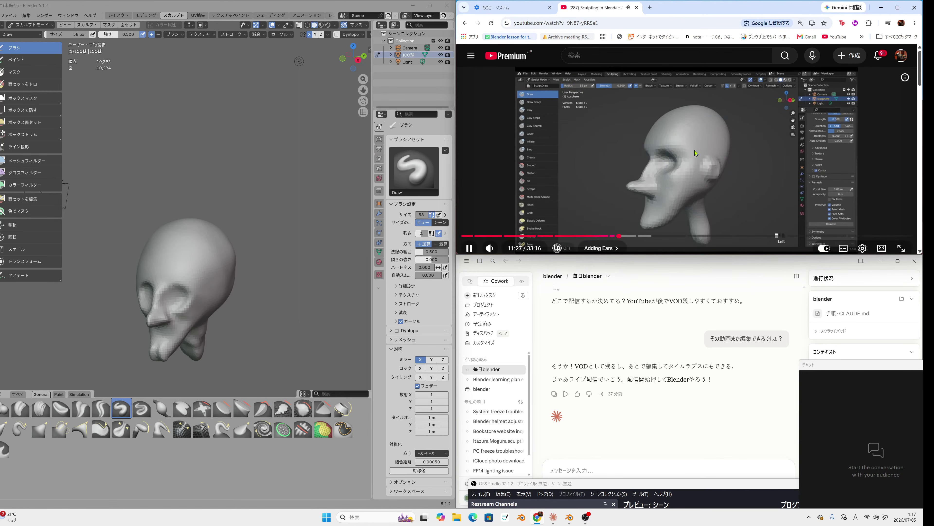
{"action": "left_click", "coordinate": [686, 171]}
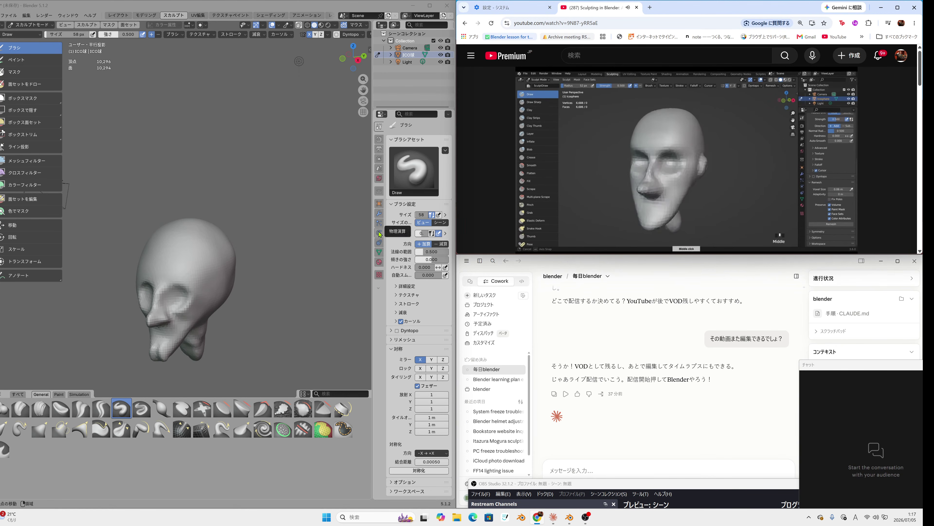
{"action": "key", "text": "Left"}
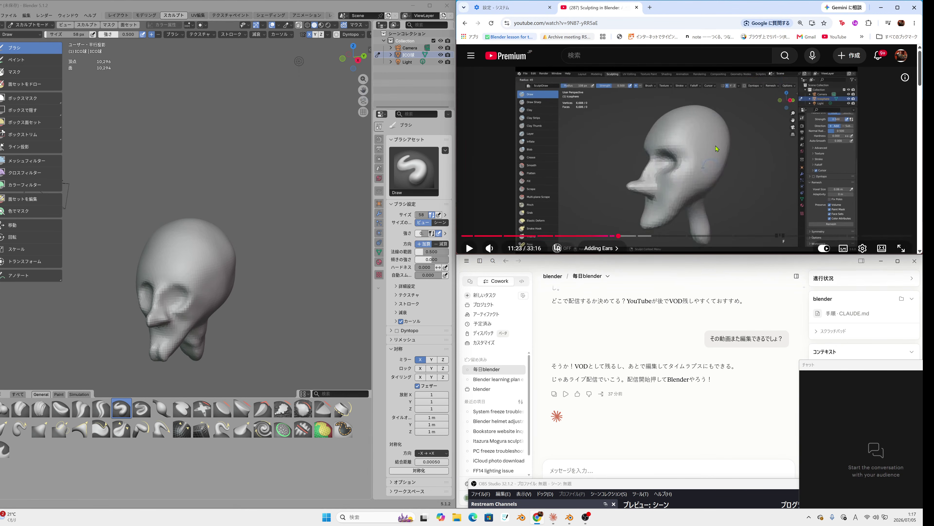
{"action": "left_click", "coordinate": [700, 159]}
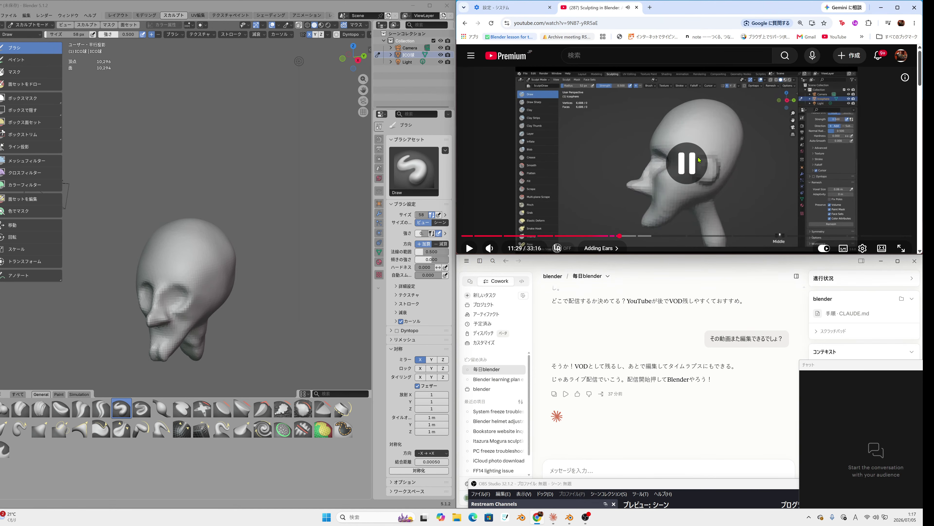
{"action": "left_click", "coordinate": [615, 236]}
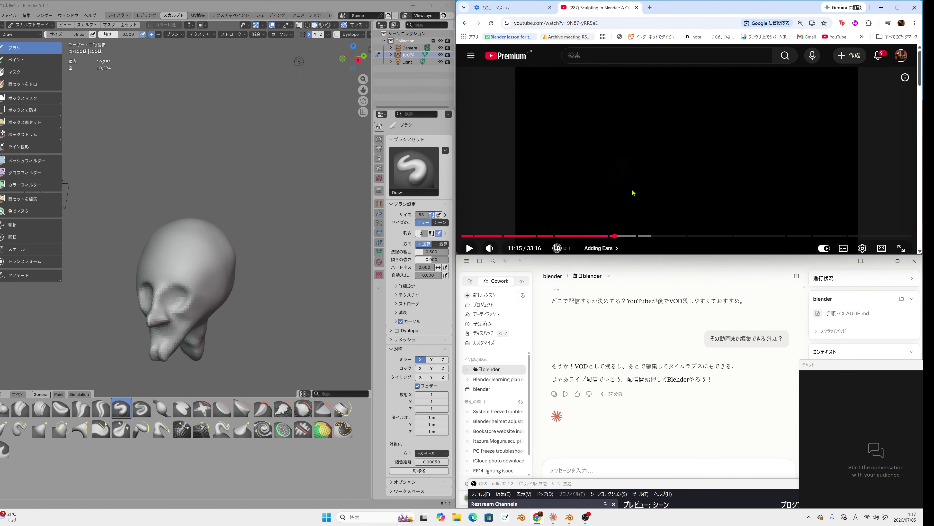
{"action": "left_click", "coordinate": [641, 180]}
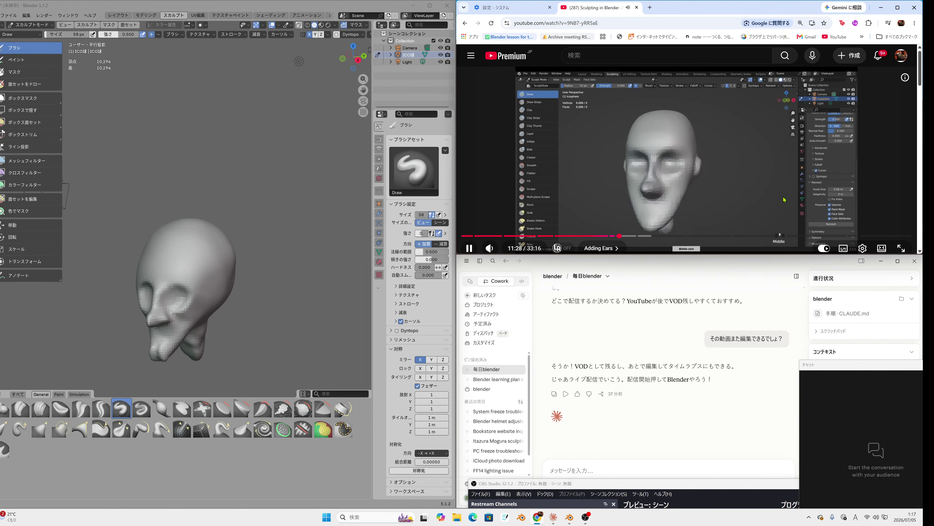
{"action": "left_click", "coordinate": [778, 187]}
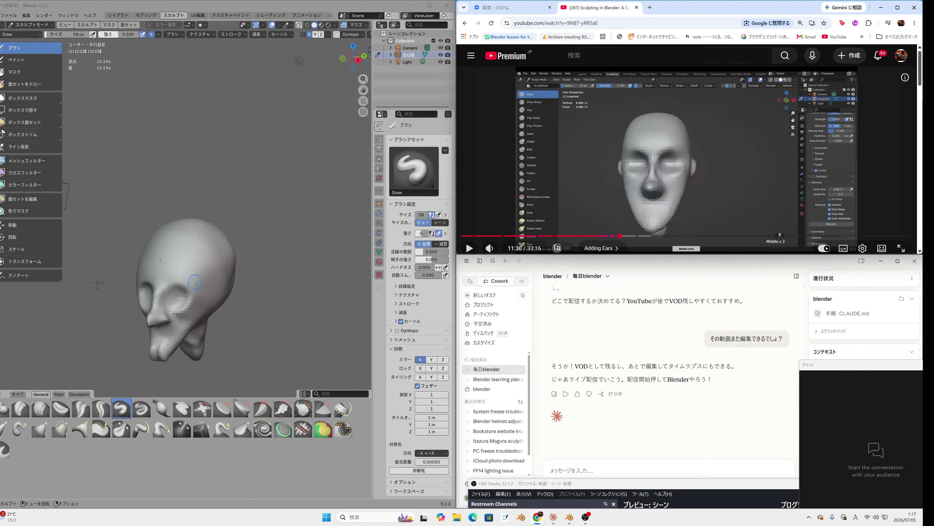
Step: In Blender, turn off X mirroring and try building up a single ear on the side of the head with the Draw brush
{"action": "mouse_move", "coordinate": [338, 263]}
{"action": "middle_mouse_down"}
{"action": "mouse_move", "coordinate": [357, 263]}
{"action": "mouse_move", "coordinate": [346, 280]}
{"action": "middle_mouse_up"}
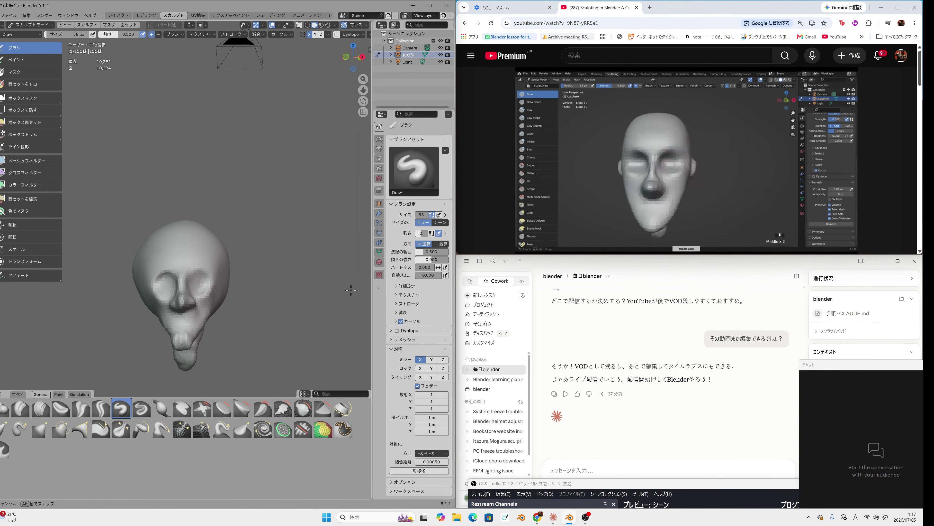
{"action": "mouse_move", "coordinate": [197, 289]}
{"action": "middle_mouse_down"}
{"action": "mouse_move", "coordinate": [190, 311]}
{"action": "mouse_move", "coordinate": [162, 294]}
{"action": "mouse_move", "coordinate": [168, 287]}
{"action": "middle_mouse_up"}
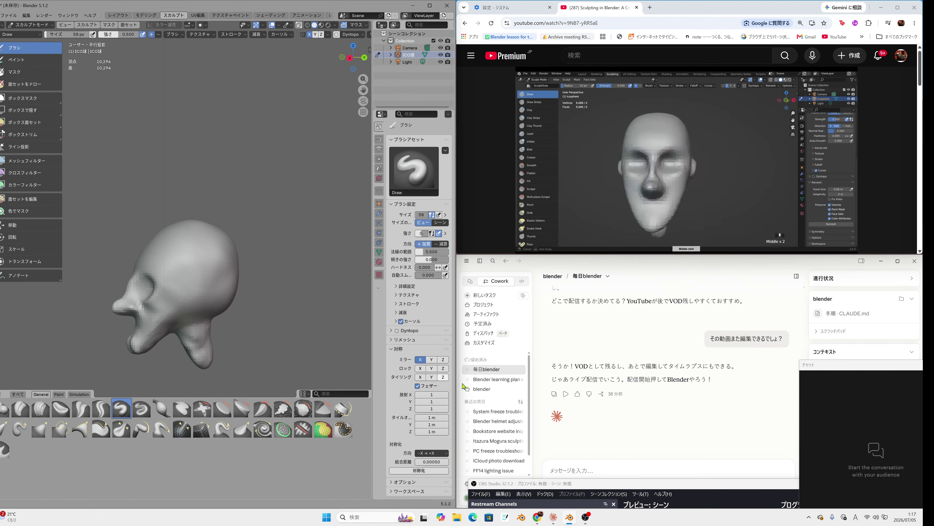
{"action": "left_click", "coordinate": [420, 359]}
{"action": "left_click_drag", "start_coordinate": [196, 286], "coordinate": [196, 288]}
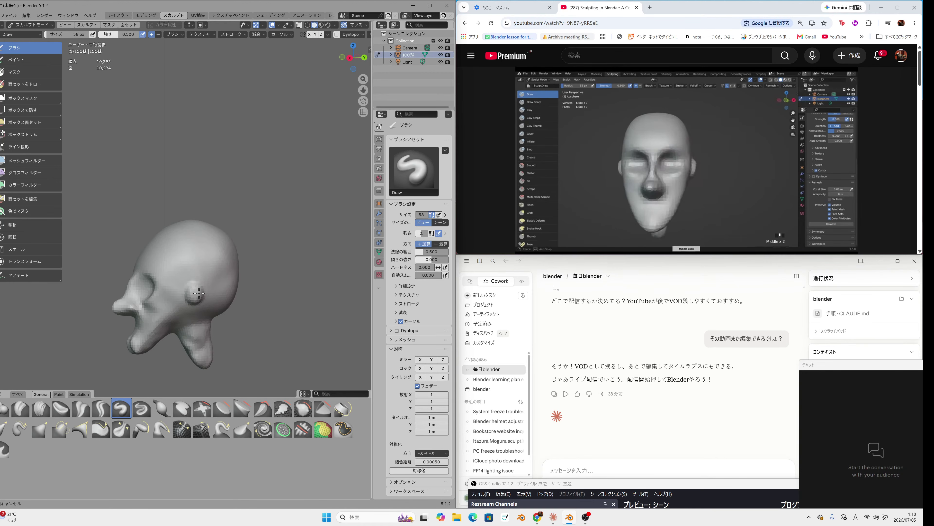
{"action": "middle_click_drag", "start_coordinate": [193, 288], "coordinate": [206, 292]}
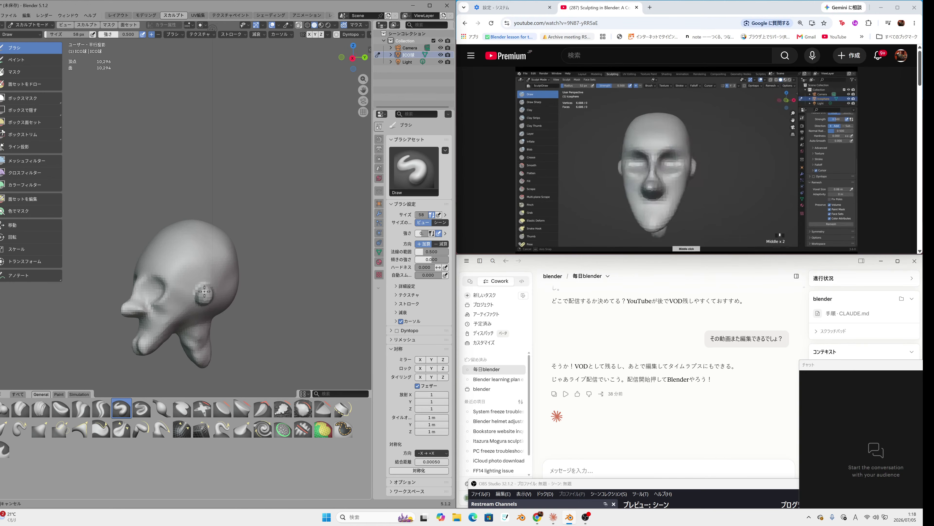
{"action": "mouse_move", "coordinate": [206, 294]}
{"action": "middle_mouse_down"}
{"action": "mouse_move", "coordinate": [246, 279]}
{"action": "mouse_move", "coordinate": [232, 286]}
{"action": "middle_mouse_up"}
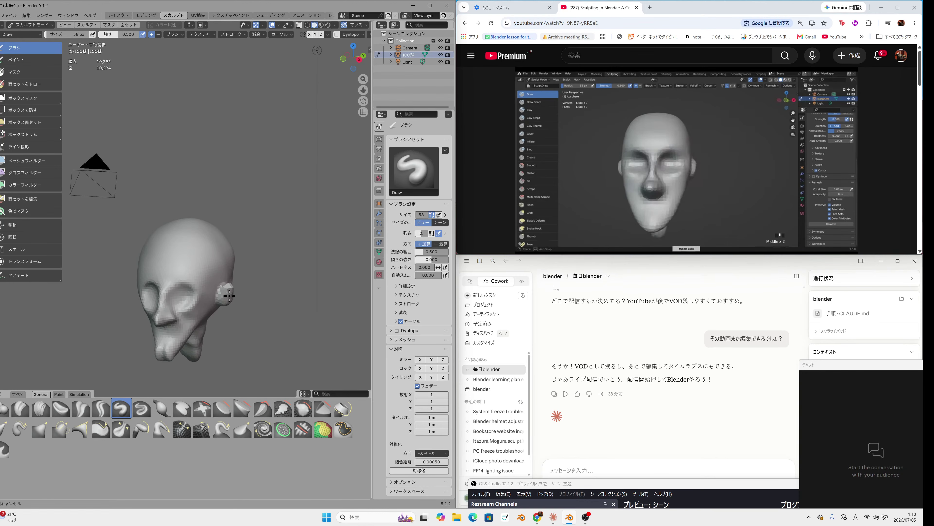
{"action": "middle_click_drag", "start_coordinate": [230, 294], "coordinate": [235, 285]}
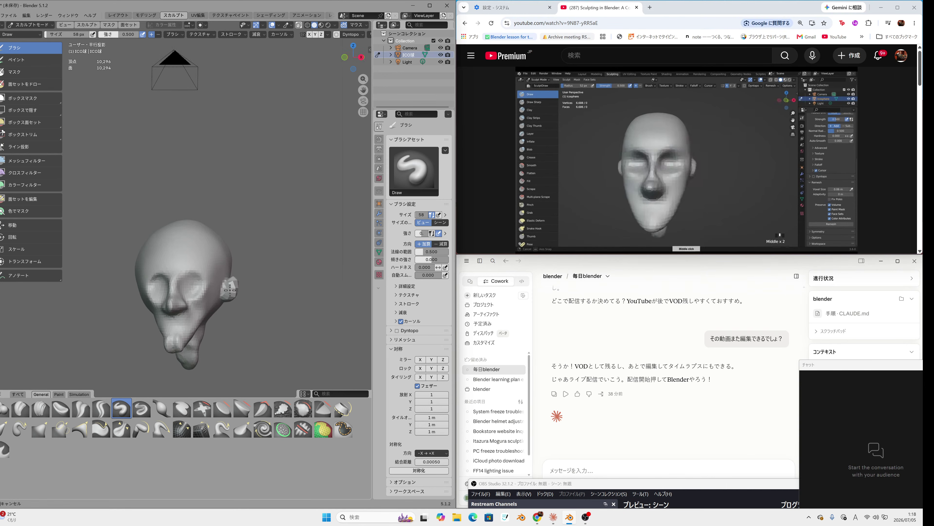
{"action": "middle_click_drag", "start_coordinate": [236, 293], "coordinate": [172, 304]}
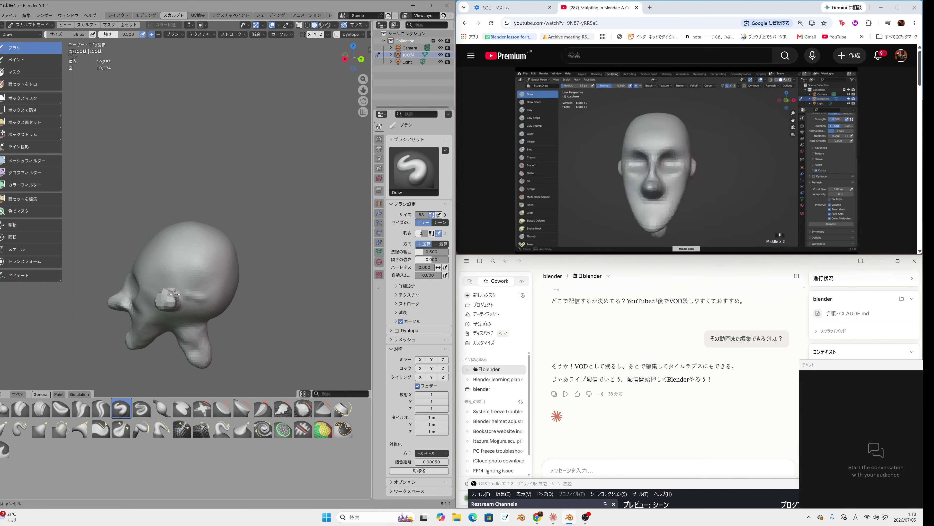
{"action": "middle_click_drag", "start_coordinate": [172, 300], "coordinate": [213, 297]}
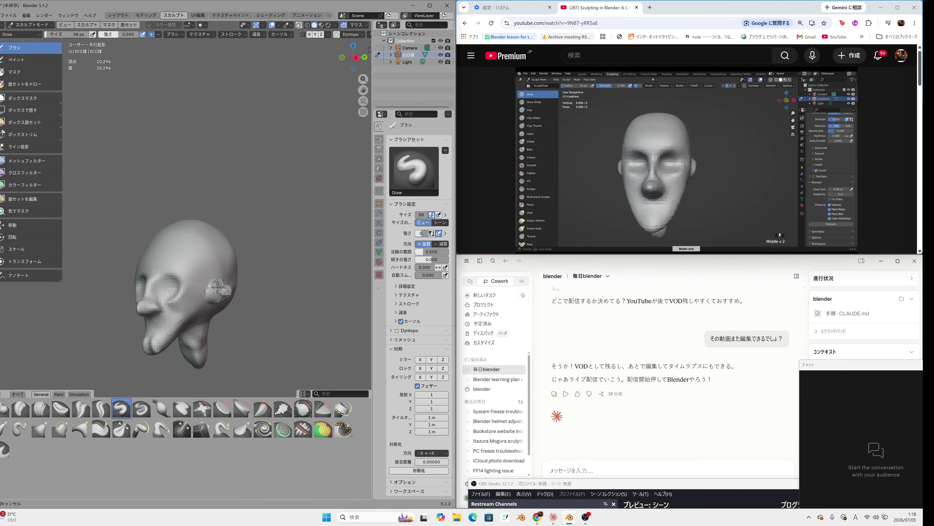
{"action": "middle_click_drag", "start_coordinate": [217, 286], "coordinate": [193, 296]}
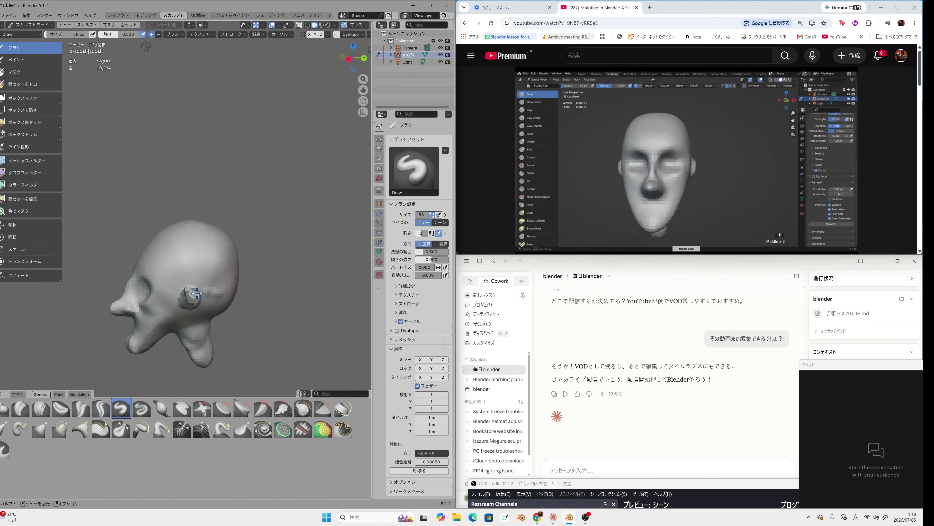
Step: Try enlarging and rounding the one-sided ear with further Draw strokes from the side and front
{"action": "left_click_drag", "start_coordinate": [196, 294], "coordinate": [196, 301]}
{"action": "middle_click_drag", "start_coordinate": [196, 301], "coordinate": [227, 285]}
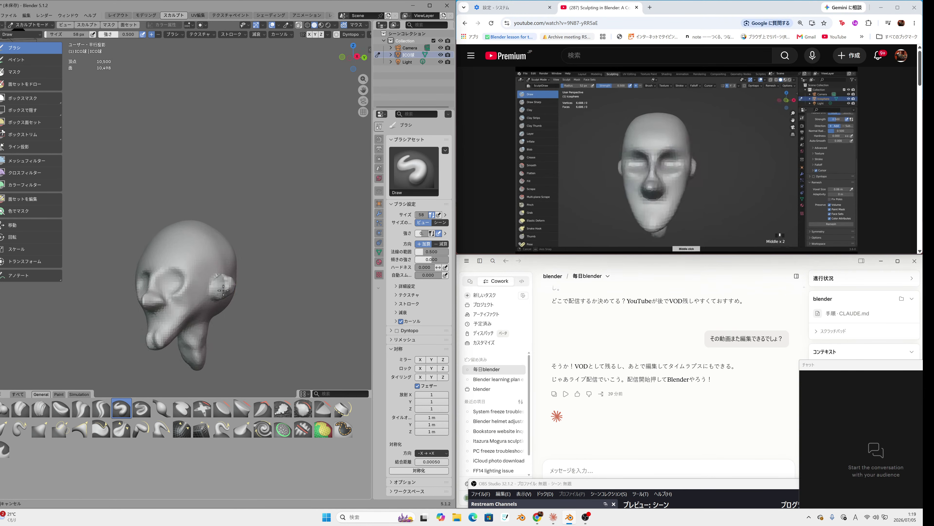
{"action": "left_click_drag", "start_coordinate": [224, 288], "coordinate": [223, 294]}
{"action": "middle_click_drag", "start_coordinate": [232, 288], "coordinate": [208, 293]}
{"action": "left_click_drag", "start_coordinate": [207, 294], "coordinate": [206, 290]}
{"action": "middle_click_drag", "start_coordinate": [206, 290], "coordinate": [189, 290]}
{"action": "key", "text": "ctrl"}
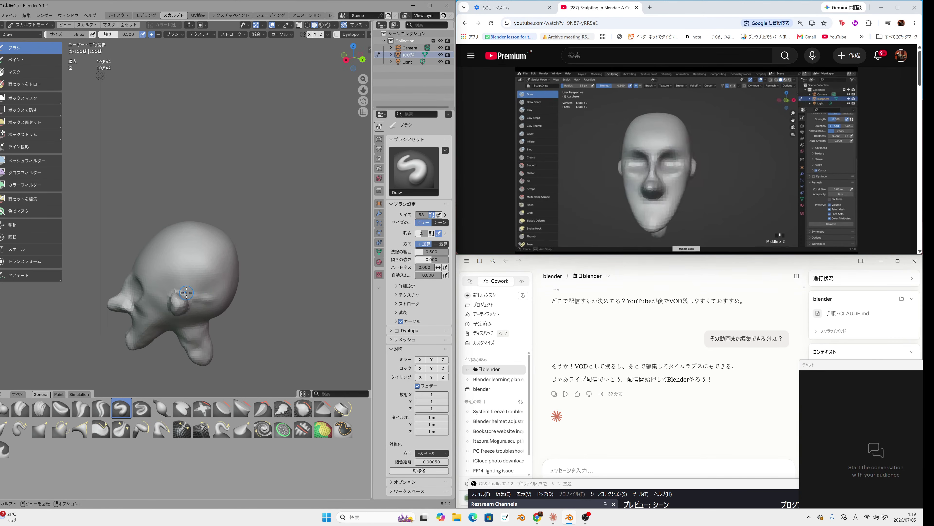
{"action": "mouse_move", "coordinate": [222, 296]}
{"action": "middle_mouse_down"}
{"action": "mouse_move", "coordinate": [337, 294]}
{"action": "mouse_move", "coordinate": [313, 300]}
{"action": "mouse_move", "coordinate": [322, 298]}
{"action": "middle_mouse_up"}
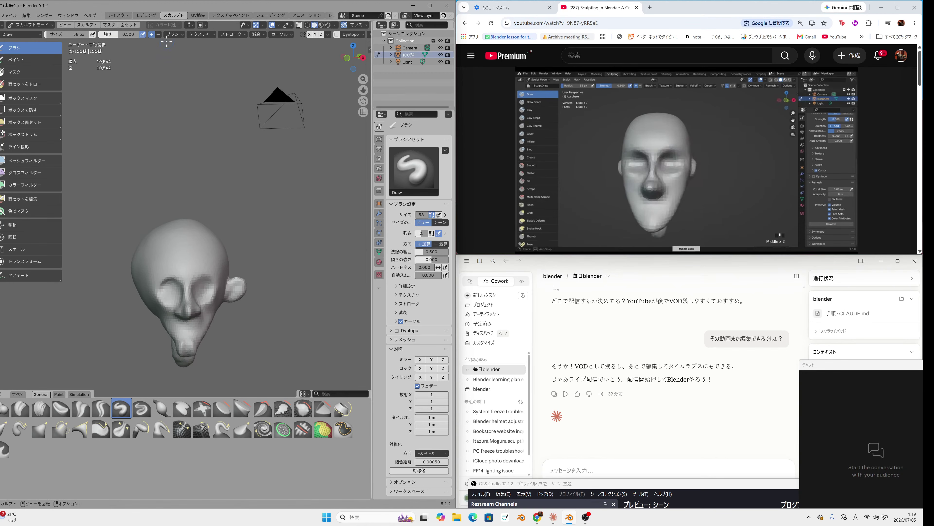
Step: Turn X mirroring back on and undo the one-sided ear strokes
{"action": "left_click", "coordinate": [265, 35]}
{"action": "left_click", "coordinate": [272, 35]}
{"action": "left_click", "coordinate": [272, 35]}
{"action": "left_click", "coordinate": [311, 35]}
{"action": "mouse_move", "coordinate": [664, 193]}
{"action": "middle_click_drag", "start_coordinate": [210, 311], "coordinate": [198, 303]}
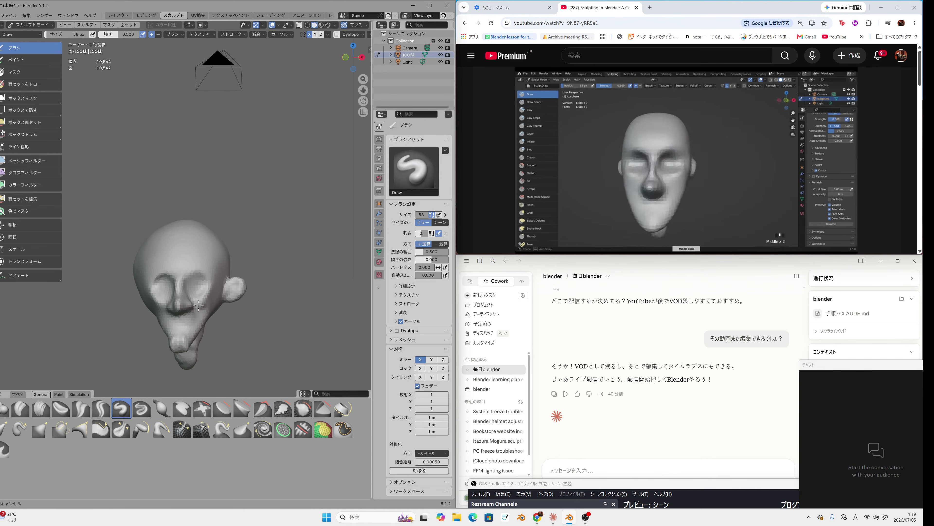
{"action": "middle_click_drag", "start_coordinate": [224, 294], "coordinate": [247, 304]}
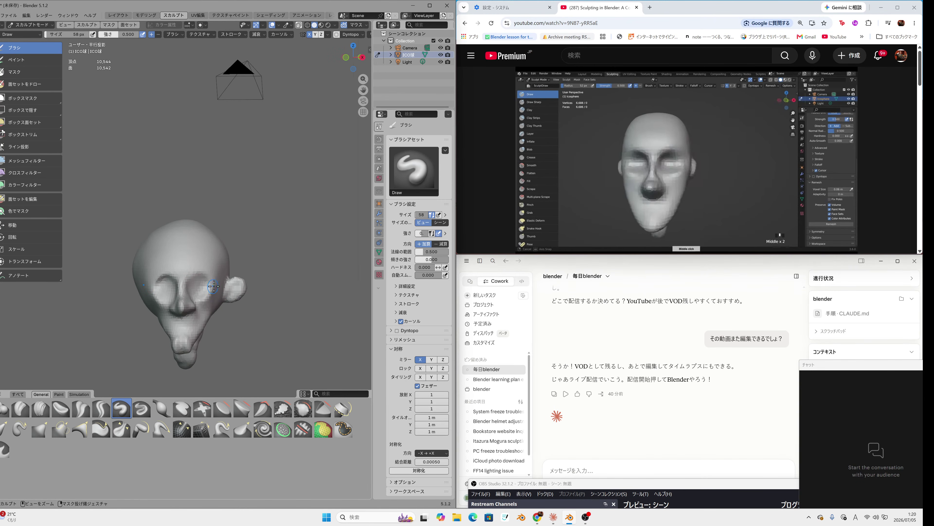
{"action": "key", "text": "ctrl+z"}
{"action": "mouse_move", "coordinate": [258, 290]}
{"action": "left_mouse_down", "text": "ctrl"}
{"action": "mouse_move", "coordinate": [232, 287]}
{"action": "mouse_move", "coordinate": [253, 293]}
{"action": "left_mouse_up", "text": "ctrl"}
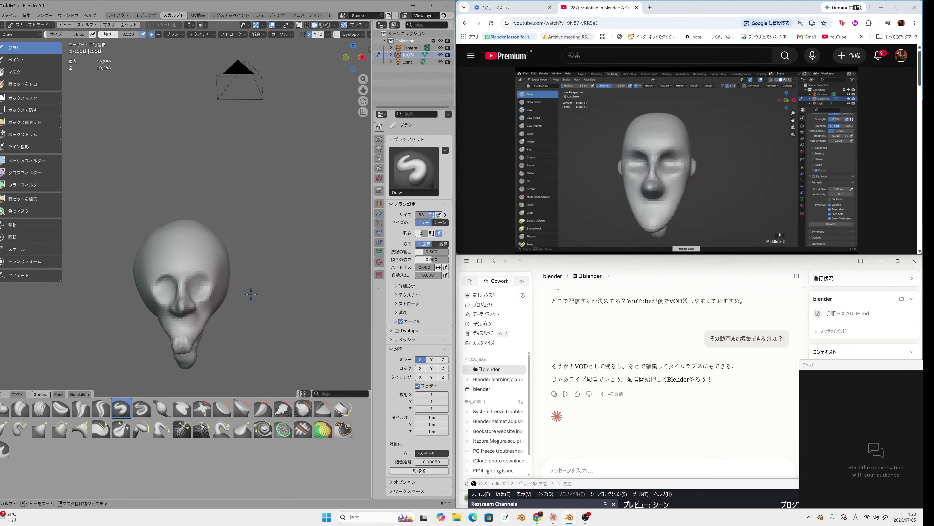
Step: Try Draw strokes on the side and upper part of the head with X mirroring on, and undo them
{"action": "middle_click_drag", "start_coordinate": [239, 298], "coordinate": [157, 289]}
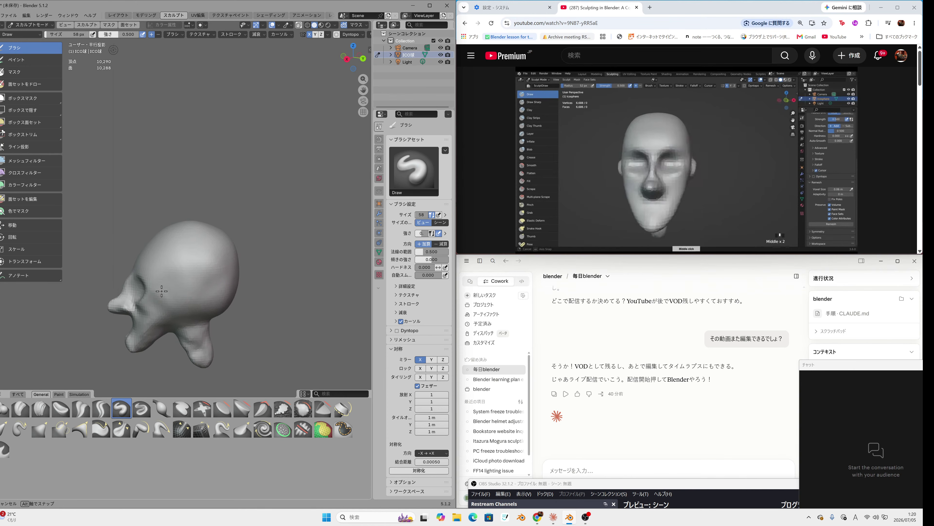
{"action": "left_click_drag", "start_coordinate": [188, 300], "coordinate": [188, 299]}
{"action": "mouse_move", "coordinate": [188, 295]}
{"action": "middle_mouse_down"}
{"action": "mouse_move", "coordinate": [331, 298]}
{"action": "mouse_move", "coordinate": [64, 304]}
{"action": "mouse_move", "coordinate": [36, 274]}
{"action": "mouse_move", "coordinate": [112, 210]}
{"action": "mouse_move", "coordinate": [147, 298]}
{"action": "middle_mouse_up"}
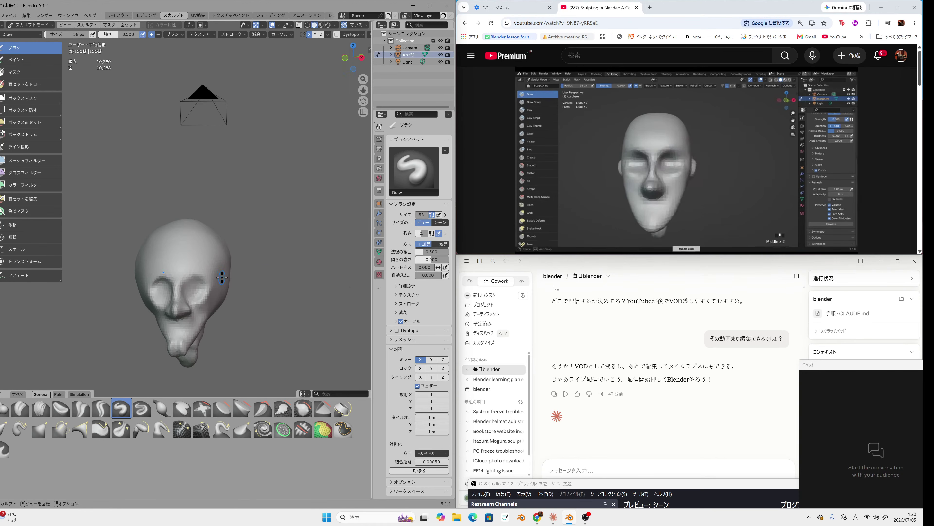
{"action": "mouse_move", "coordinate": [205, 285]}
{"action": "middle_mouse_down"}
{"action": "mouse_move", "coordinate": [243, 326]}
{"action": "mouse_move", "coordinate": [214, 269]}
{"action": "middle_mouse_up"}
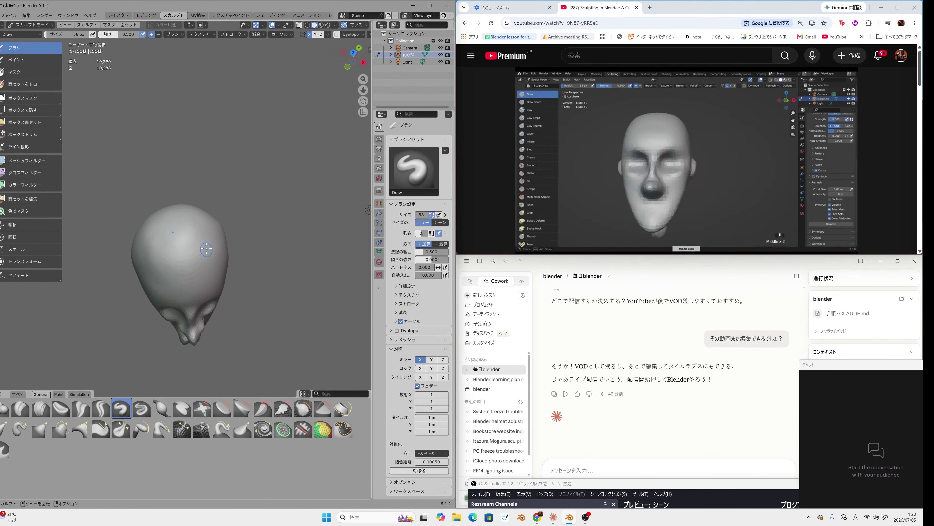
{"action": "middle_click_drag", "start_coordinate": [187, 230], "coordinate": [206, 250]}
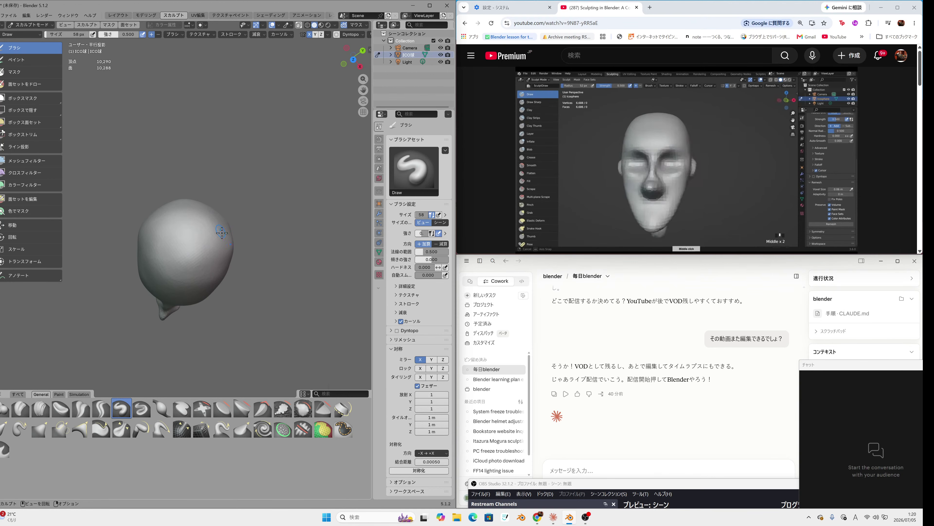
{"action": "left_click_drag", "start_coordinate": [222, 247], "coordinate": [228, 245]}
{"action": "key", "text": "ctrl+z"}
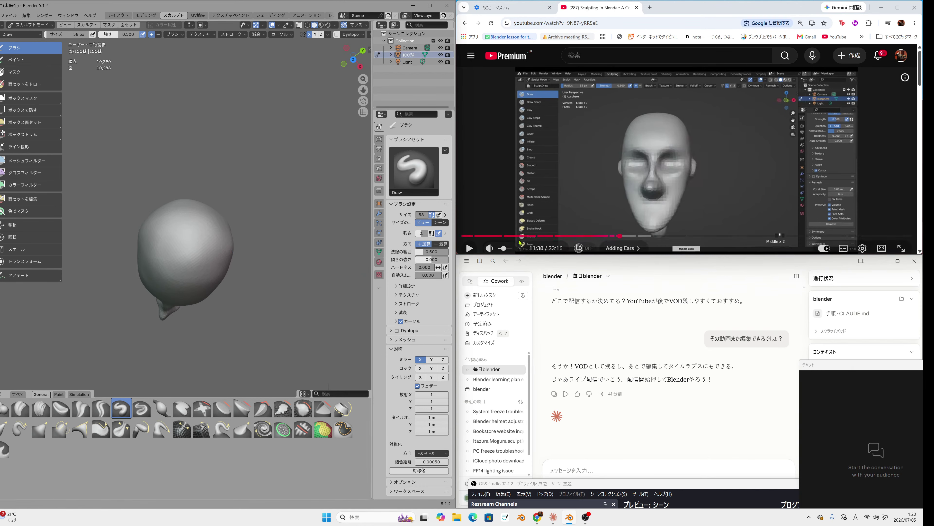
Step: Switch to OBS Studio and move its window up over the Blender viewport
{"action": "left_click", "coordinate": [13, 17]}
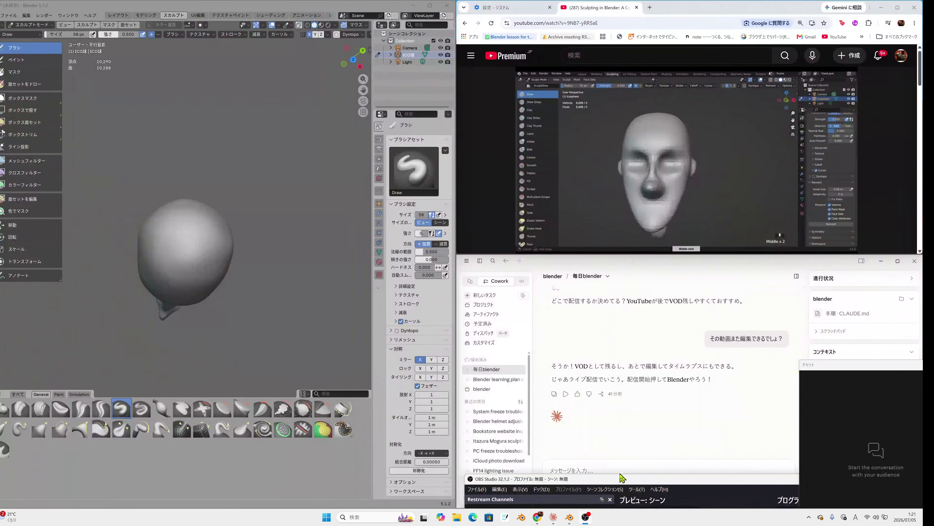
{"action": "left_click_drag", "start_coordinate": [620, 483], "coordinate": [312, 81]}
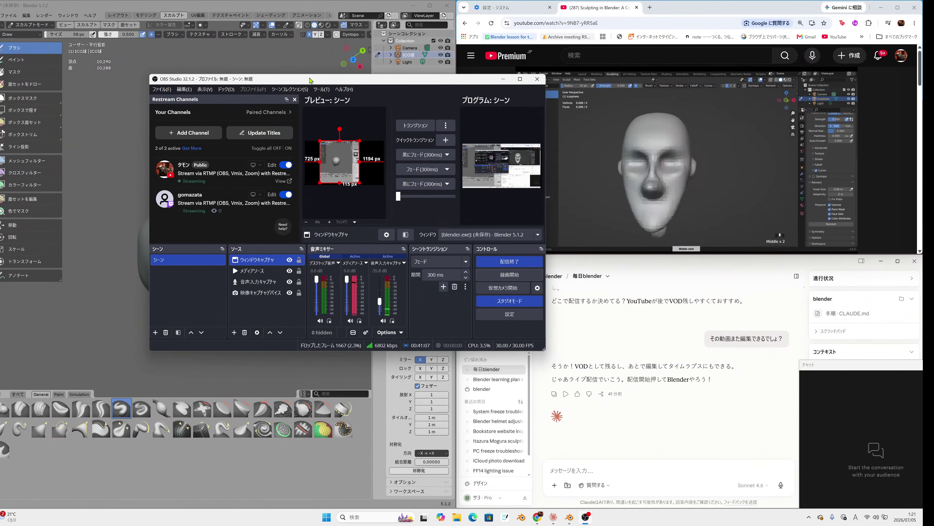